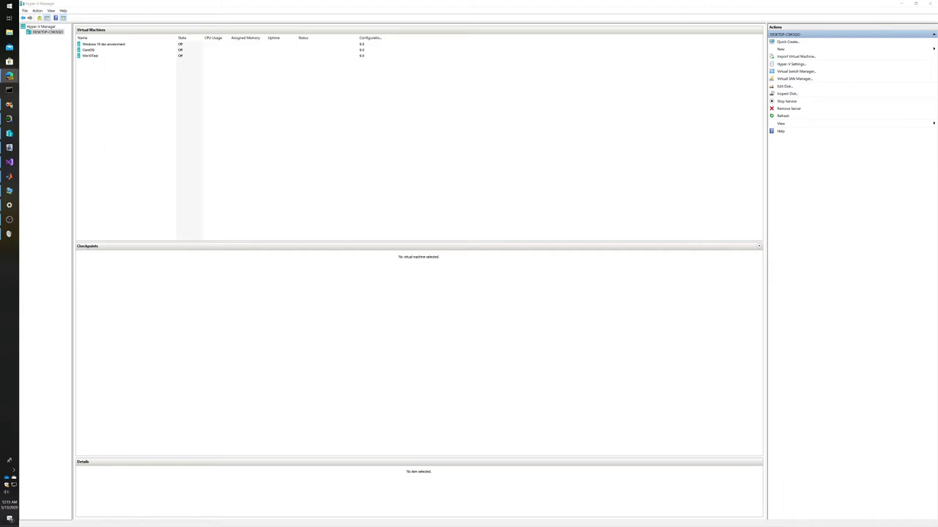
- Uncover the desktop and examine the file details of Windows10_InsiderPreview_Client_x64_en-us_19041.iso in its properties
drag(447, 4, 439, 114)
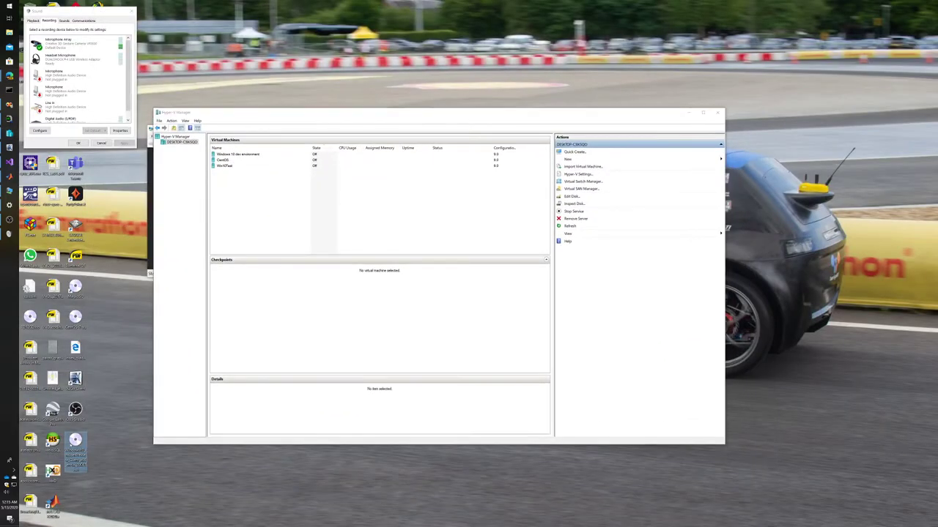
click(79, 450)
double_click(475, 114)
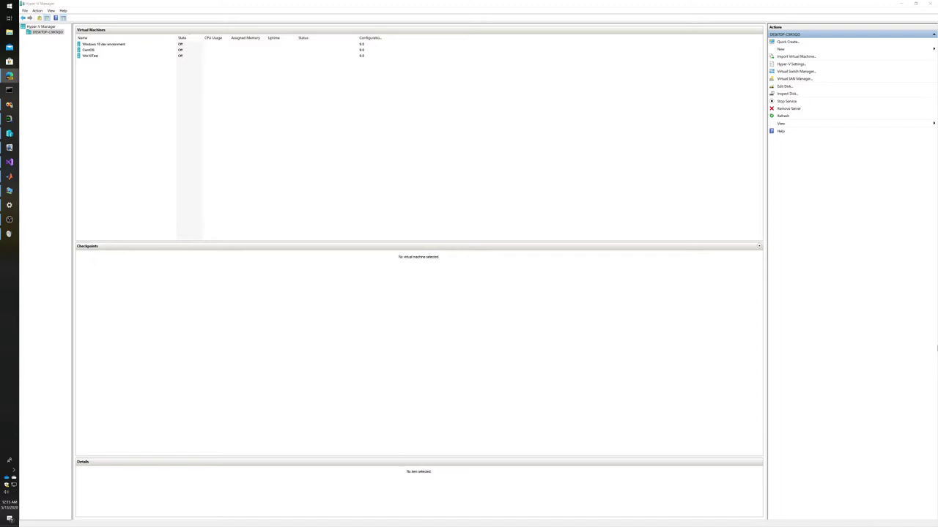
key(super+Down)
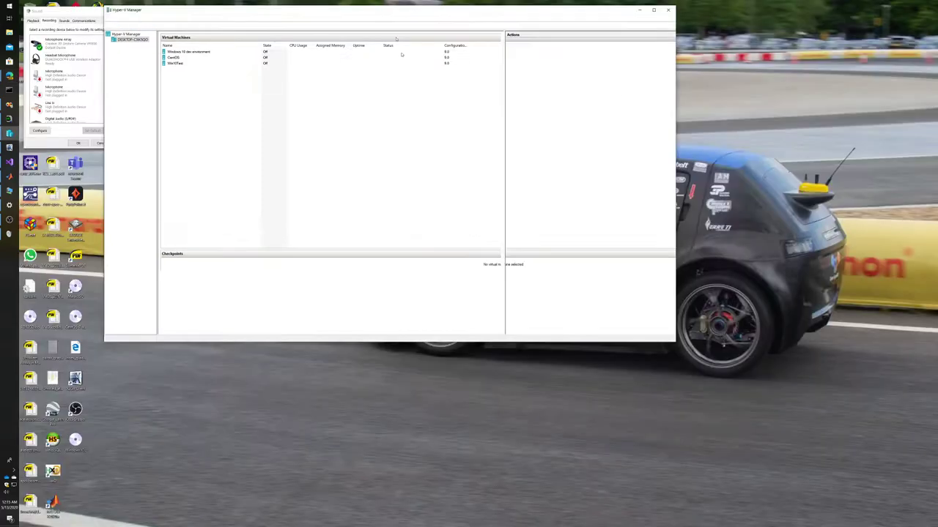
right_click(73, 441)
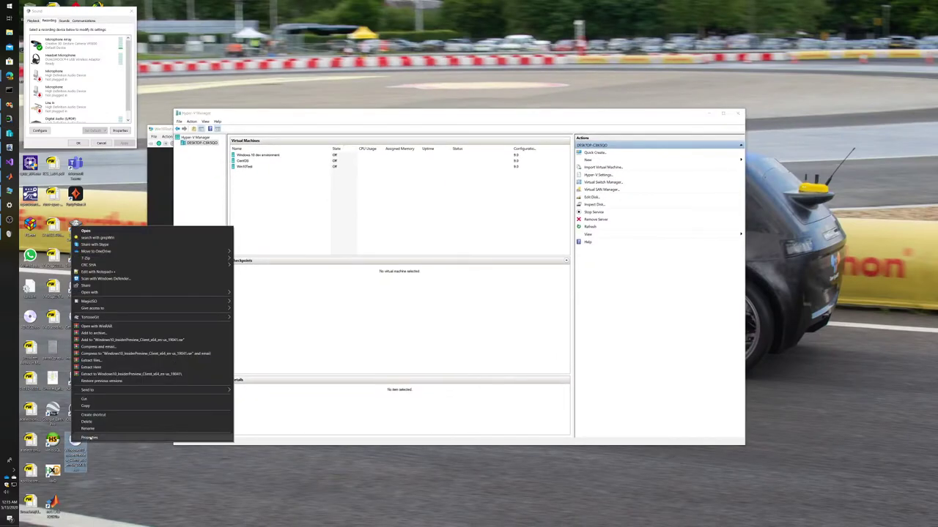
click(96, 435)
drag(122, 376, 149, 304)
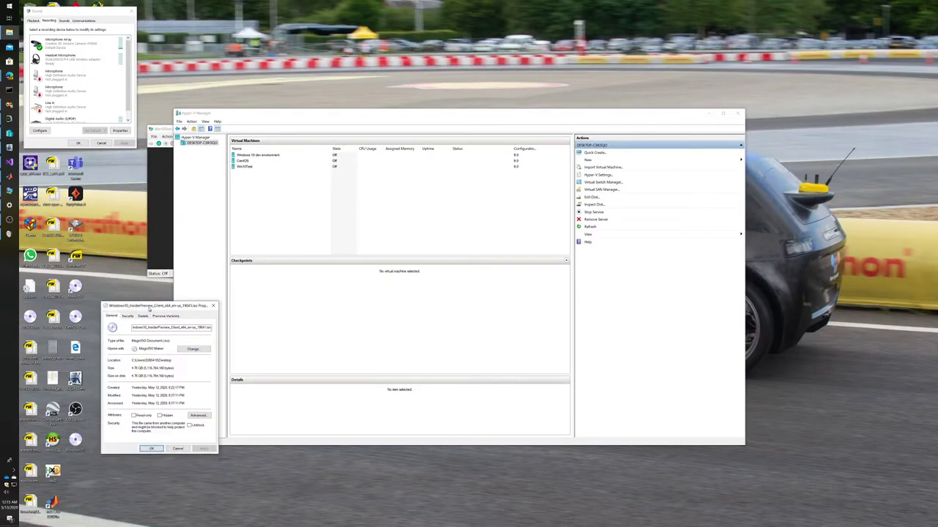
click(142, 315)
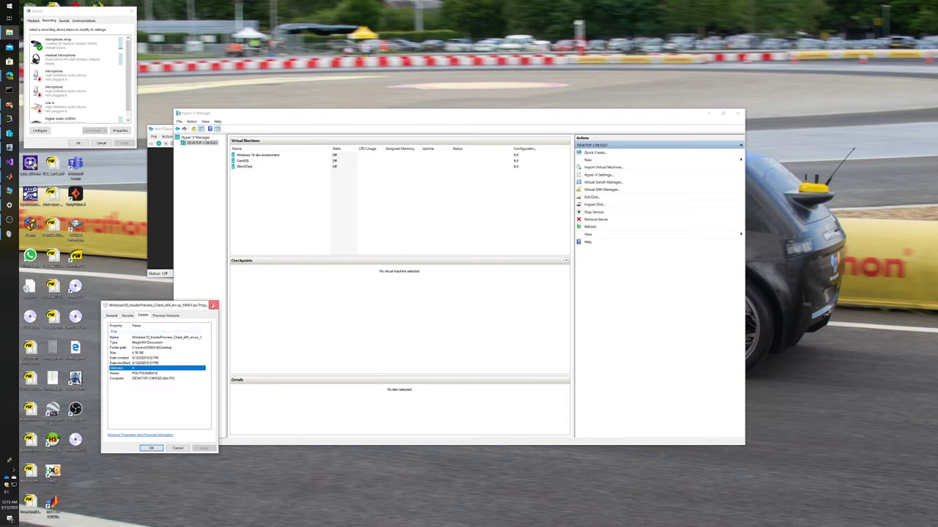
click(213, 305)
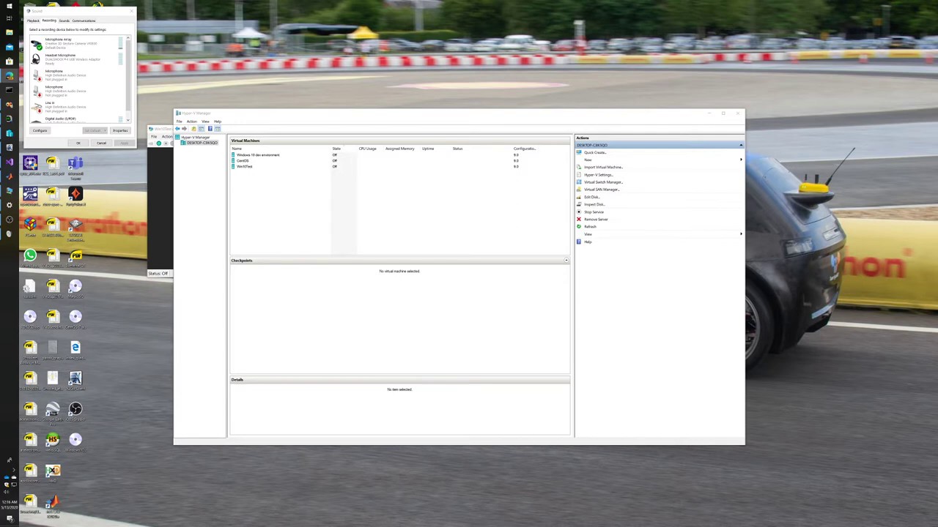
- Connect to the Win10Test virtual machine and insert Windows10_InsiderPreview_Client_x64_en-us_19041.iso from the desktop into its DVD drive
click(75, 442)
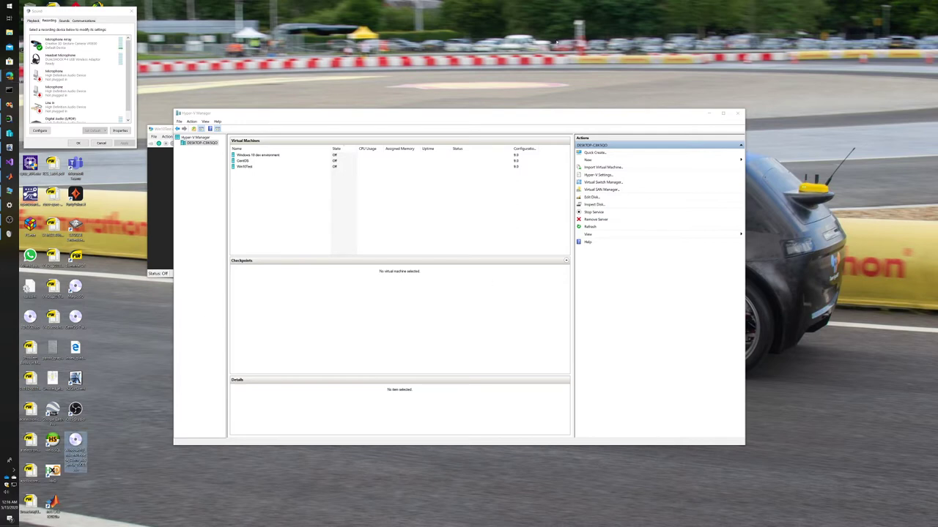
click(244, 166)
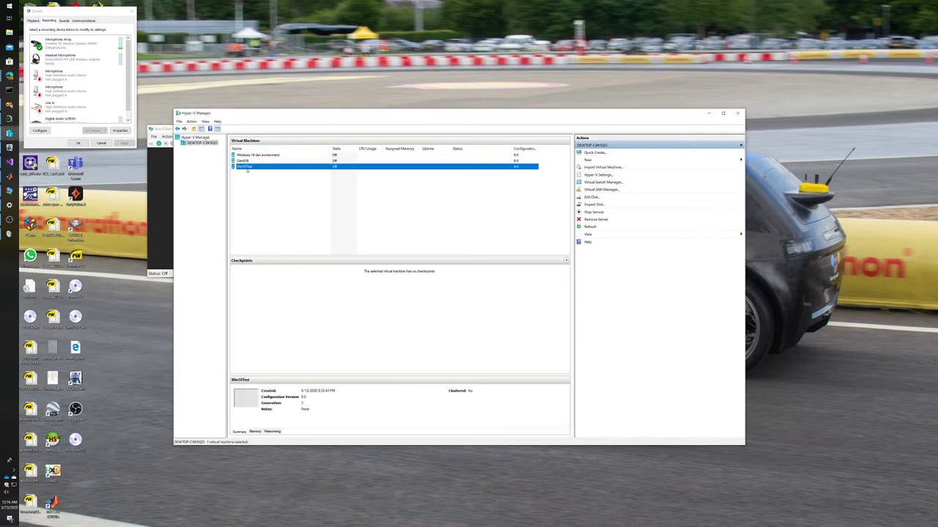
double_click(247, 168)
click(181, 136)
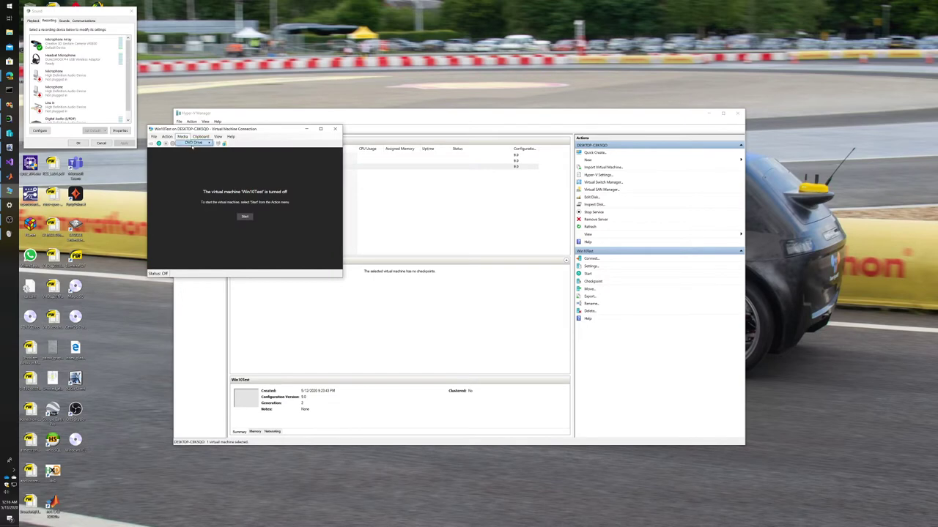
click(193, 144)
click(229, 150)
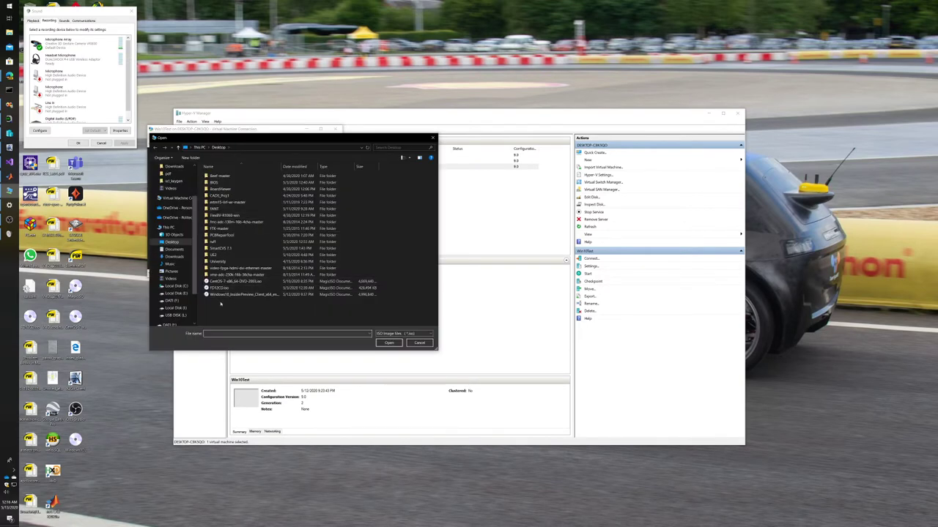
double_click(227, 295)
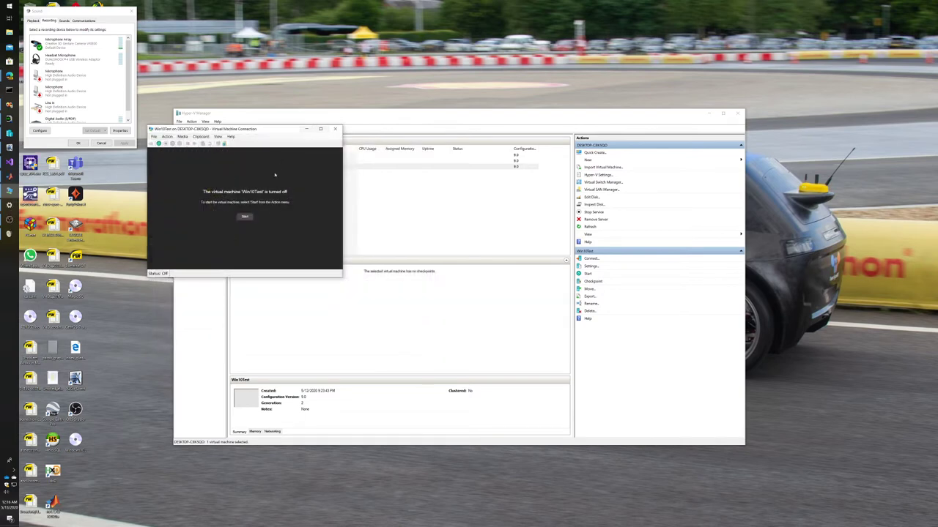
- Boot the Win10Test virtual machine from the DVD and set the Windows Setup keyboard layout to Italian
click(246, 217)
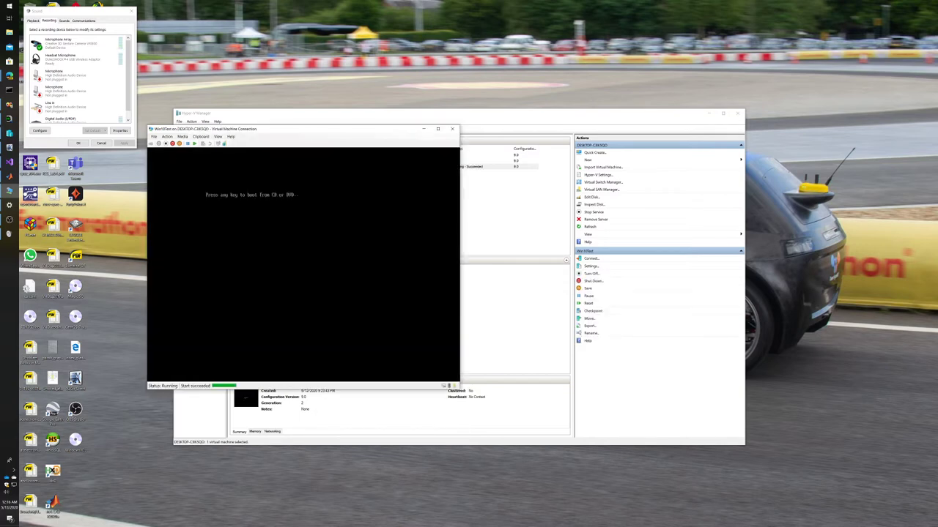
key(Return)
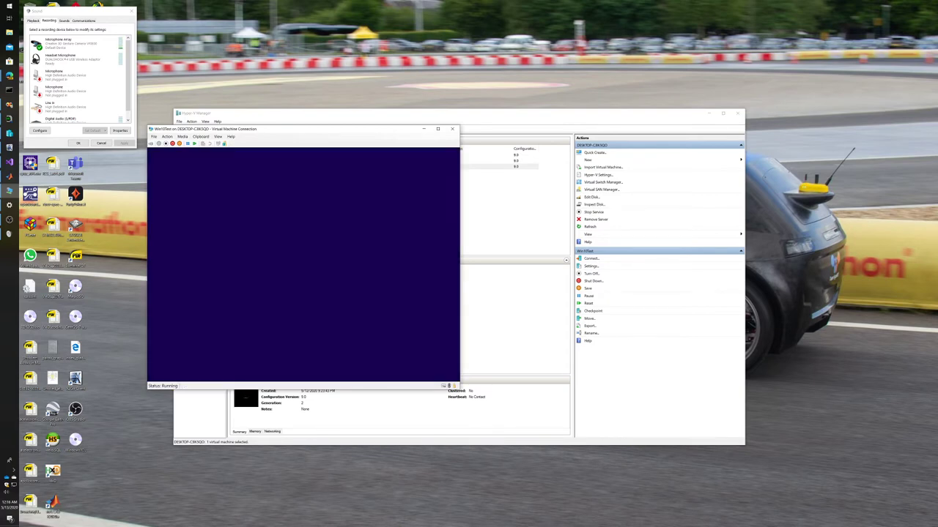
click(293, 282)
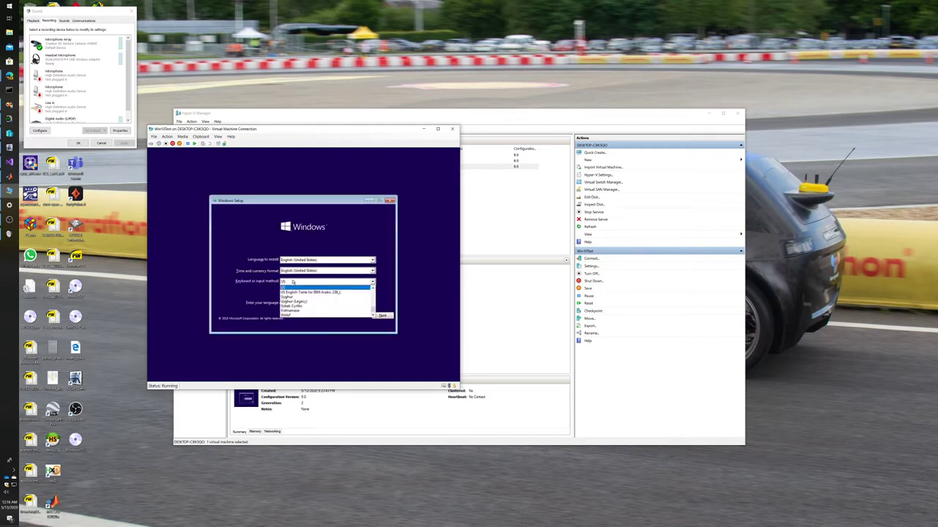
text(italian)
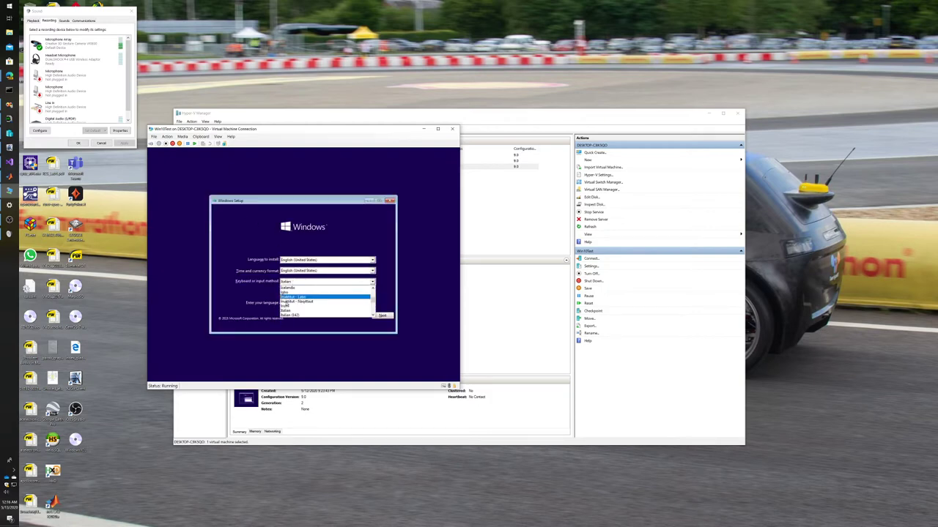
click(291, 313)
click(382, 315)
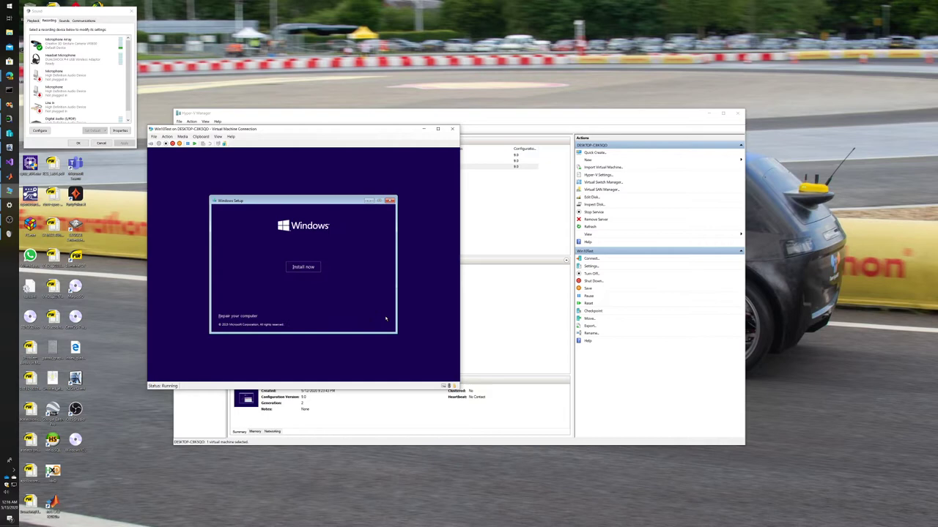
- Start the Windows installation without a product key and choose the Windows 10 Pro for Workstations edition
click(312, 270)
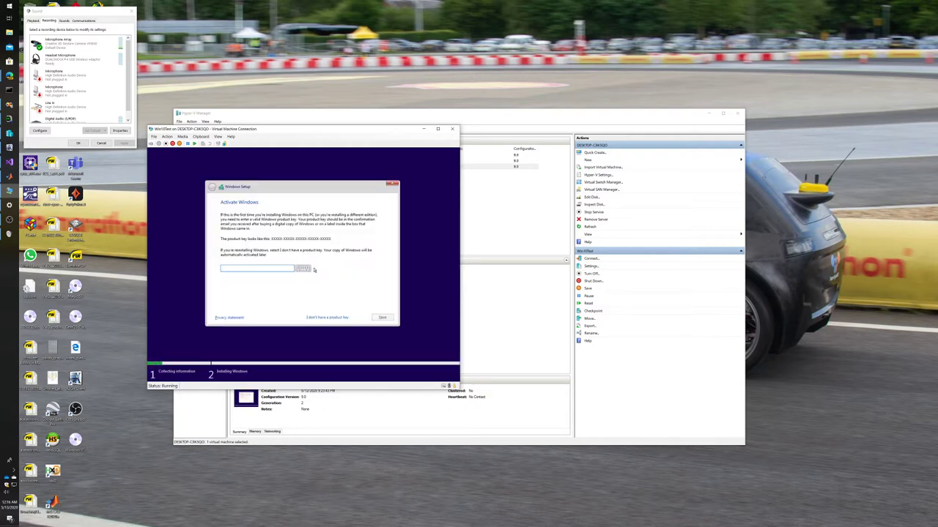
click(321, 315)
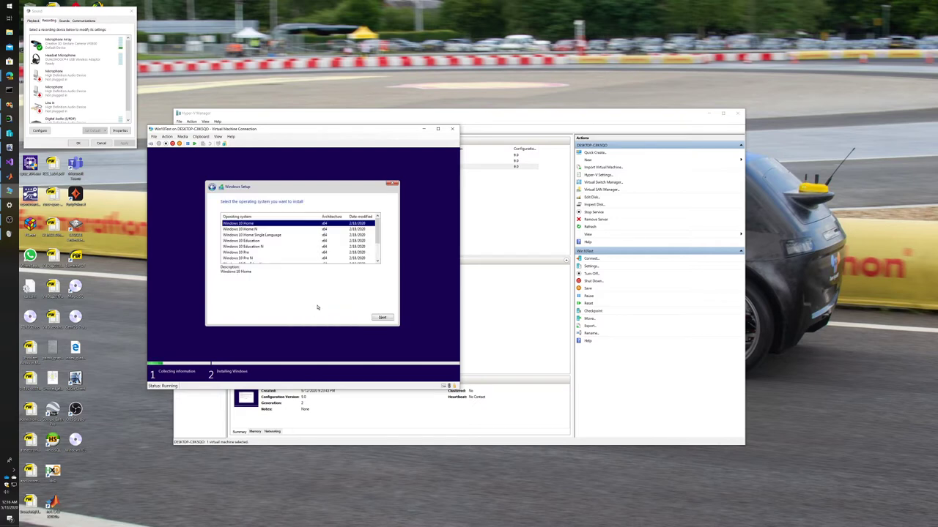
scroll(293, 249, down, 2)
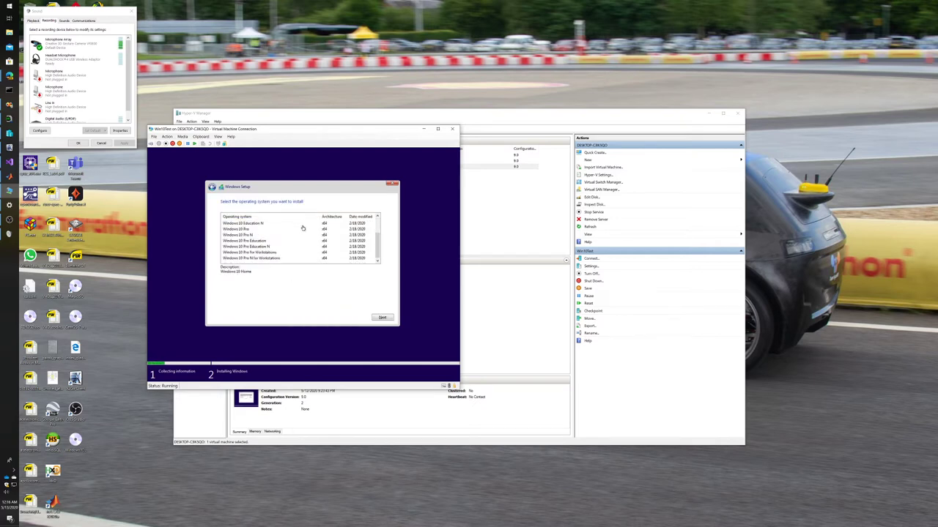
click(267, 259)
click(262, 253)
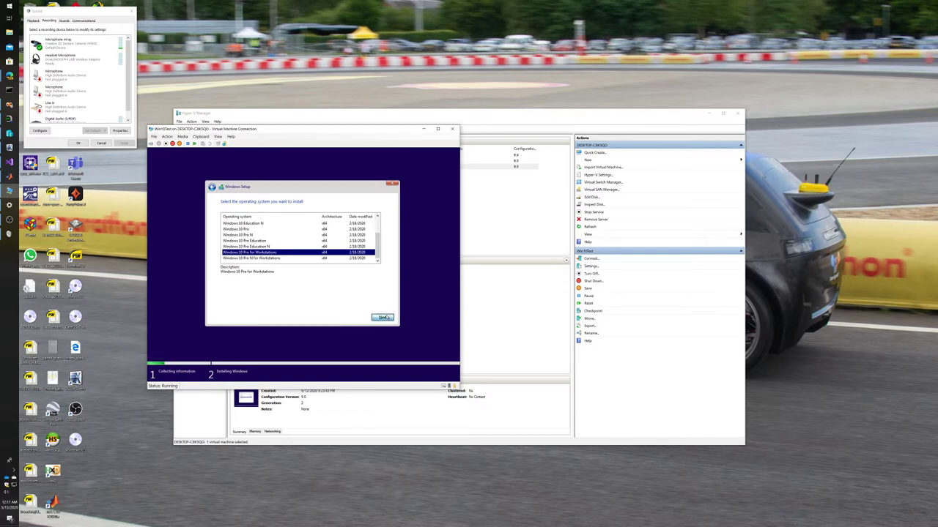
click(384, 317)
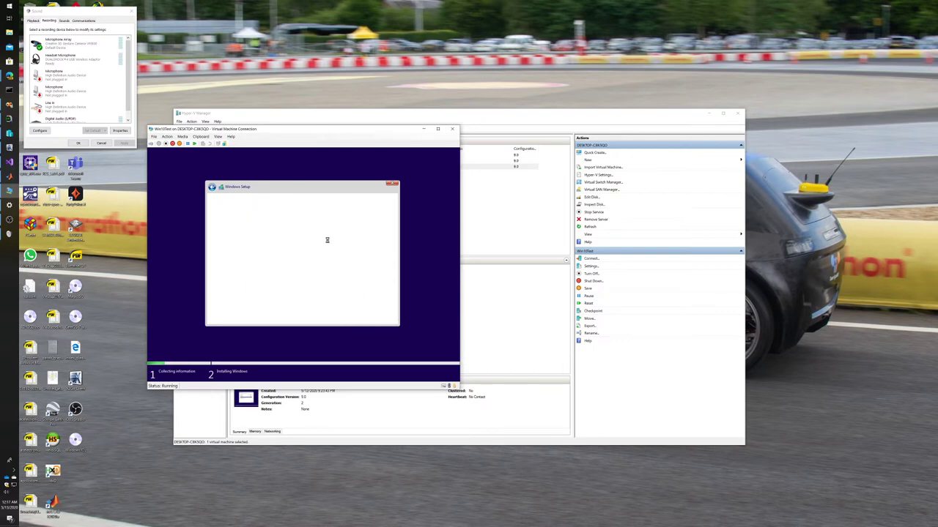
- Accept the Windows license terms and choose the custom installation type
click(251, 306)
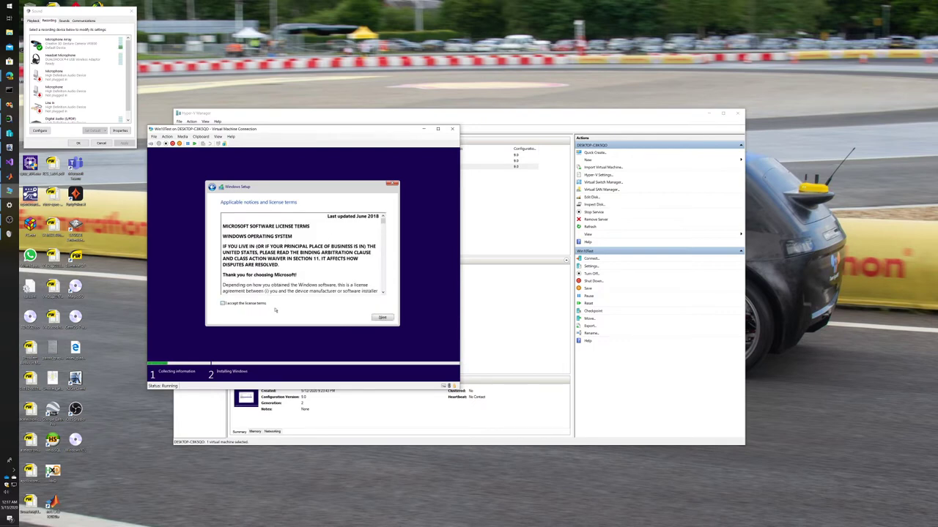
click(382, 317)
click(309, 271)
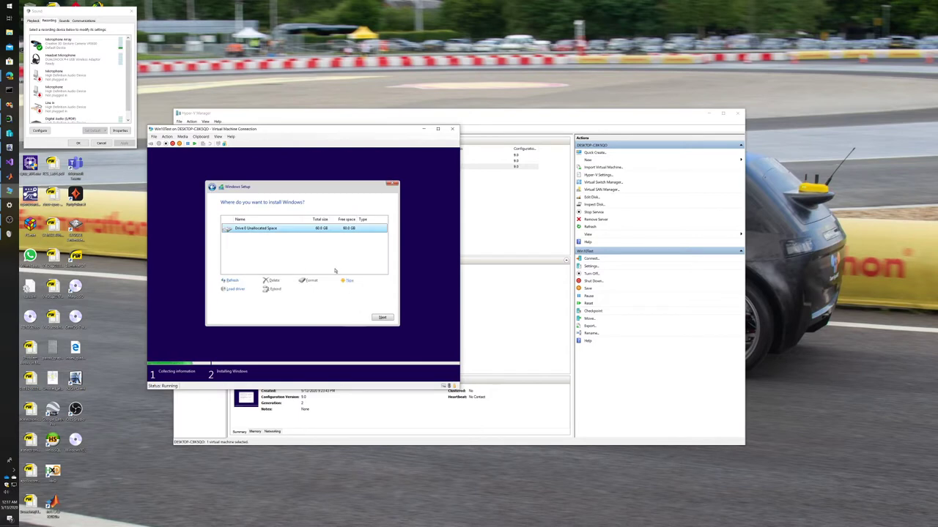
- Create a partition from all the unallocated space on Drive 0 and install Windows on the primary partition
click(346, 282)
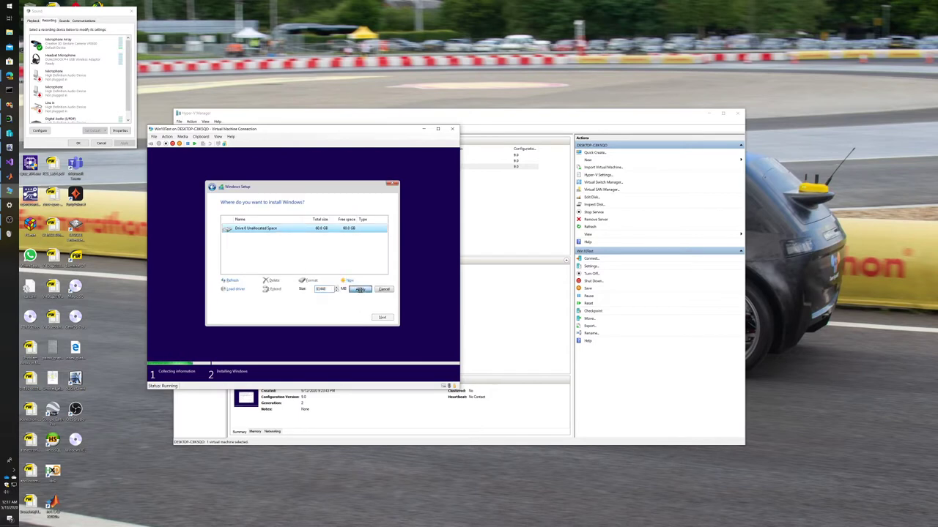
click(357, 290)
click(344, 290)
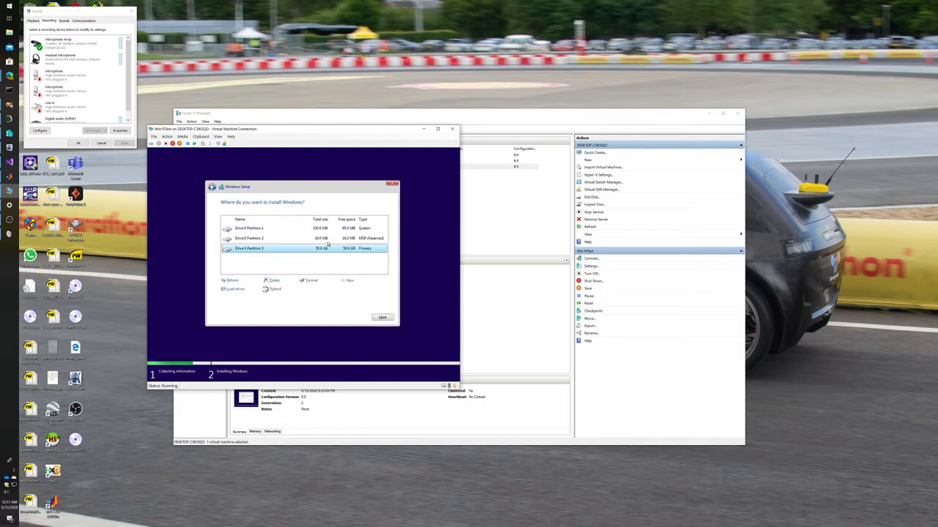
click(376, 315)
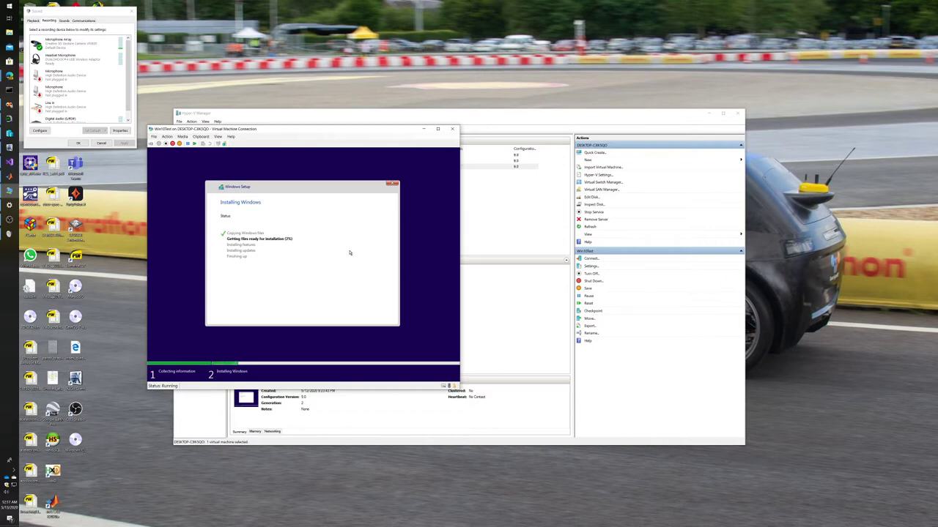
- Switch to Feedback Hub and open the own feedback report "Build 18898 upgrade crash with GSOD" for reading
click(8, 6)
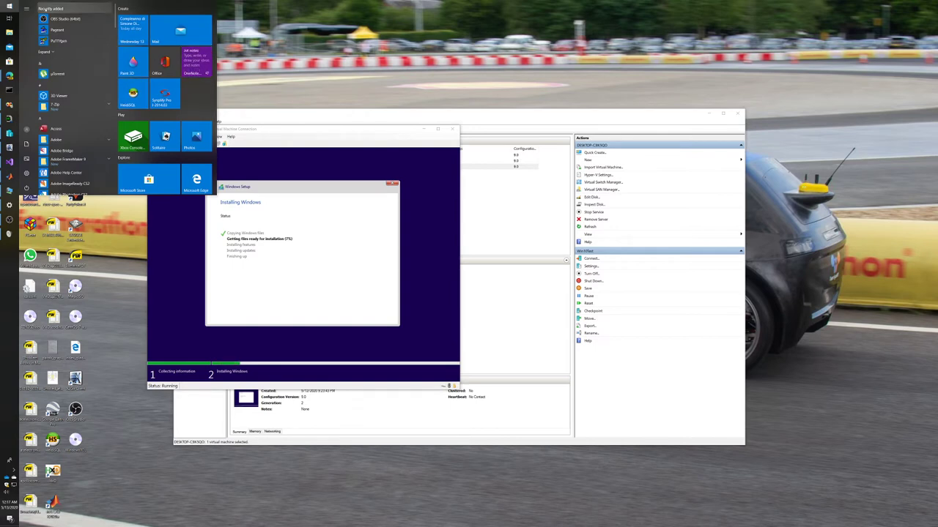
text(fee)
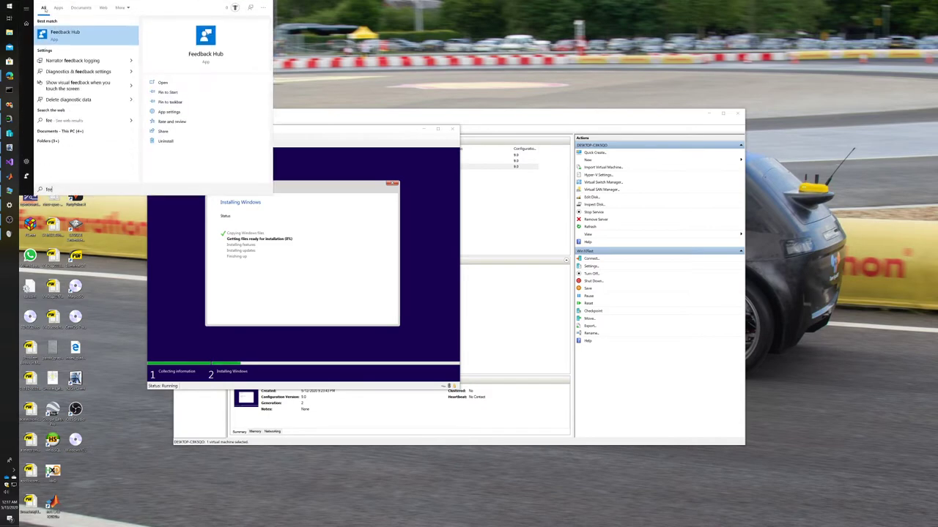
key(Return)
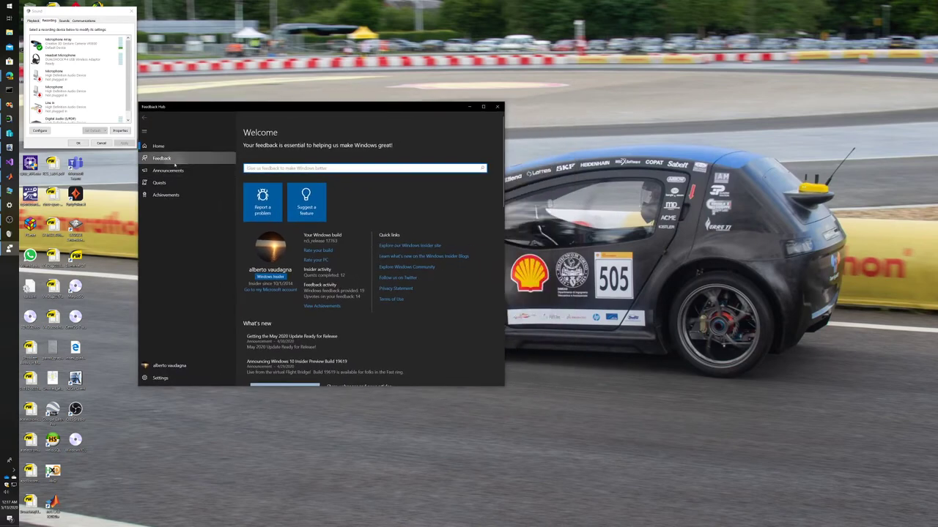
click(163, 158)
click(321, 133)
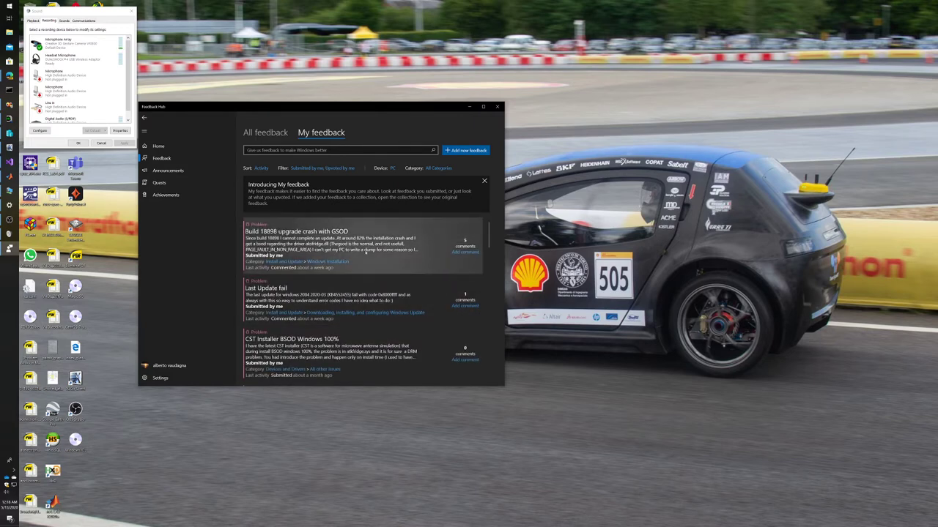
scroll(355, 237, down, 1)
scroll(356, 237, up, 1)
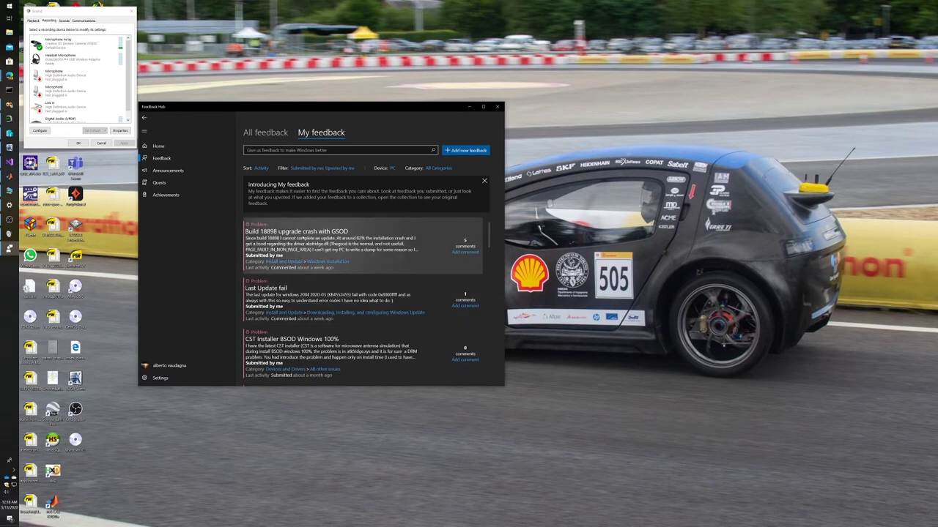
click(284, 253)
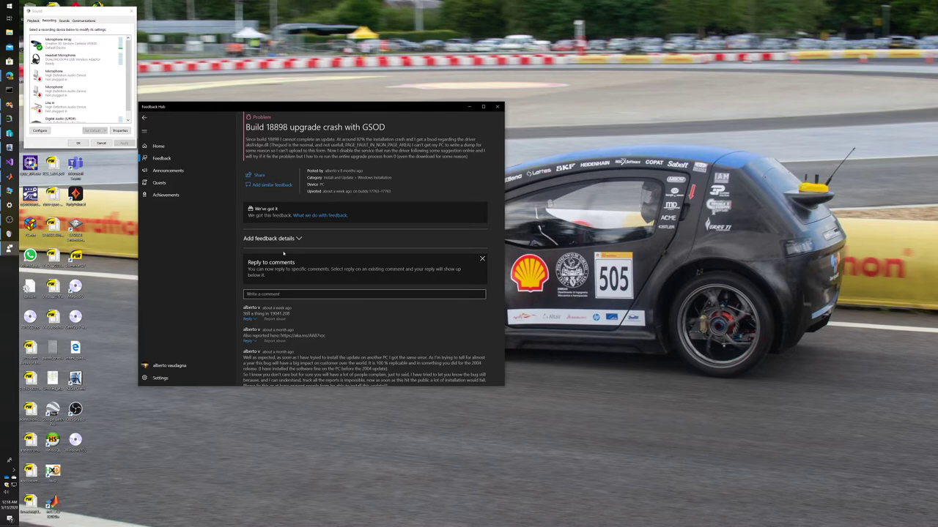
- Run winver to view the host computer's Windows version and build
key(super)
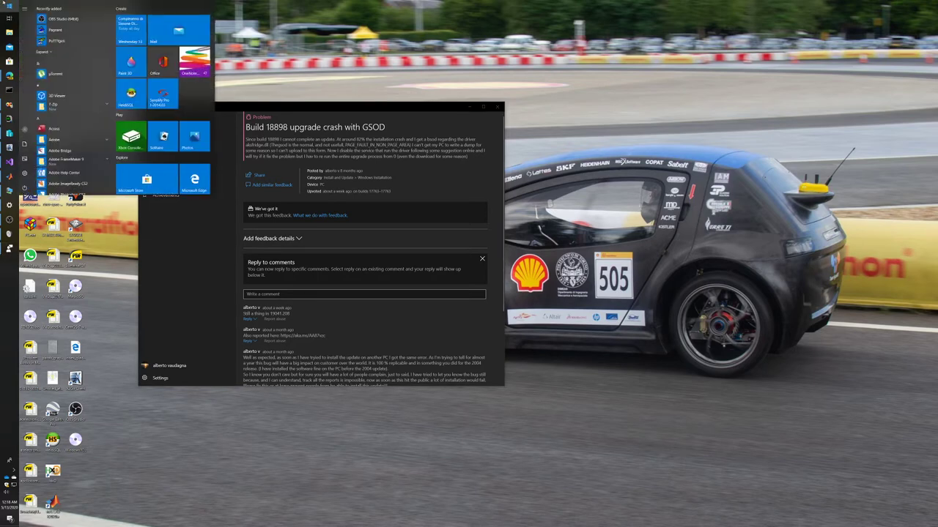
text(winver)
key(Return)
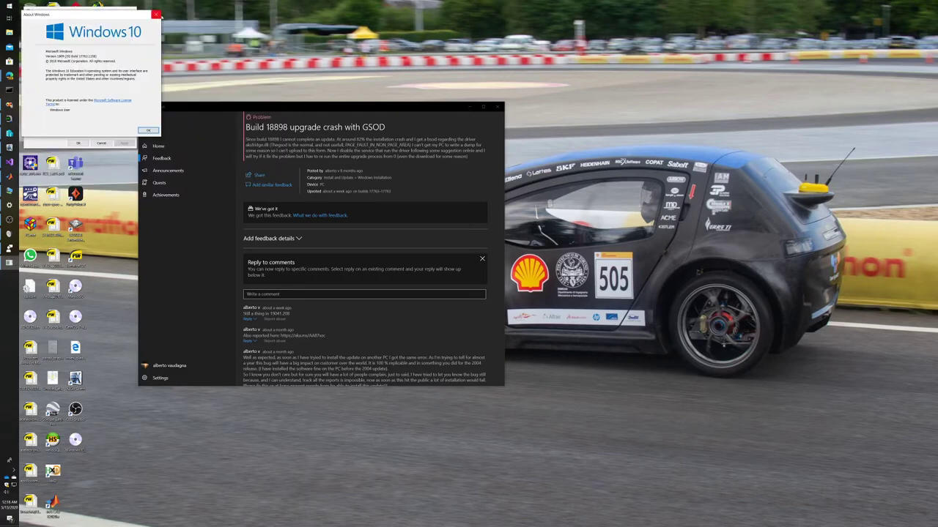
- Close the Windows version window and go over the description of the "Build 18898 upgrade crash with GSOD" report
click(156, 14)
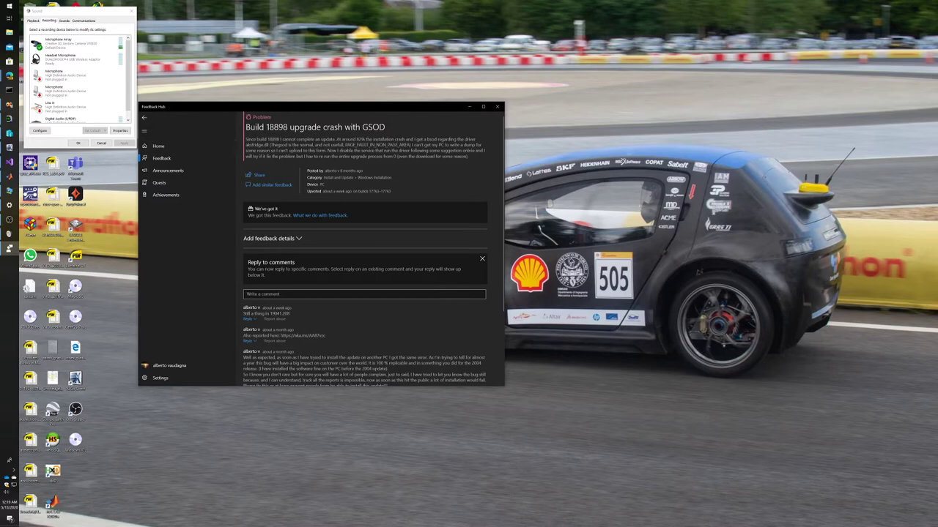
drag(267, 139, 280, 139)
click(279, 139)
- Read through the comments posted under the Build 18898 upgrade crash report, highlighting the passages about repeated failures on other PCs
scroll(400, 247, down, 3)
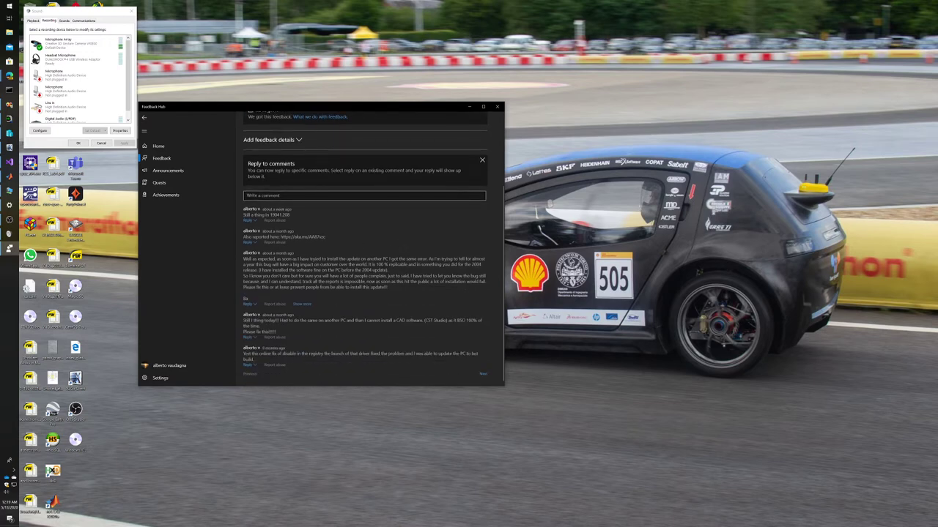
drag(387, 287, 244, 258)
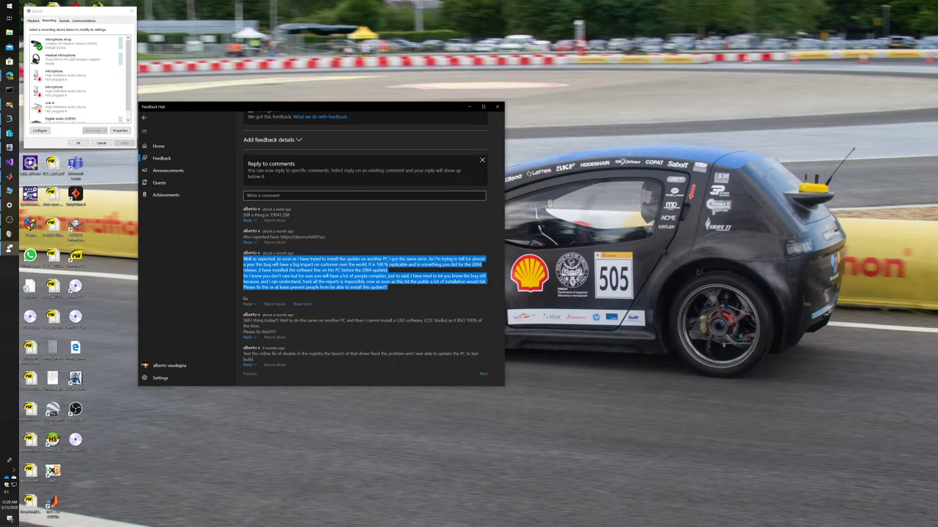
click(255, 365)
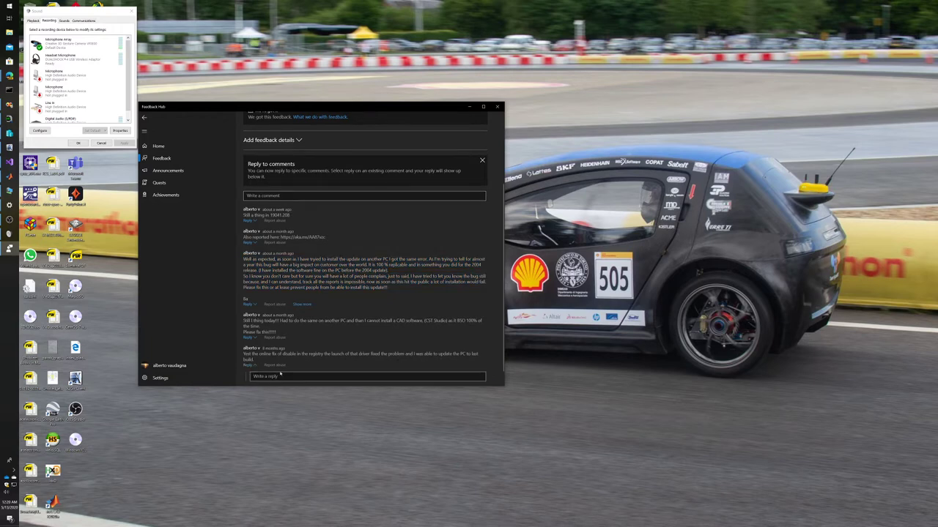
drag(309, 354, 302, 333)
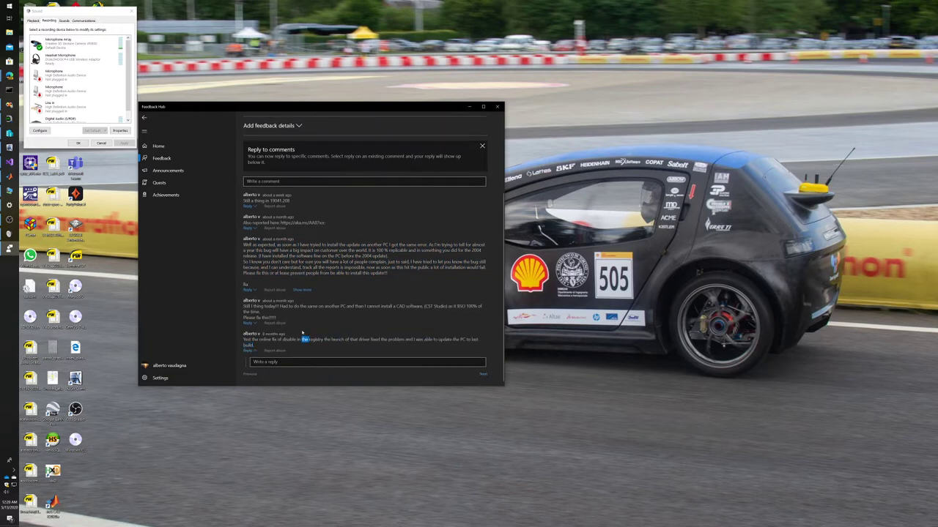
triple_click(293, 311)
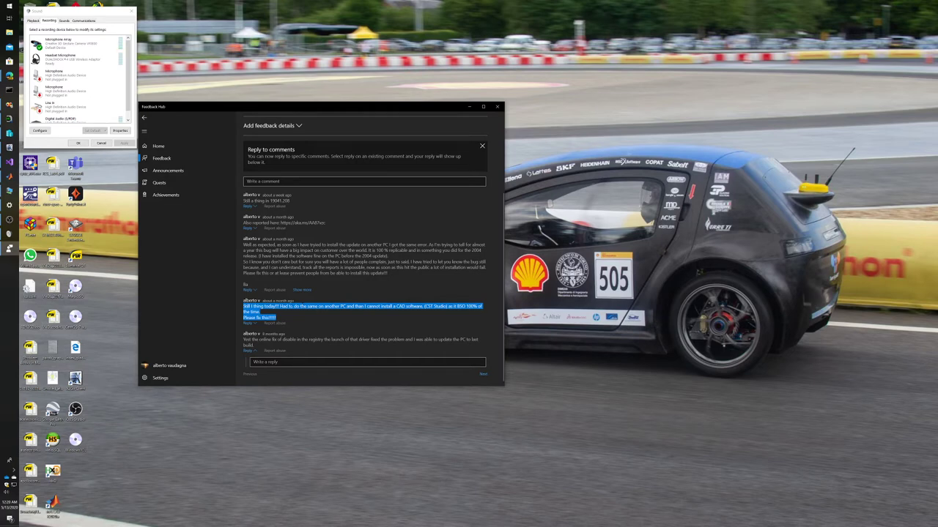
drag(387, 273, 244, 244)
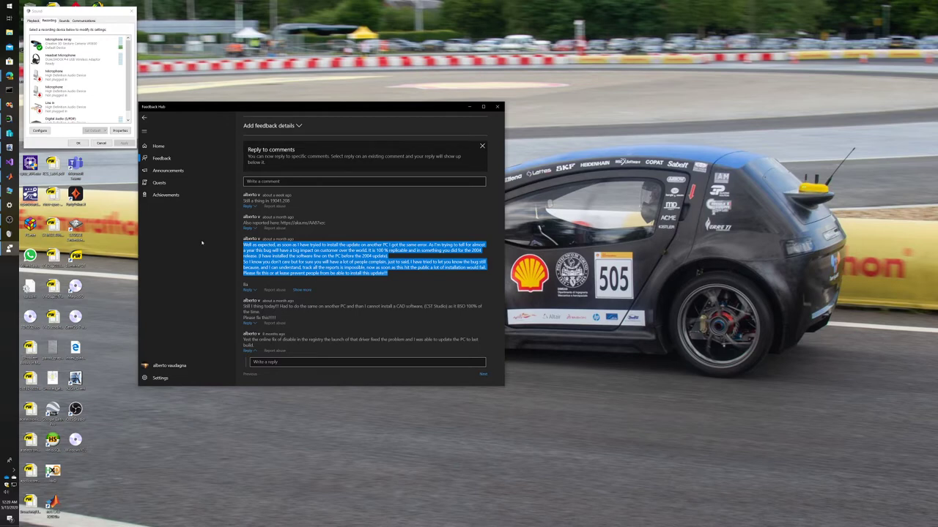
scroll(341, 213, up, 3)
scroll(341, 213, down, 3)
drag(330, 221, 231, 221)
drag(294, 199, 242, 200)
- Return to the own feedback list, open the "Last Update fail" report and highlight its description
click(144, 118)
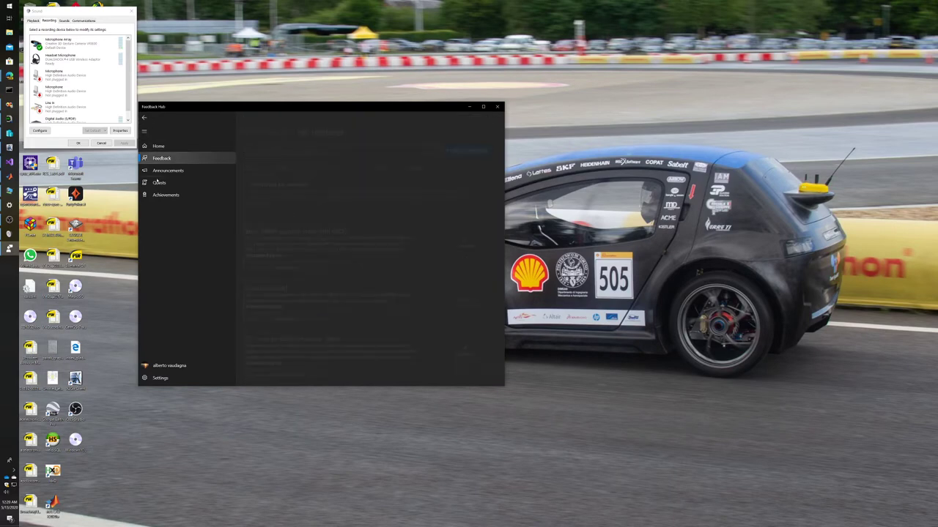
click(291, 295)
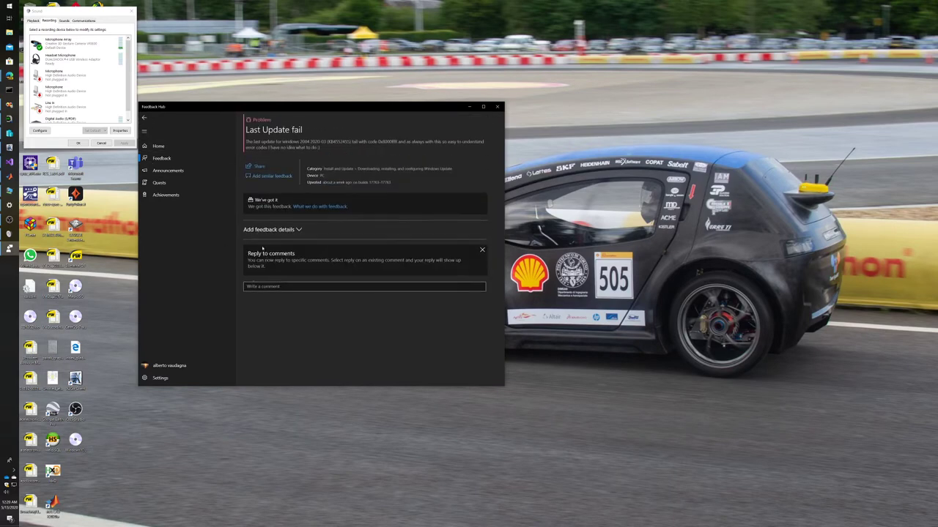
drag(321, 145, 245, 139)
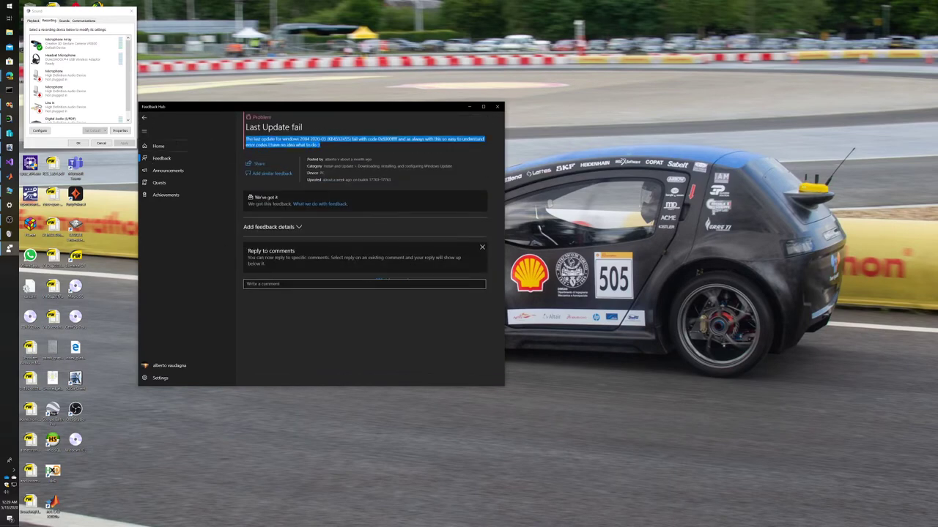
- Go back to the feedback list, open the "CST Installer BSOD Windows 100%" report and highlight its description for reading
click(145, 117)
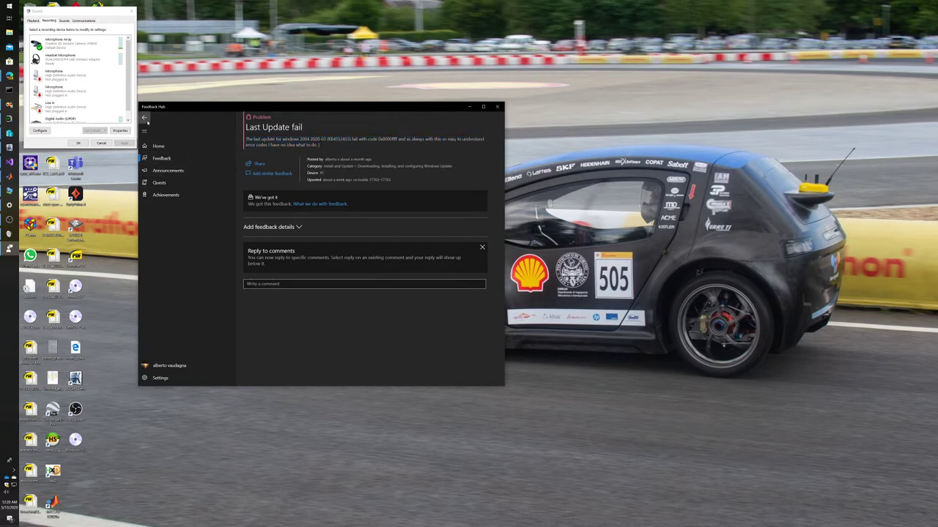
scroll(300, 322, down, 2)
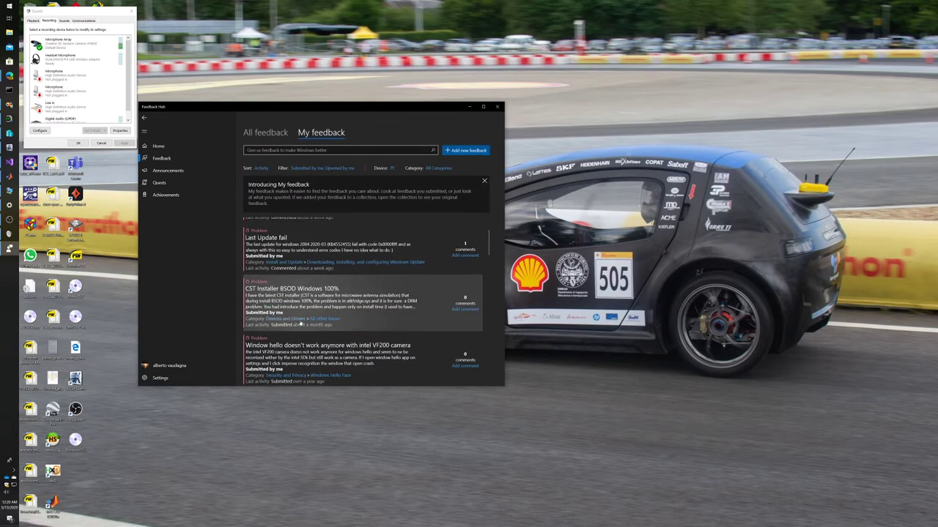
click(311, 296)
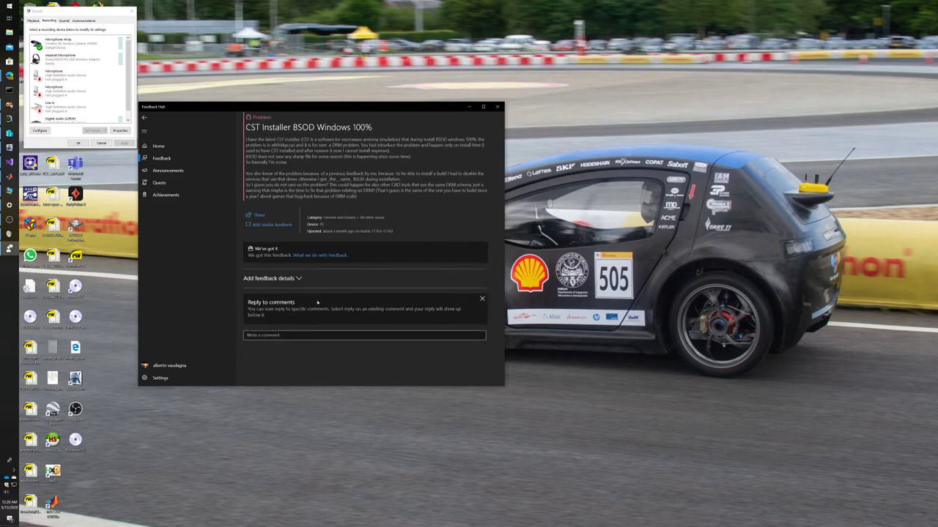
drag(329, 179, 246, 139)
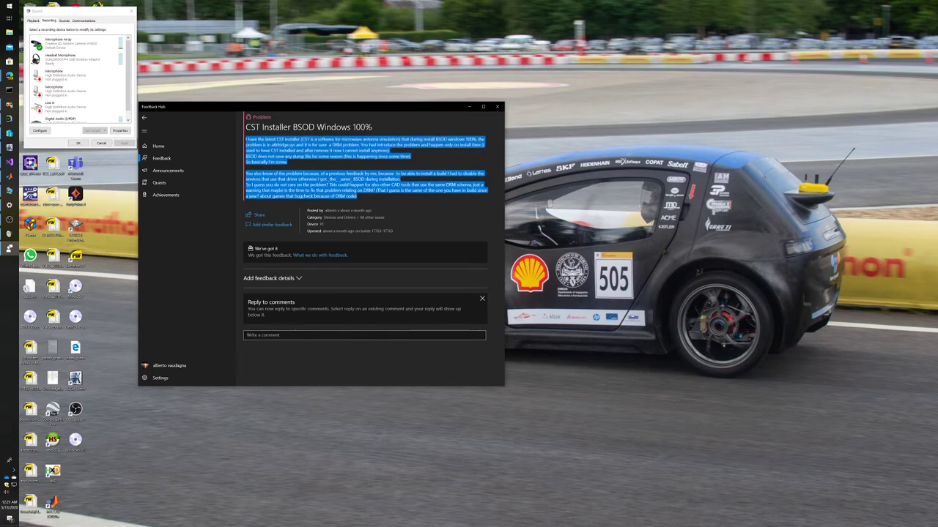
double_click(253, 126)
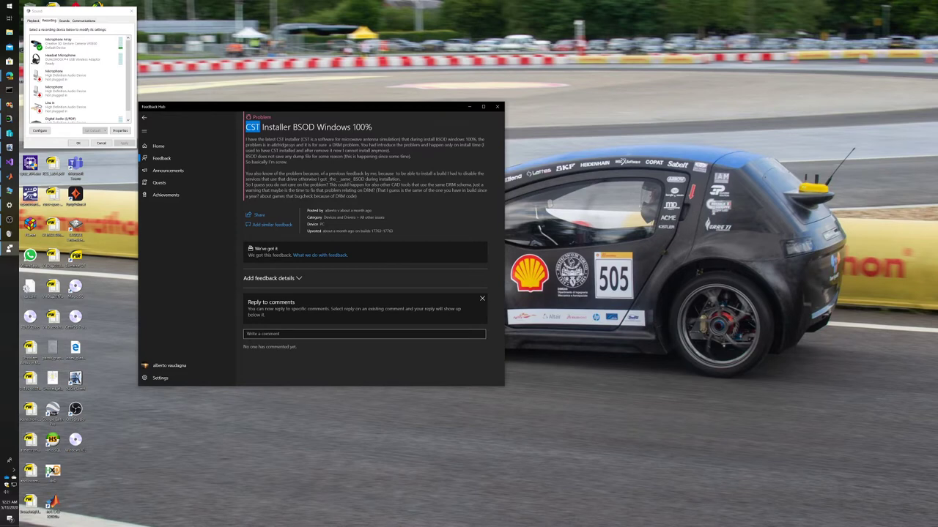
drag(357, 196, 245, 139)
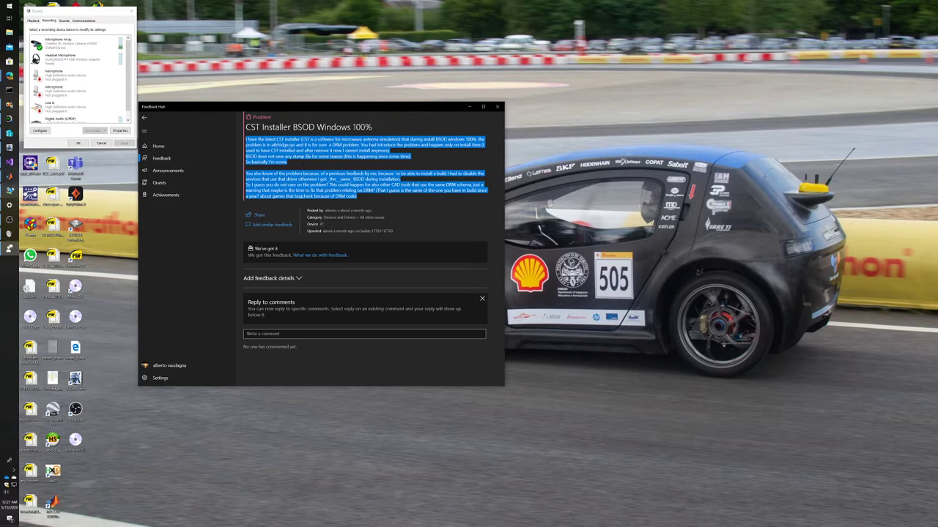
- Switch to the Win10Test virtual machine window and arrange it so it partly overlaps the Feedback Hub window
mouse_move(10, 190)
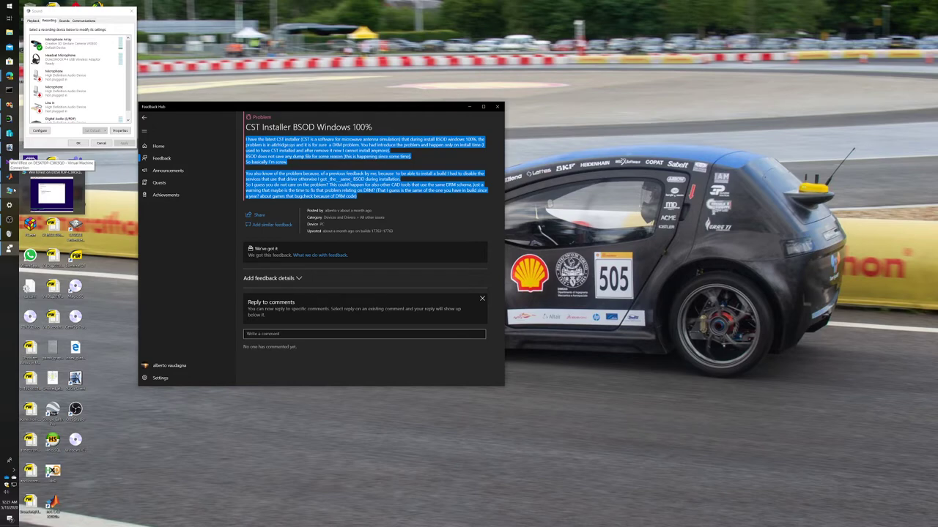
click(51, 194)
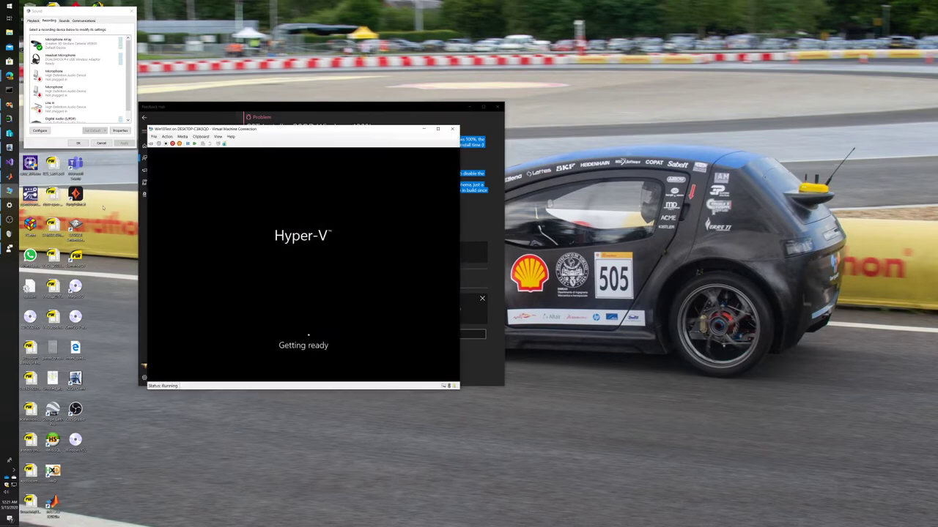
drag(279, 129, 453, 127)
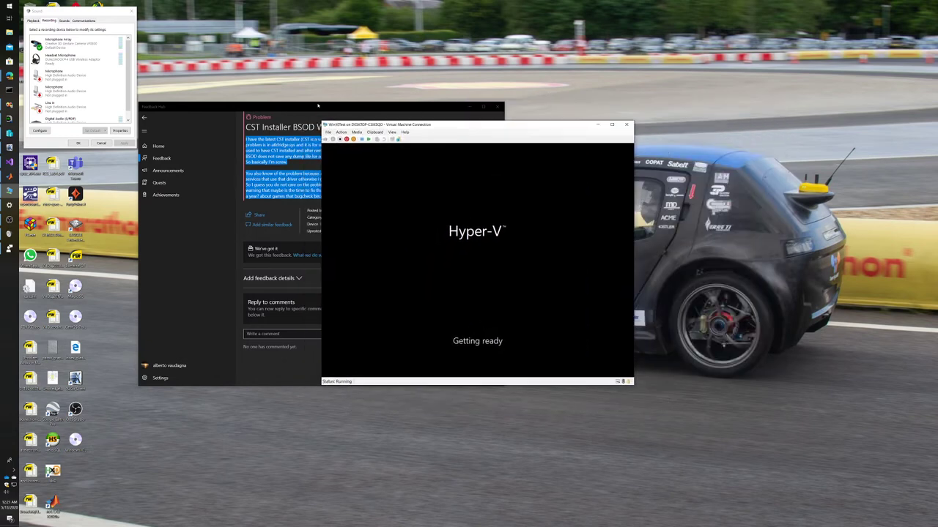
drag(317, 107, 269, 105)
drag(485, 127, 427, 122)
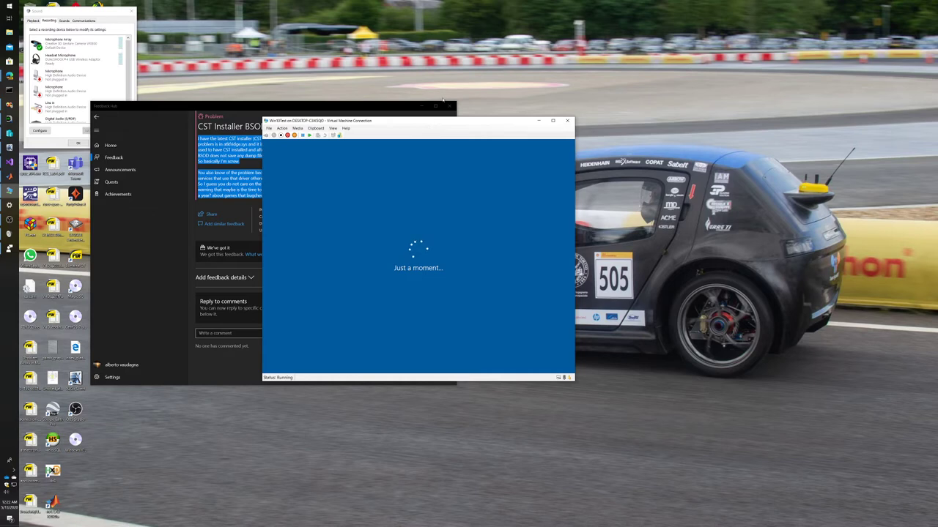
- Look up the Win10Test virtual disk file on Local Disk (C:) in File Explorer, closing the window when done
click(9, 32)
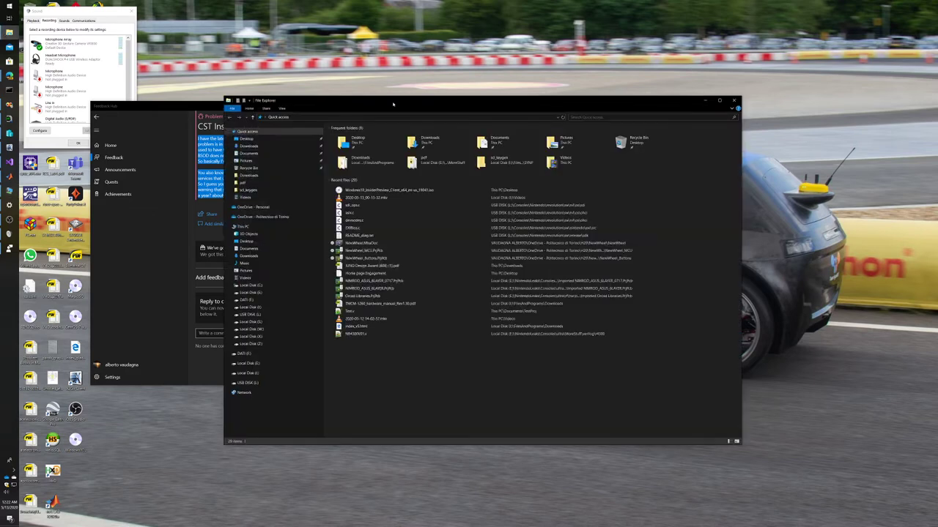
click(249, 227)
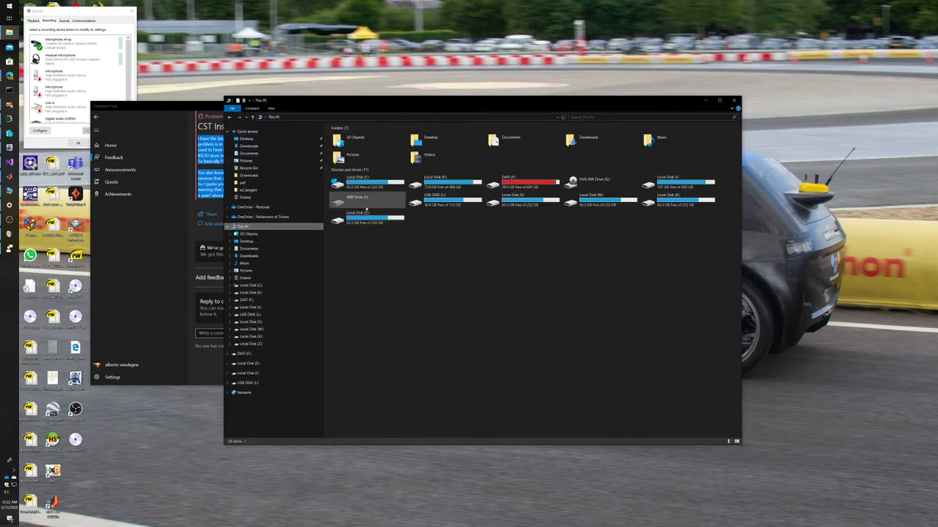
double_click(359, 182)
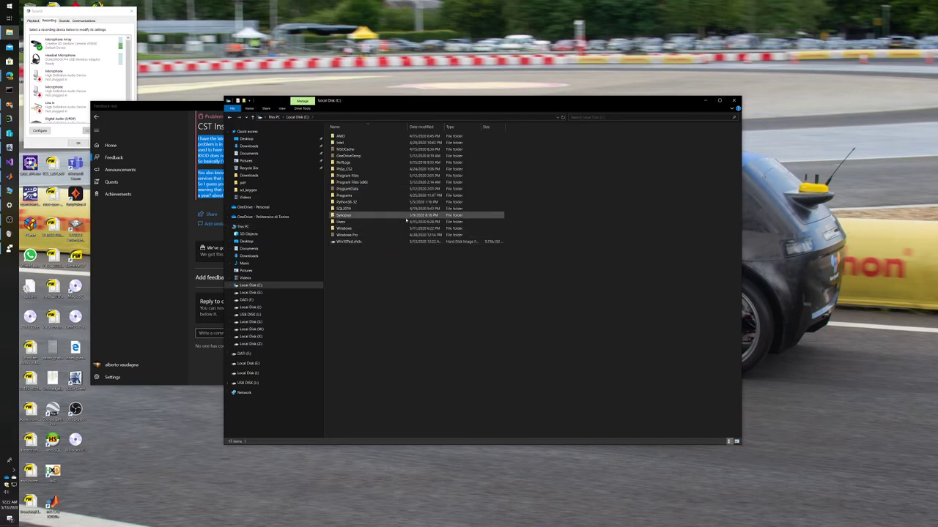
click(733, 100)
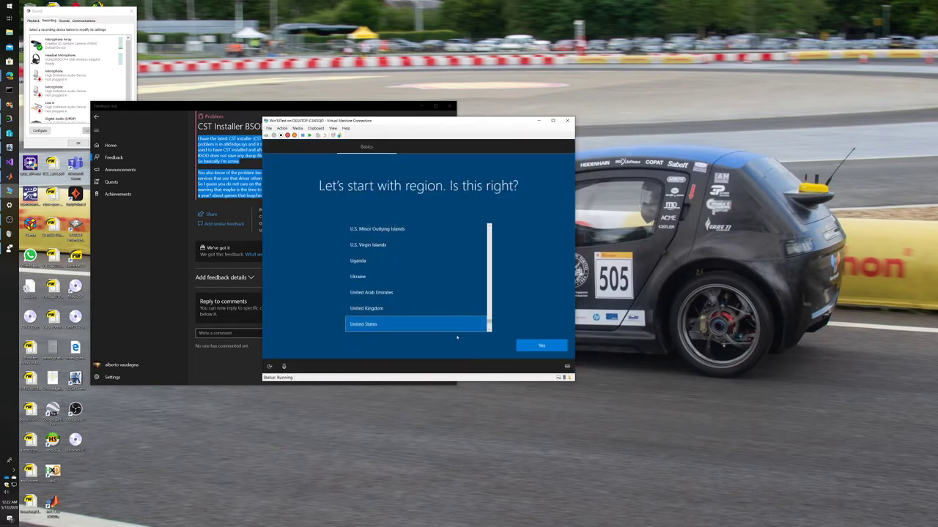
- Confirm United States as the region and set Italian as the only keyboard layout, skipping a second one
click(542, 345)
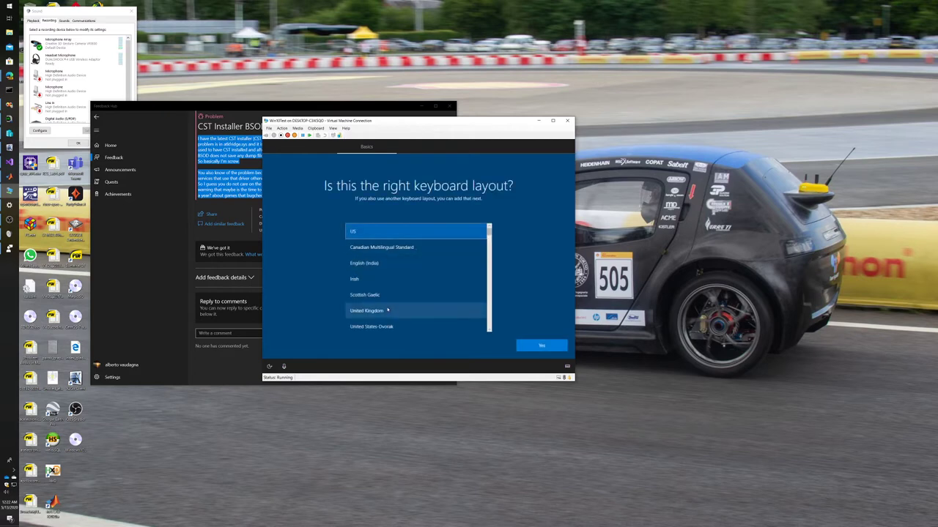
scroll(391, 293, down, 5)
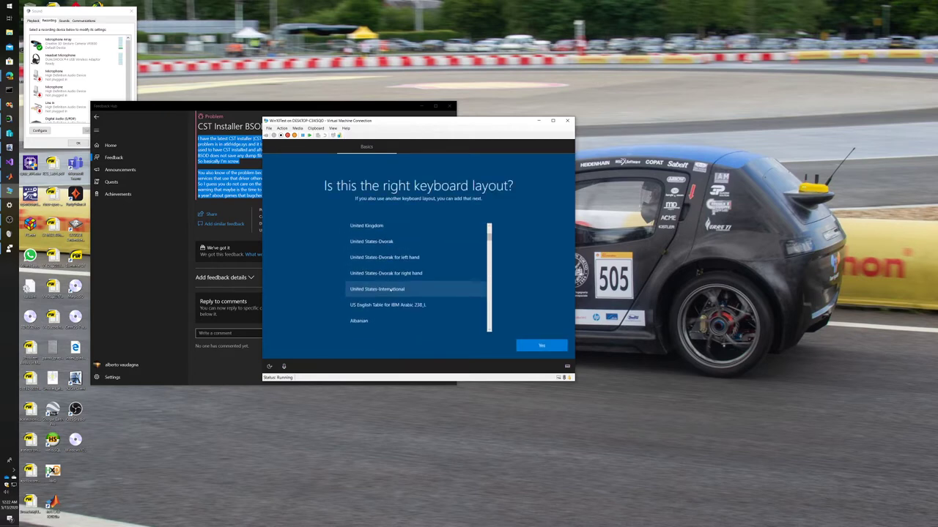
scroll(389, 291, down, 6)
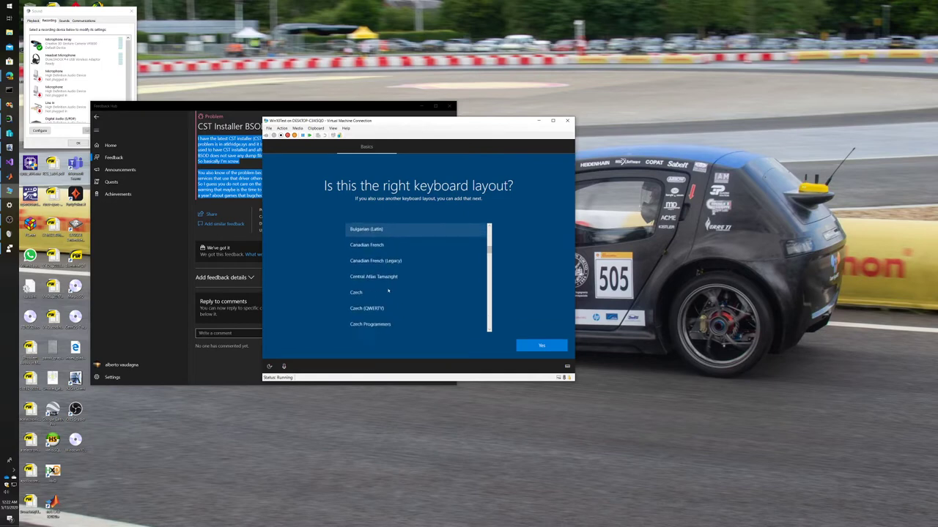
scroll(384, 287, down, 6)
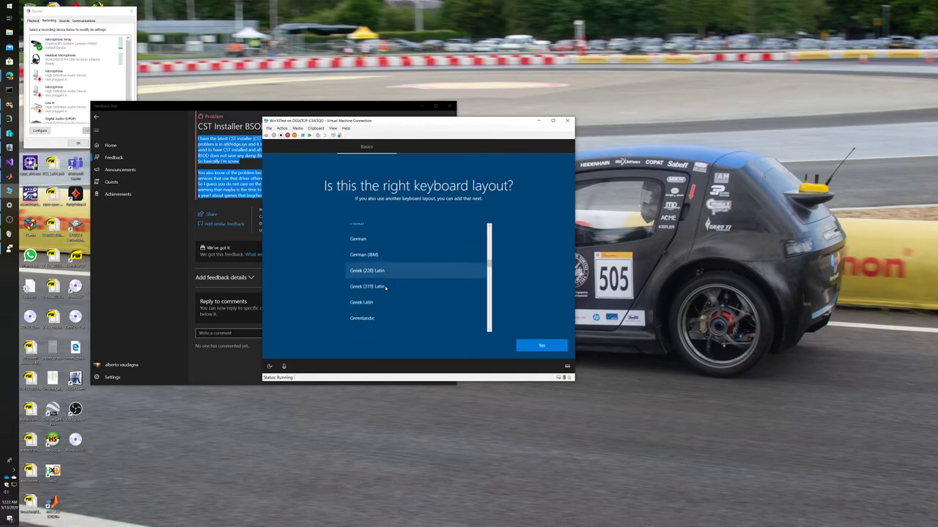
scroll(382, 286, down, 3)
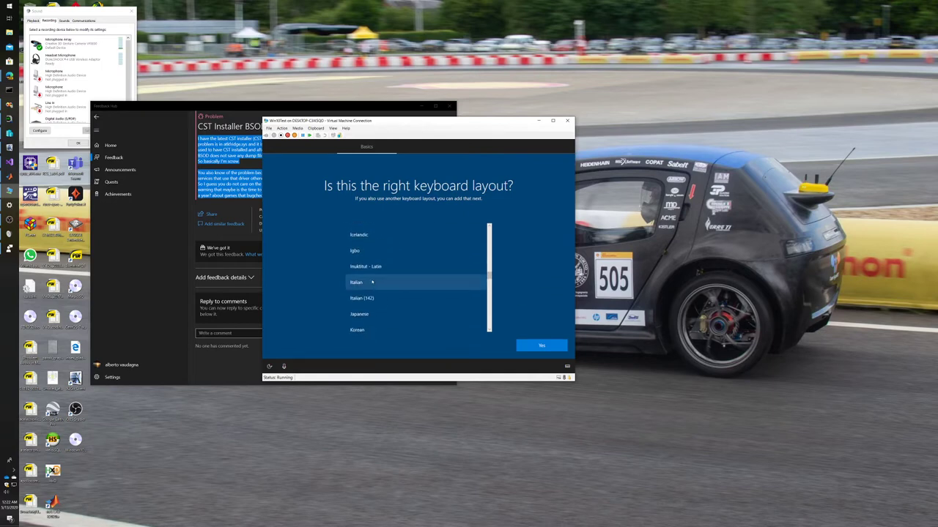
click(410, 283)
click(533, 343)
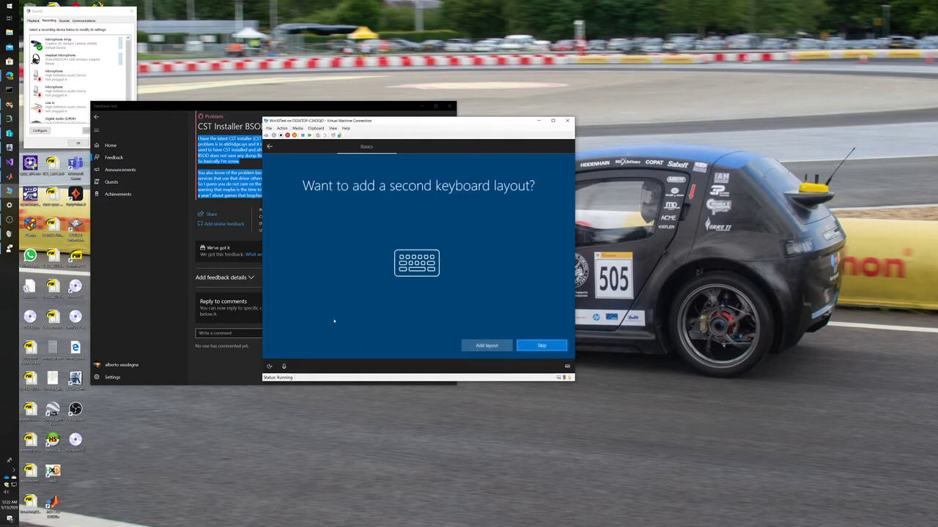
click(532, 348)
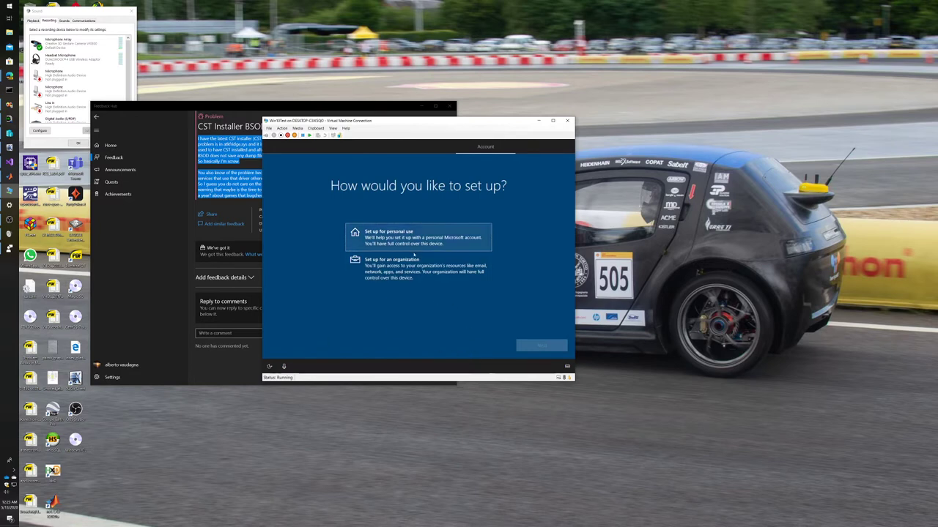
- Set the machine up for personal use with an offline account and the limited experience
click(396, 236)
key(Return)
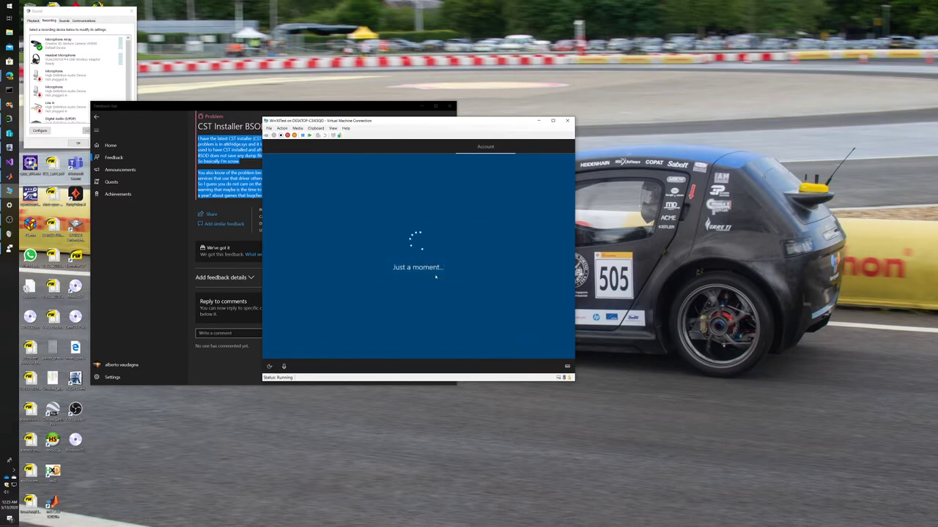
click(287, 345)
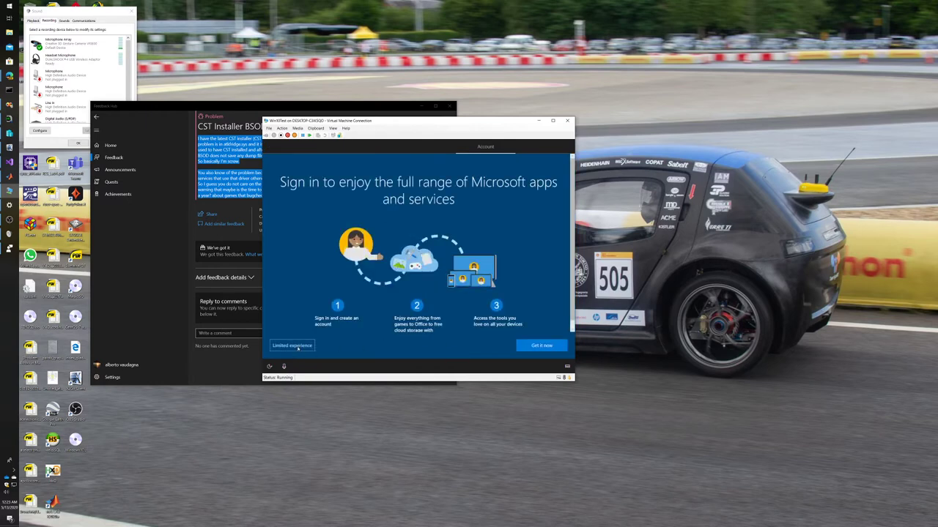
click(292, 345)
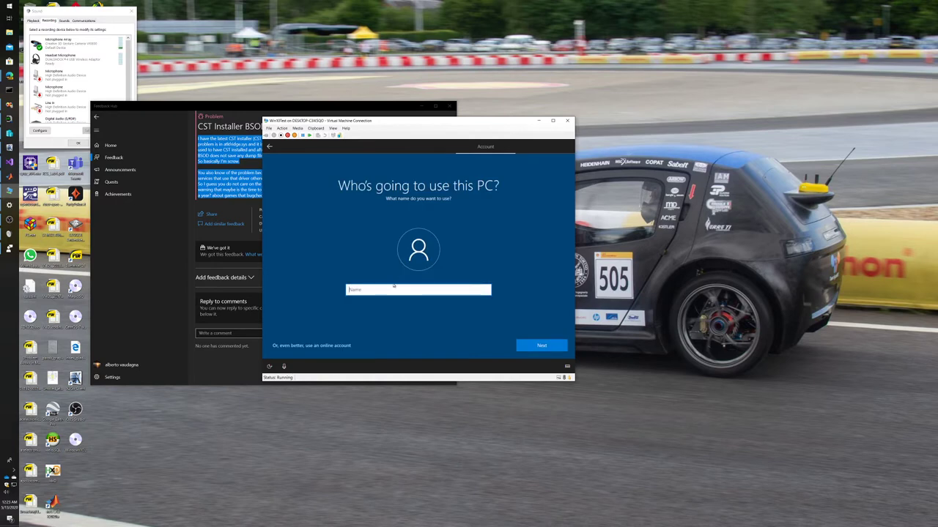
- Name the local account gday_bsod and continue to creating its password
text(gsod)
key(BackSpace)
key(BackSpace)
text(y)
key(BackSpace)
key(BackSpace)
text(day_bsod)
key(Return)
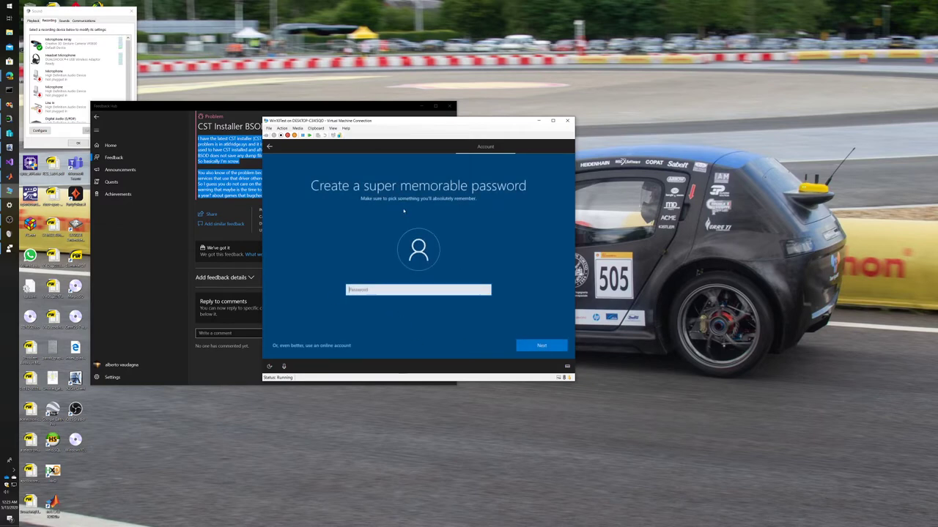
- Leave the account password blank, accept the default privacy settings and decline activity history to finish the Windows setup
key(Return)
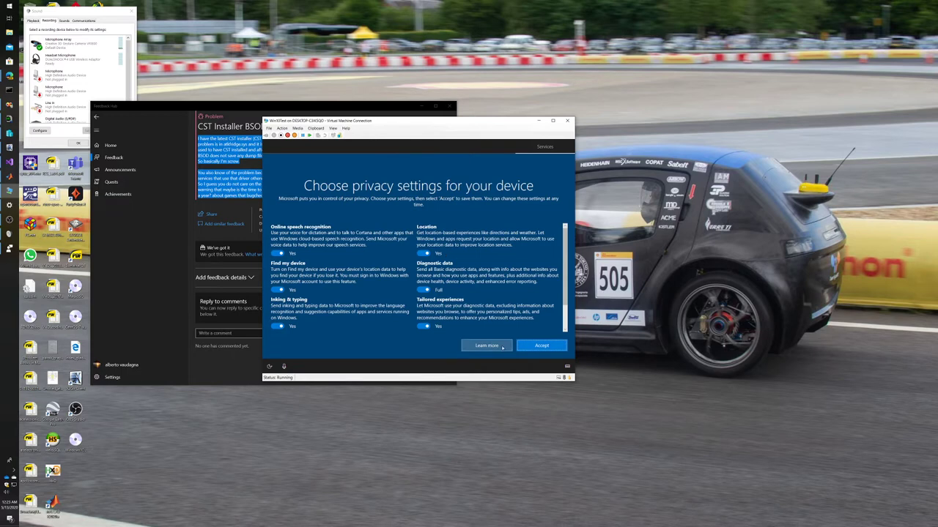
key(Return)
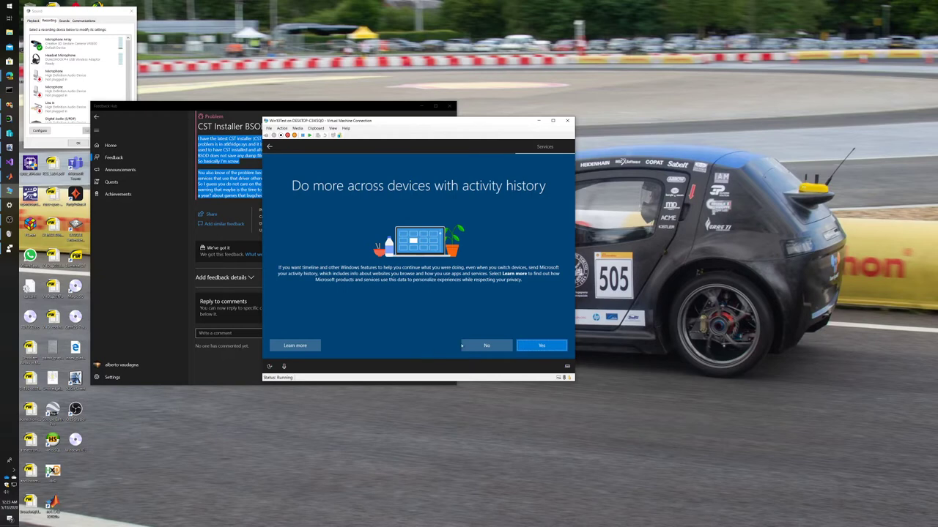
click(463, 345)
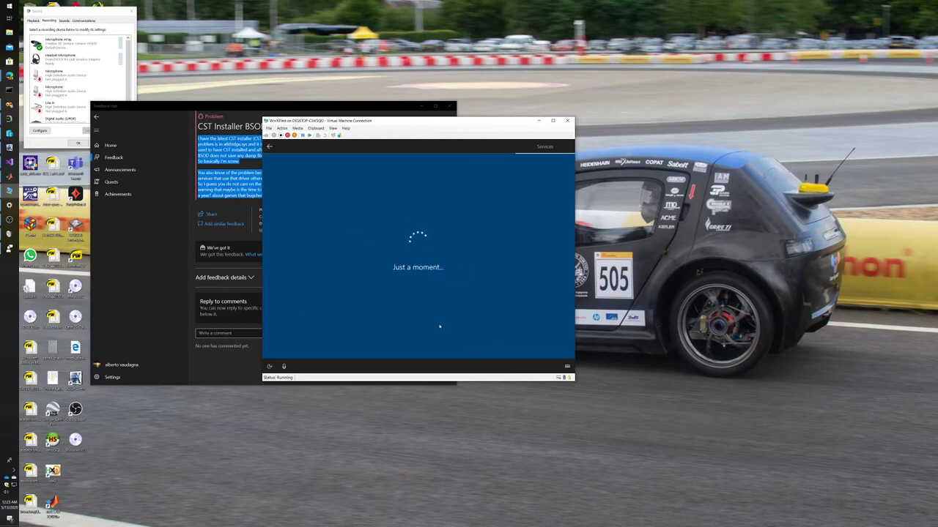
click(464, 344)
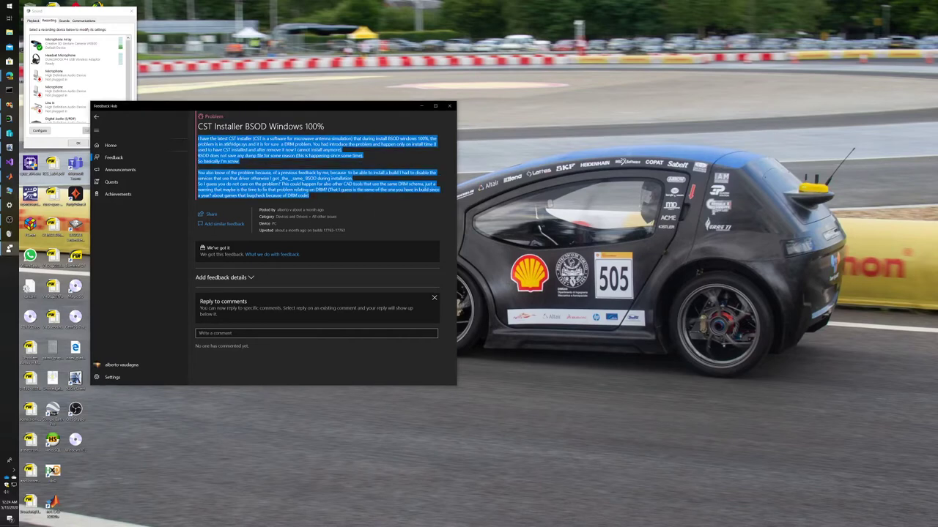
- Highlight the full description of the CST Installer BSOD report in Feedback Hub
click(120, 47)
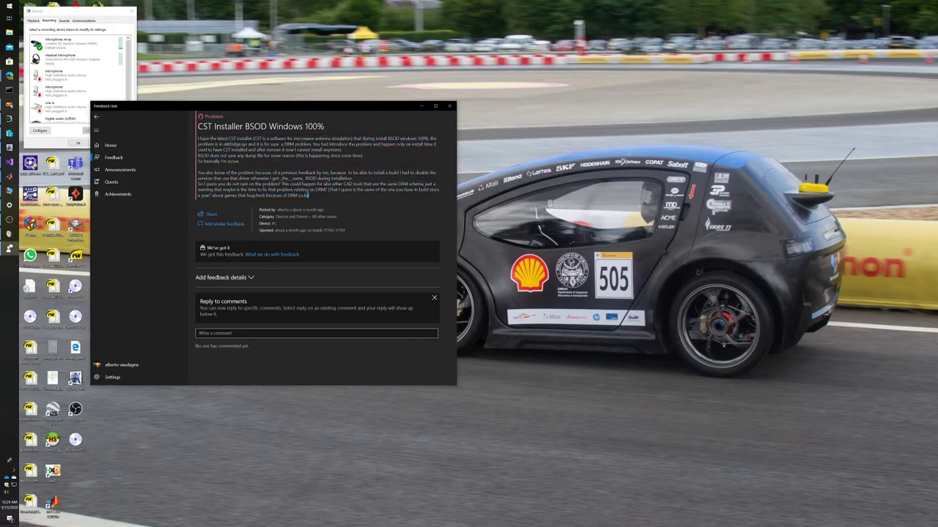
drag(309, 196, 198, 138)
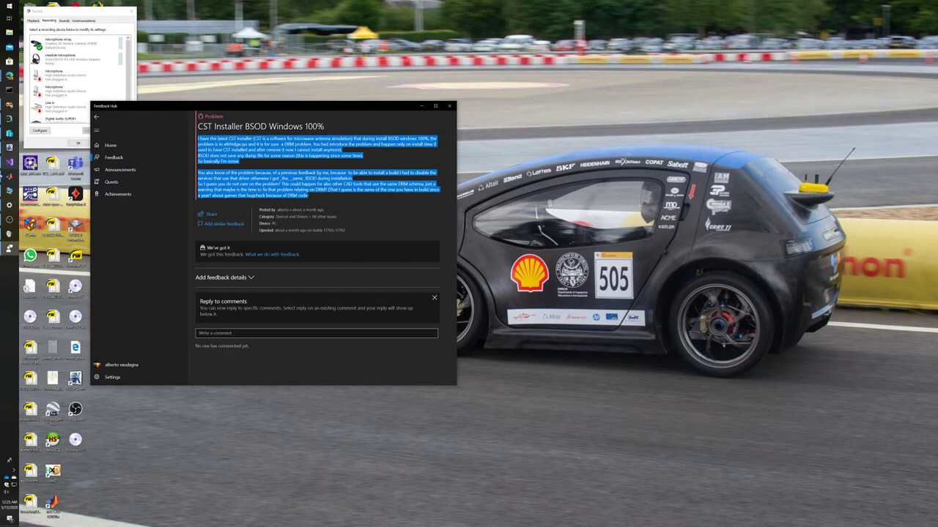
- Switch to the Win10Test virtual machine and paste the DS_SIMULIA_CST_STUDIO_SUITE_2020 archive onto its desktop
click(8, 234)
click(9, 192)
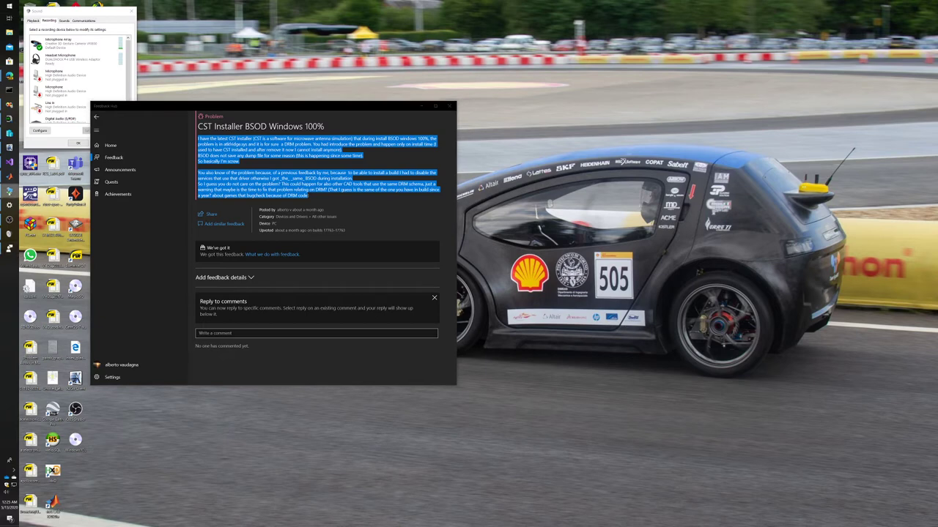
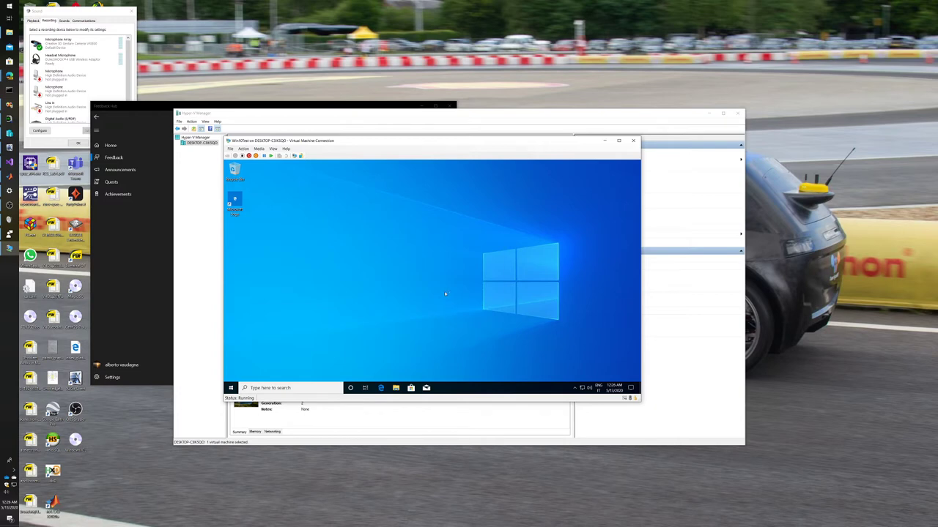
key(ctrl+v)
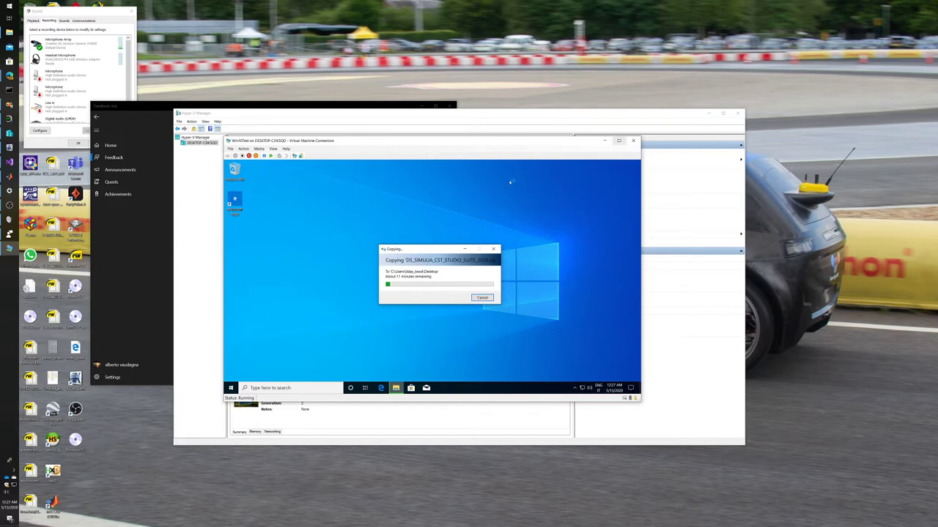
- Move the Win10Test and Hyper-V Manager windows off the main display to uncover the feedback report
drag(404, 140, 937, 152)
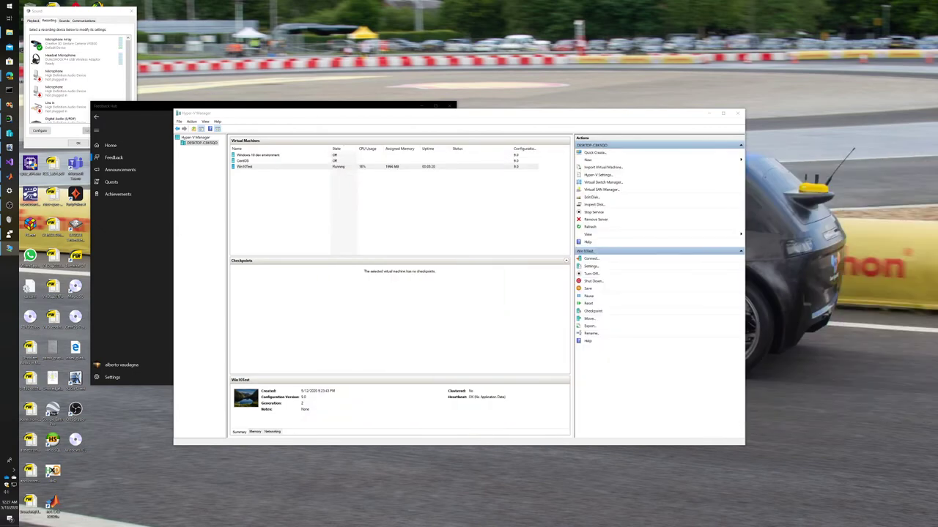
key(alt+Tab)
drag(413, 113, 937, 230)
click(709, 114)
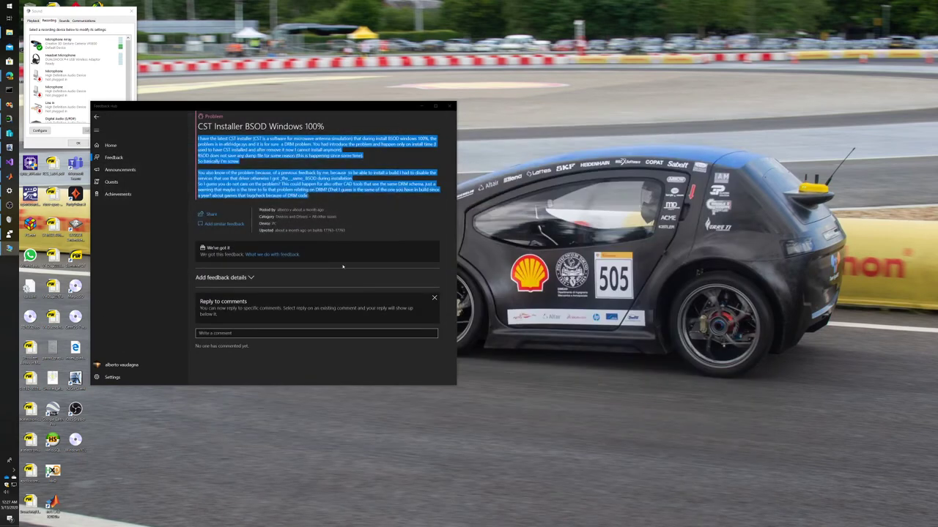
- Look through the tweets on the reporter's own Twitter profile for the posts about the CST Studio crash
mouse_move(10, 76)
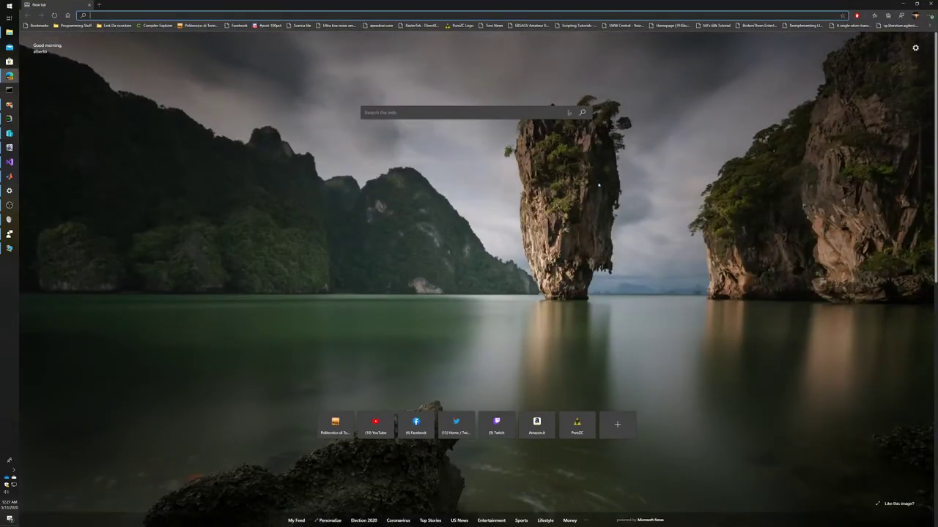
key(alt+F4)
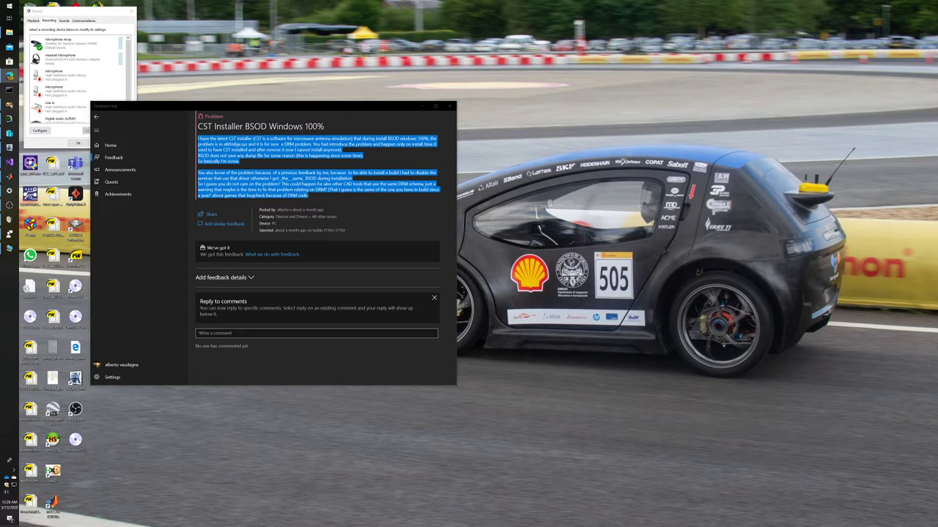
key(alt+Tab)
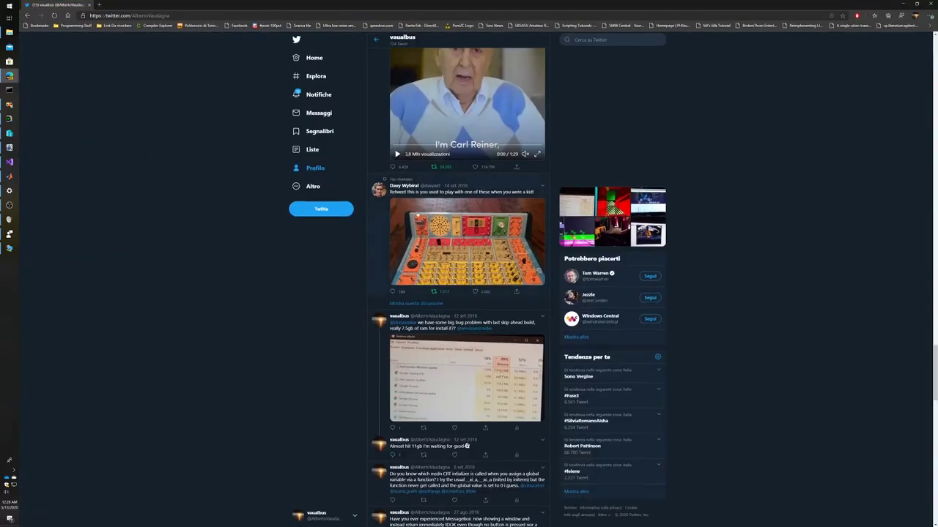
scroll(413, 265, up, 9)
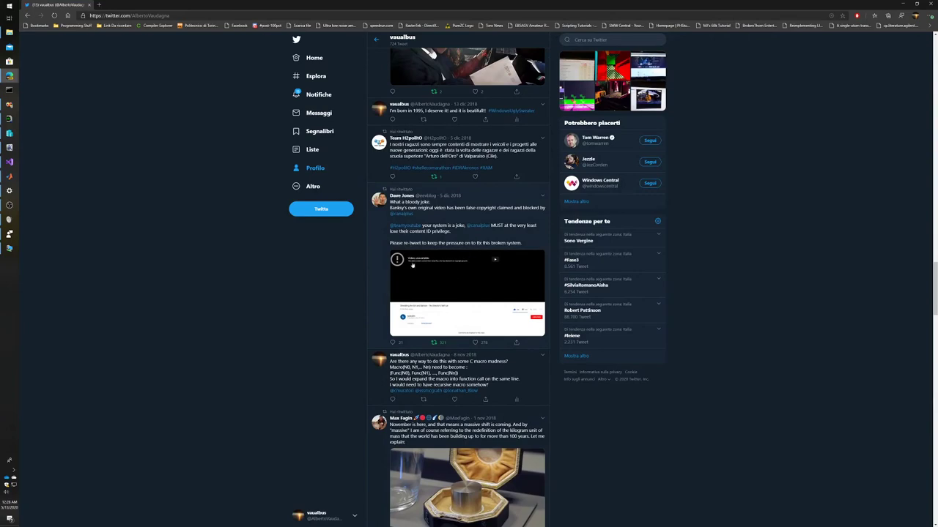
scroll(413, 265, up, 10)
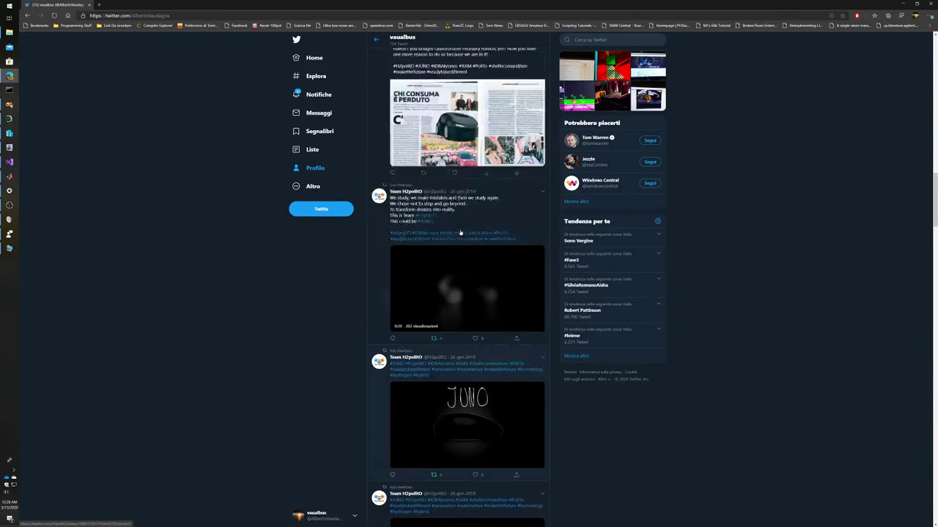
scroll(461, 232, up, 10)
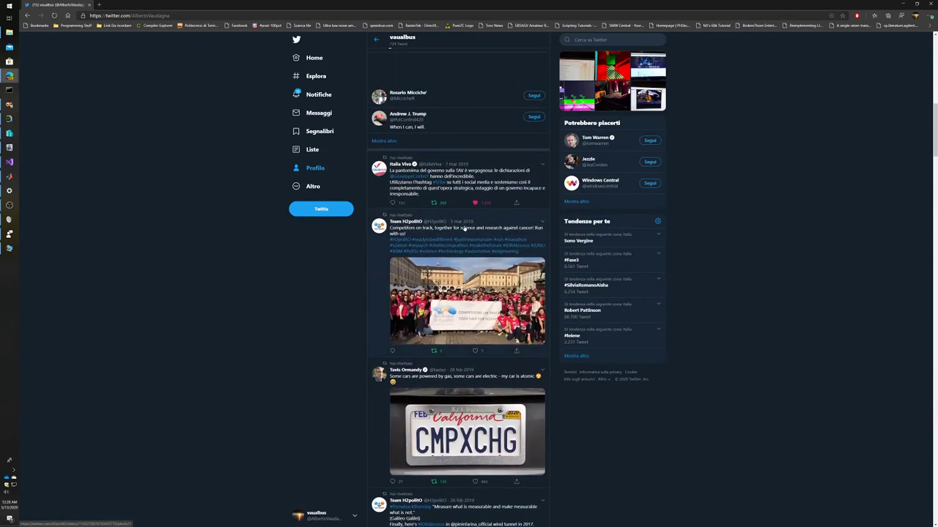
scroll(463, 229, up, 5)
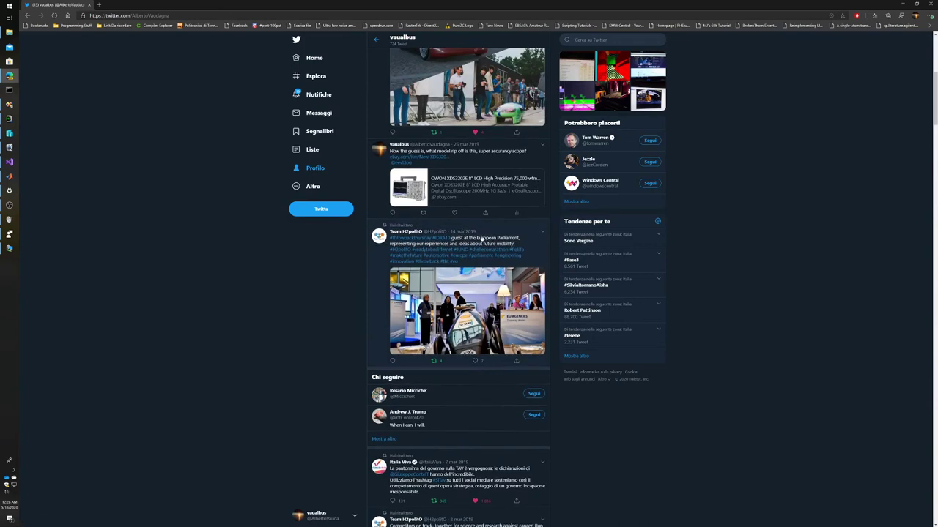
scroll(480, 238, up, 5)
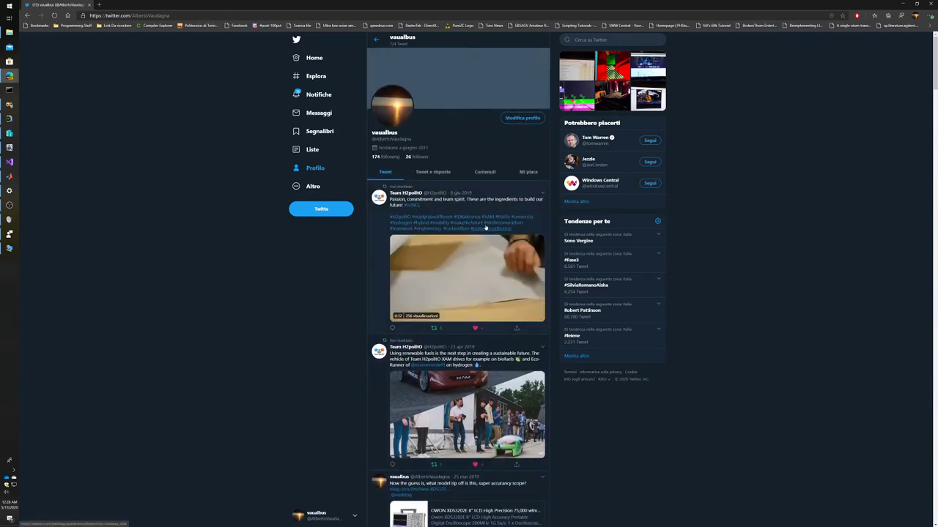
scroll(485, 228, down, 3)
scroll(476, 220, up, 1)
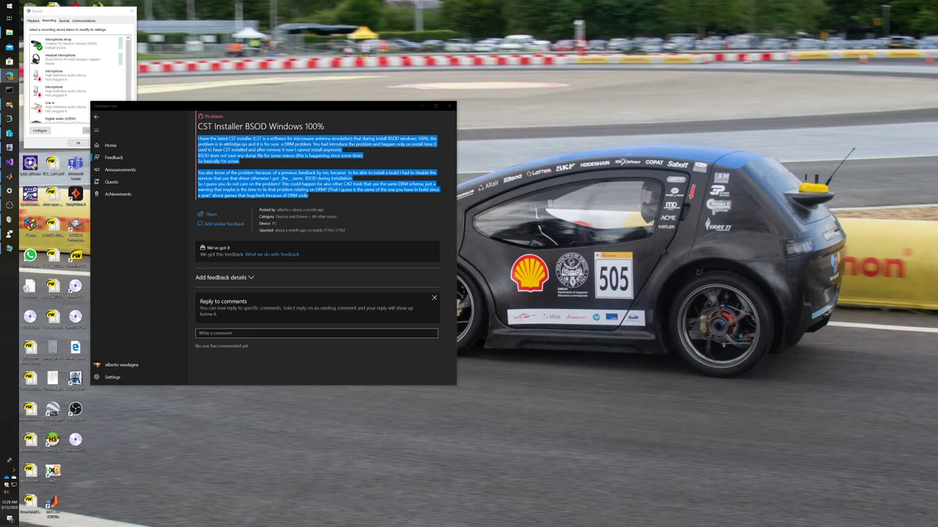
- Highlight the date of the CST Studio crash tweet and check the Windows Insider Program bio on the responder's profile
key(alt+Tab)
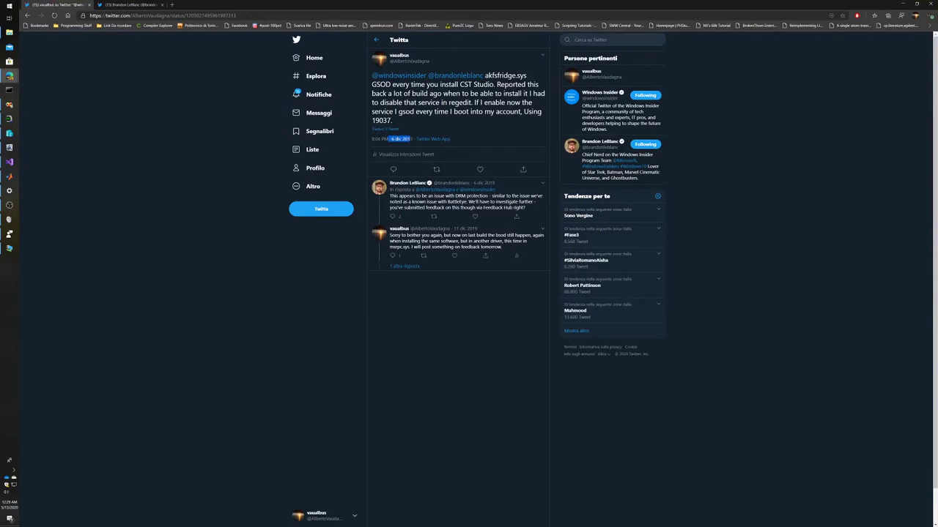
drag(412, 139, 391, 138)
click(132, 4)
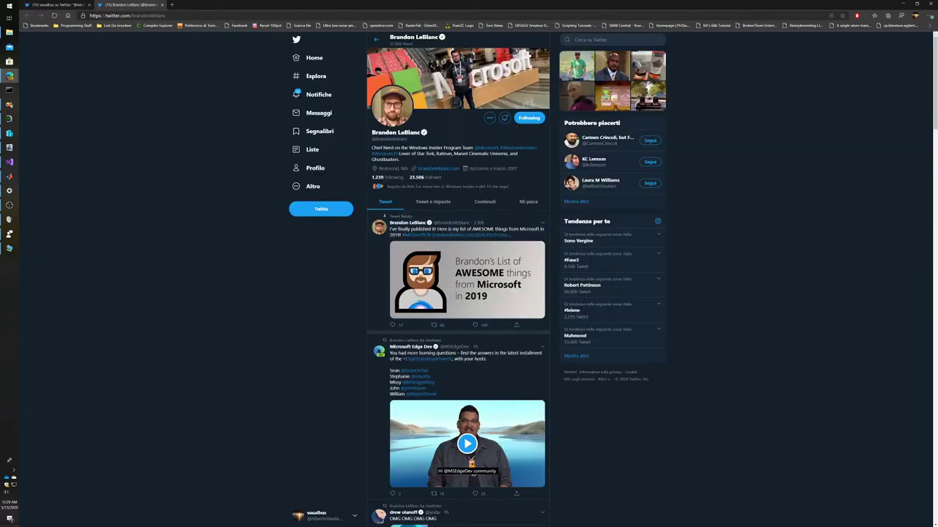
triple_click(368, 145)
click(59, 4)
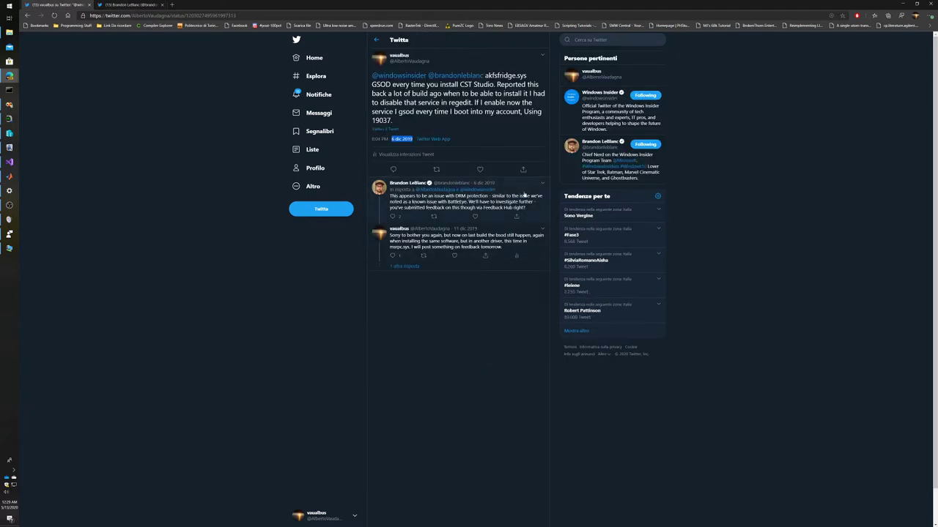
- Expand the remaining reply in the crash tweet's thread, then move the browser off the main display
mouse_move(473, 190)
click(404, 267)
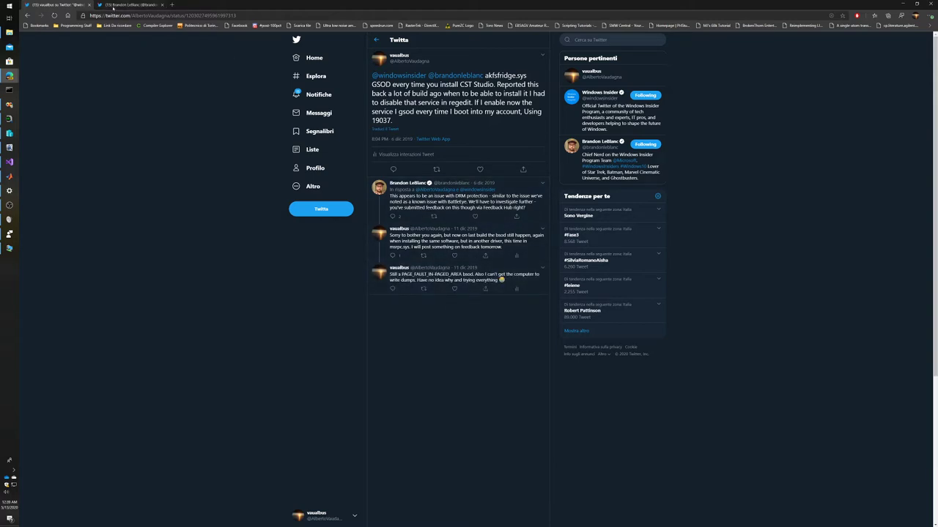
drag(76, 10, 937, 164)
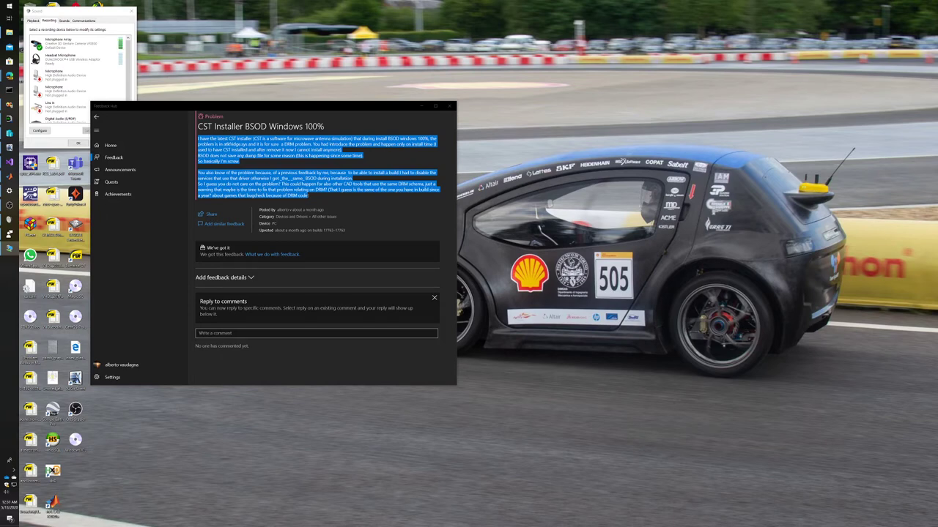
- Bring the Win10Test window back and extract the DS_SIMULIA_CST_STUDIO_SUITE_2020 folder from its archive onto the virtual machine's desktop
key(alt+Tab)
drag(547, 108, 317, 140)
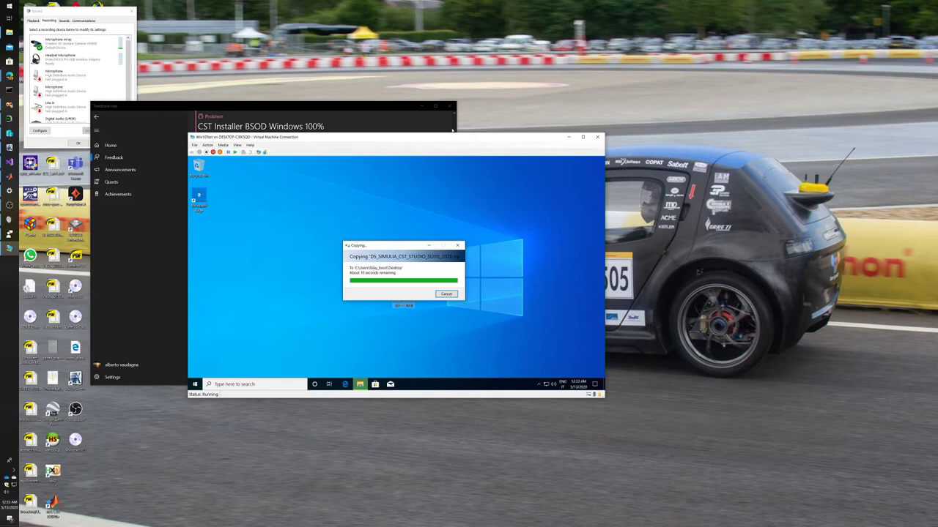
drag(444, 144, 462, 132)
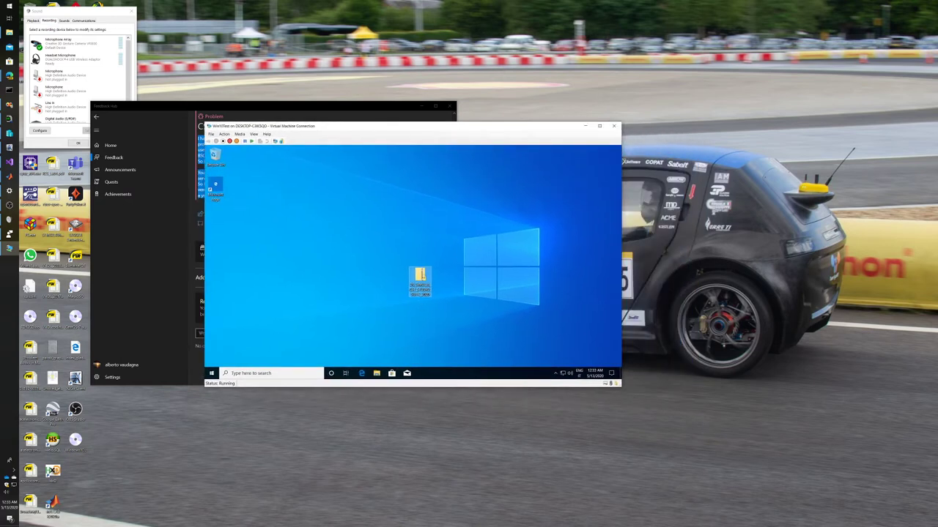
right_click(419, 278)
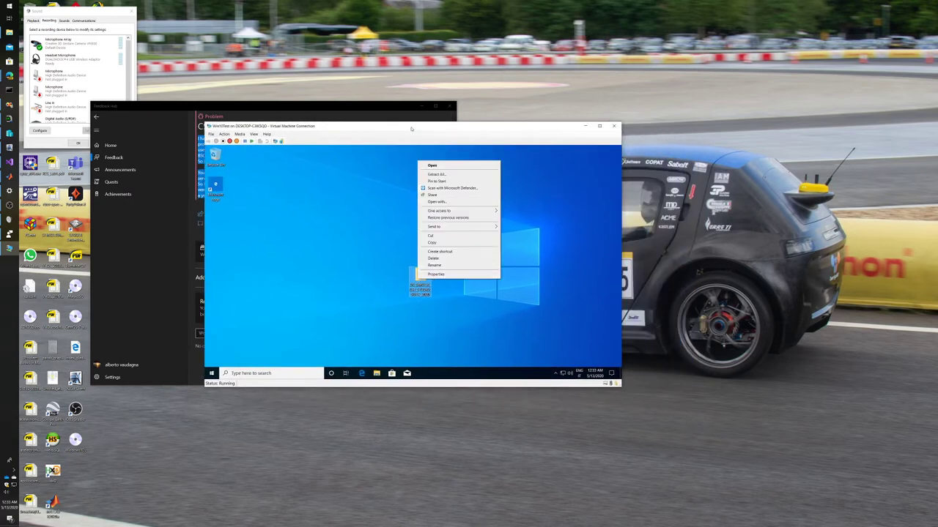
drag(411, 129, 937, 88)
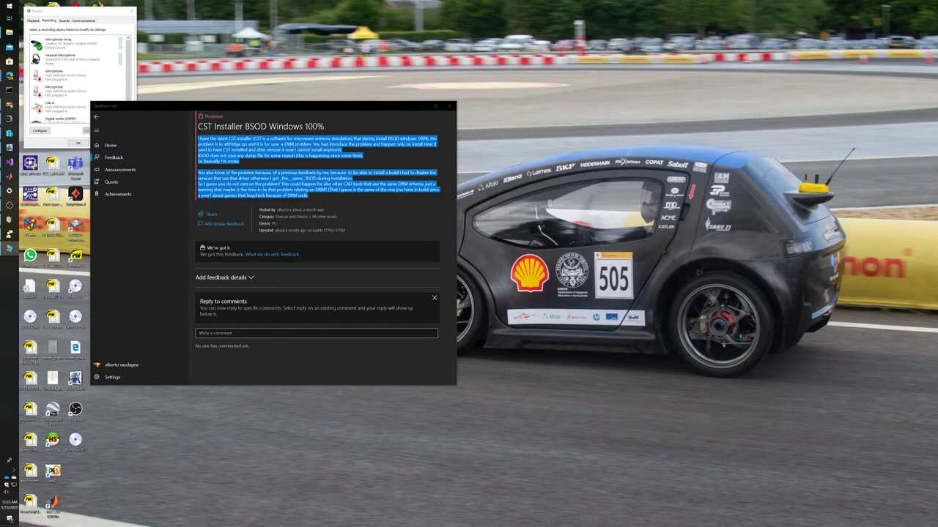
drag(937, 87, 664, 153)
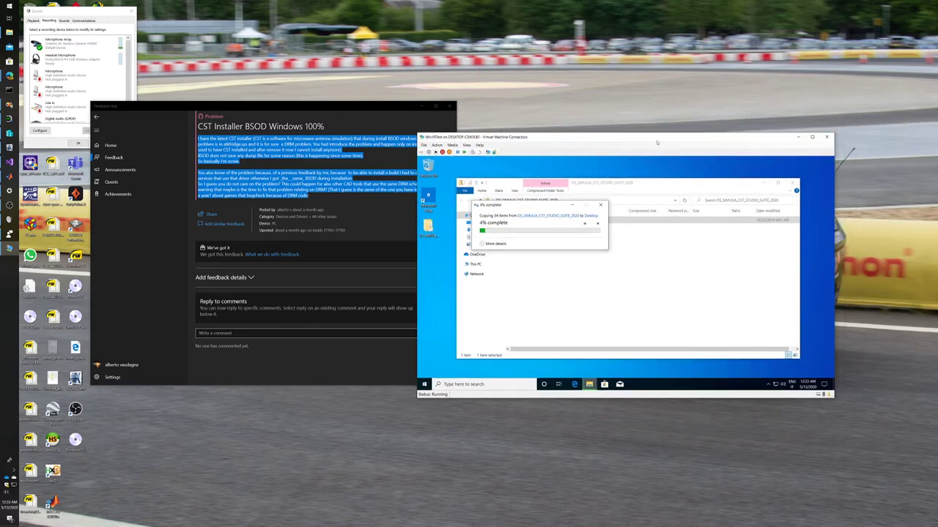
- Clear the main display by moving the Win10Test window away and closing the Sound dialog
click(798, 137)
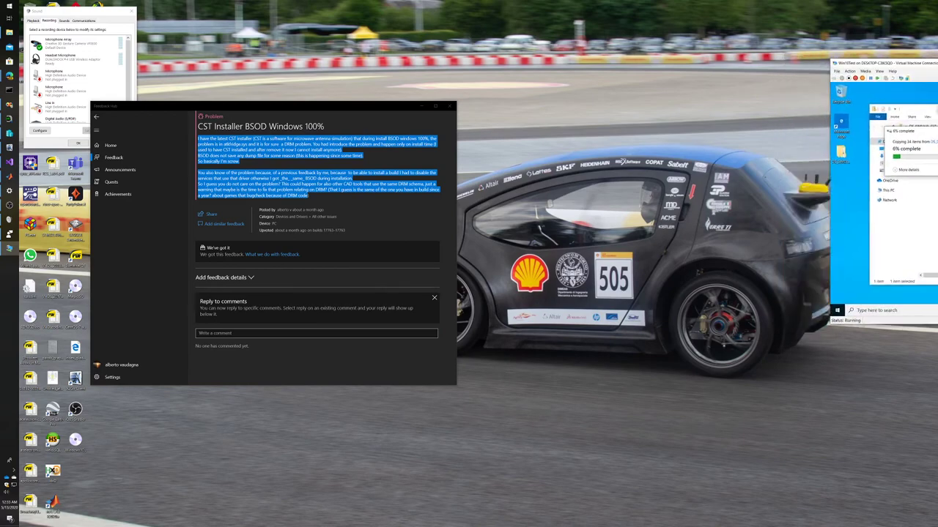
drag(934, 96, 542, 175)
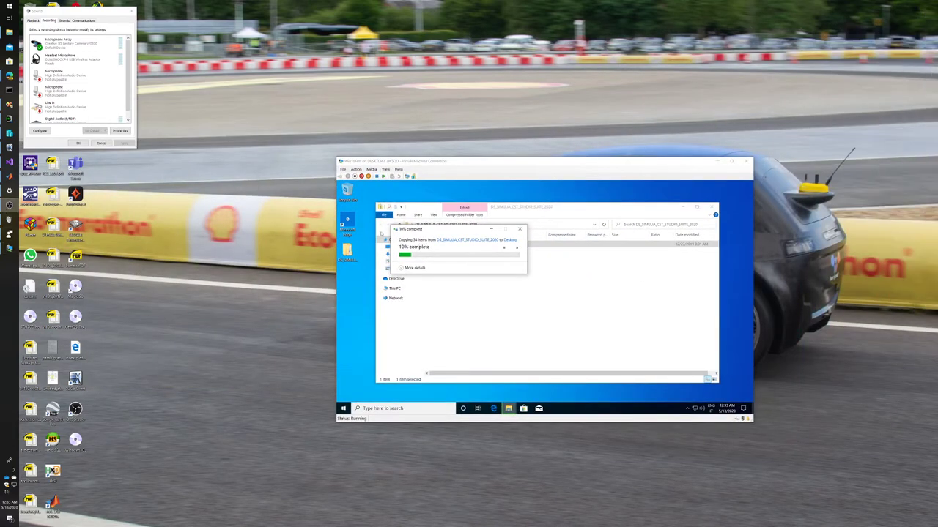
drag(470, 156, 937, 156)
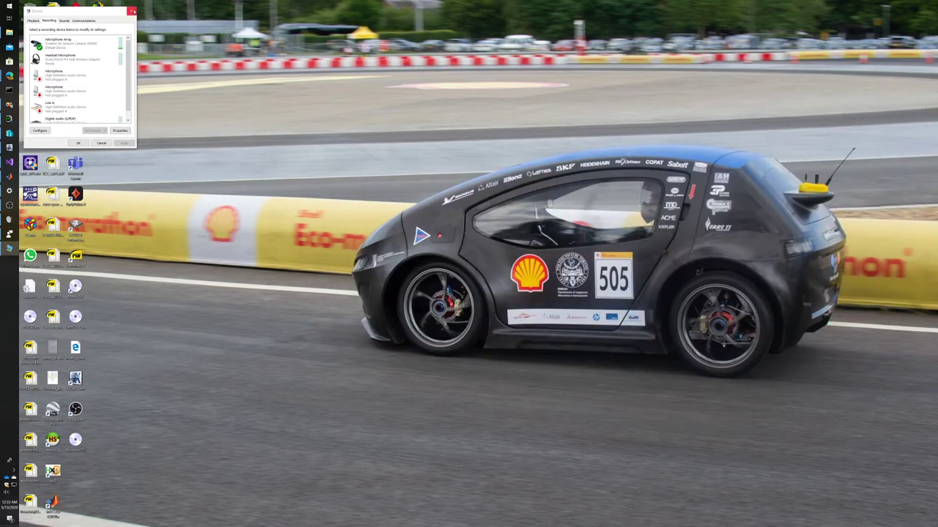
click(132, 11)
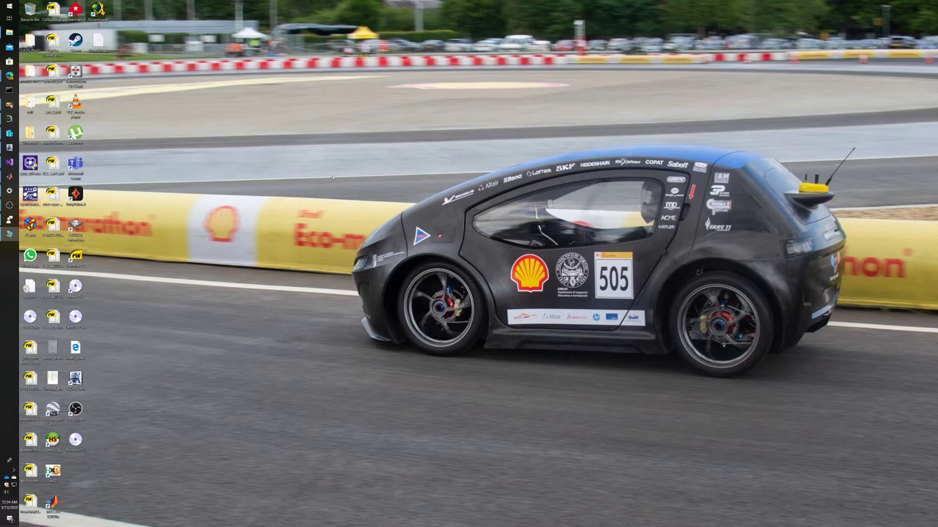
- Return the Win10Test window to the main display and maximize it to show the extracted DS_SIMULIA_CST_STUDIO_SUITE_2020 folder
drag(302, 99, 851, 411)
drag(908, 109, 351, 368)
drag(701, 142, 535, 1)
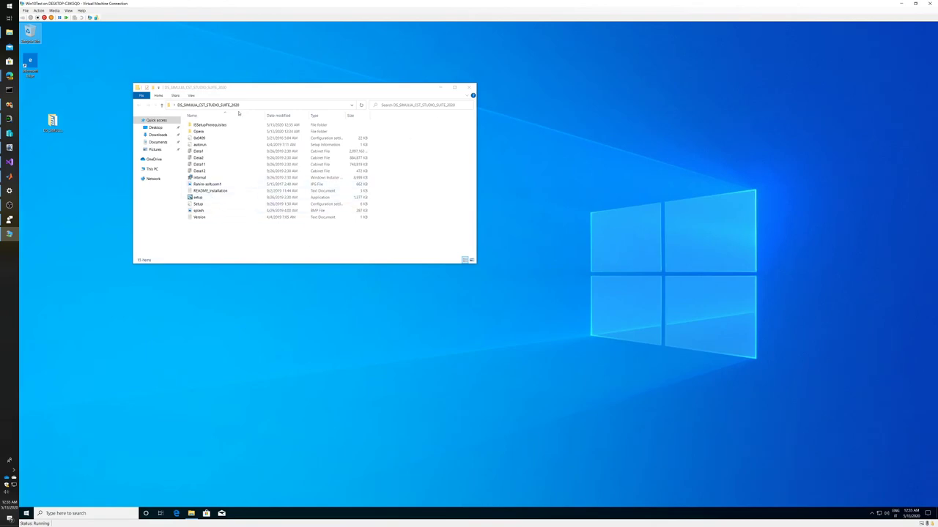
- Launch the CST Studio Suite 2020 setup and accept its default destination folder
double_click(210, 197)
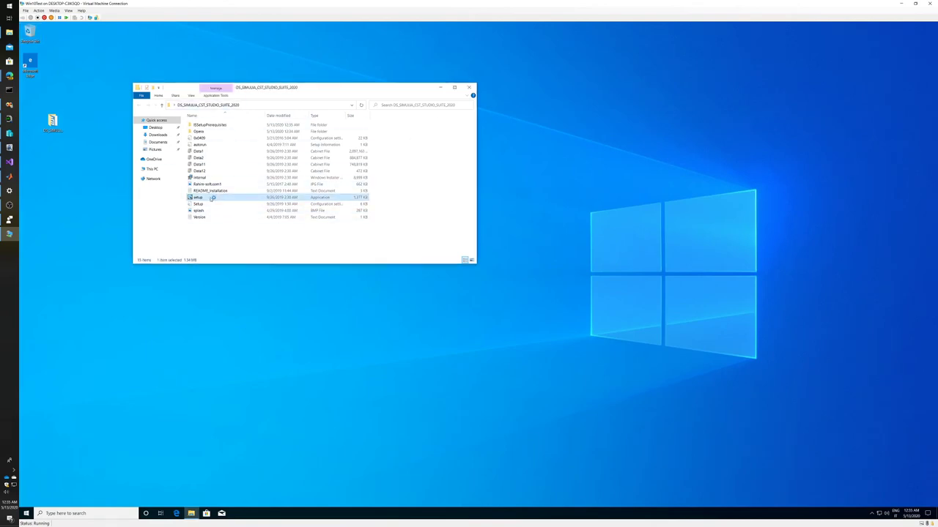
click(434, 304)
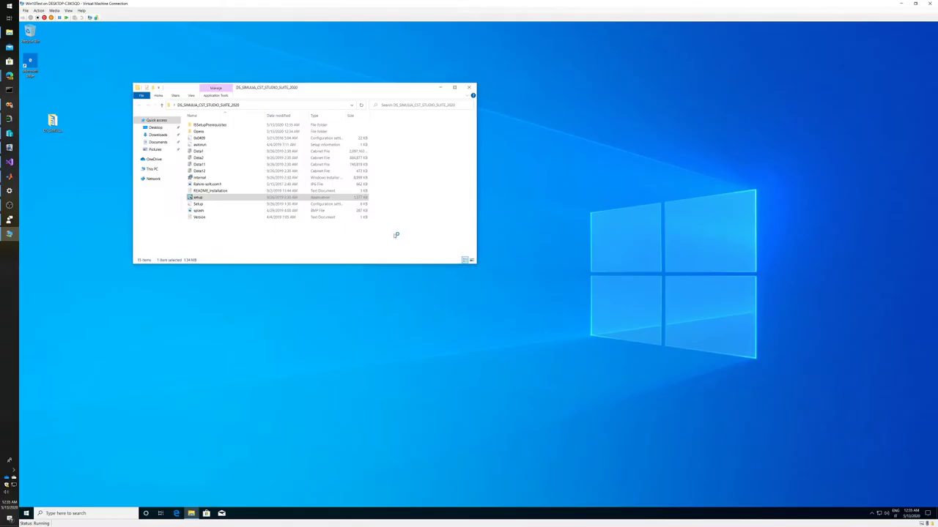
click(505, 315)
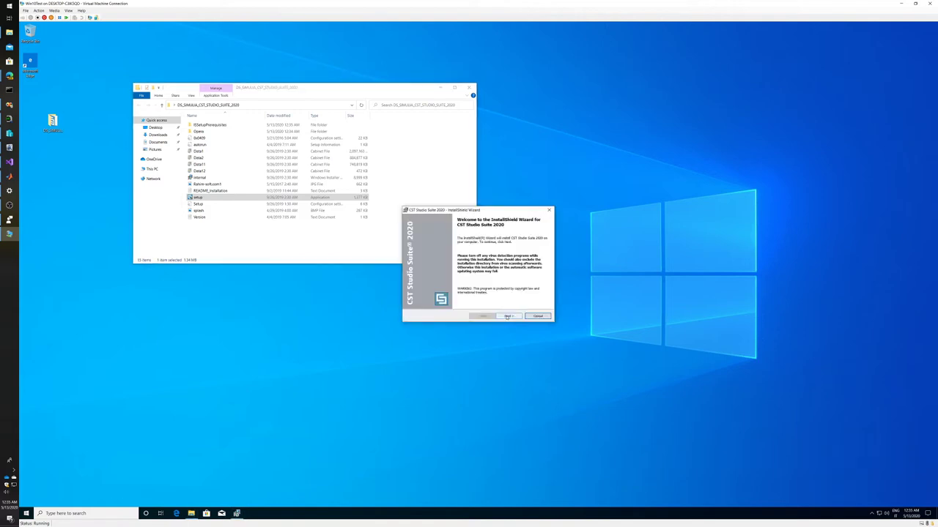
click(507, 317)
click(508, 315)
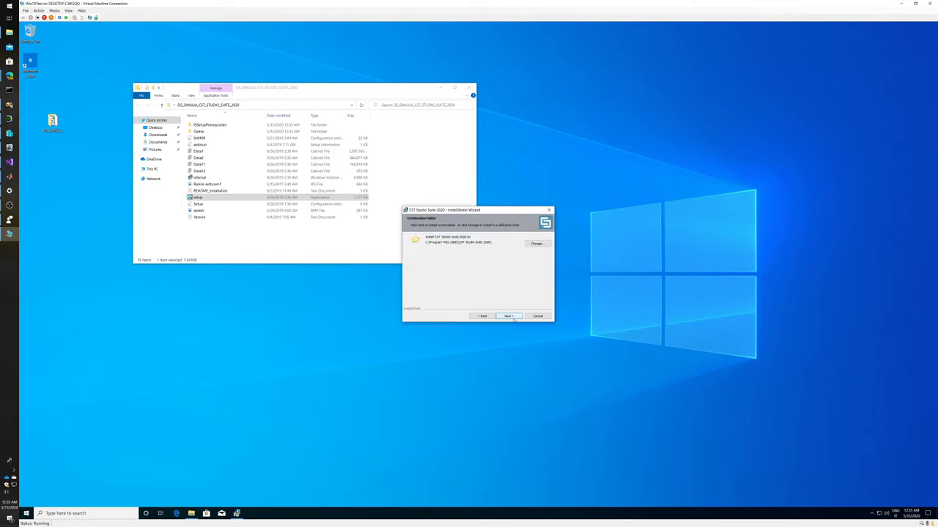
click(509, 316)
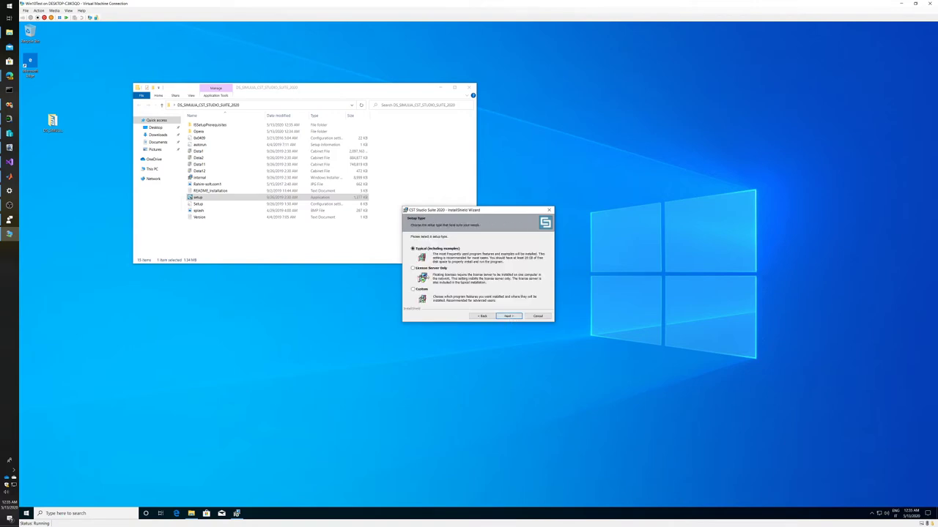
- Choose the Custom setup type, keep the default feature selection, and start the installation
click(508, 315)
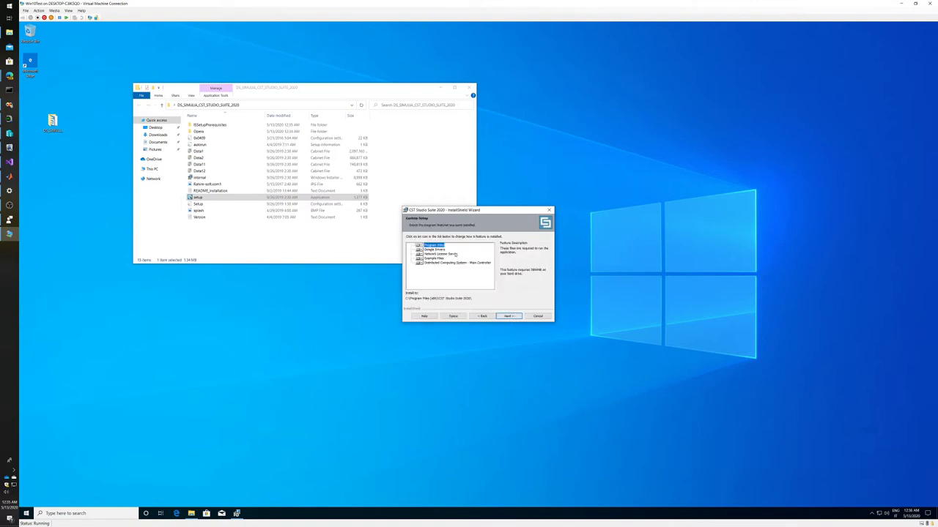
click(508, 316)
click(509, 316)
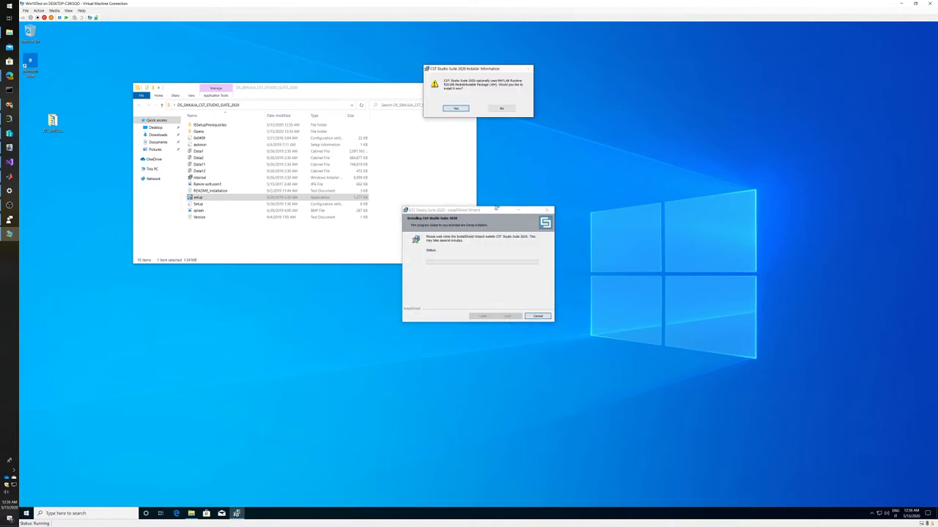
- Agree to install the optional MATLAB Runtime redistributable package and move its extraction progress window clear of the installer
drag(455, 70, 609, 215)
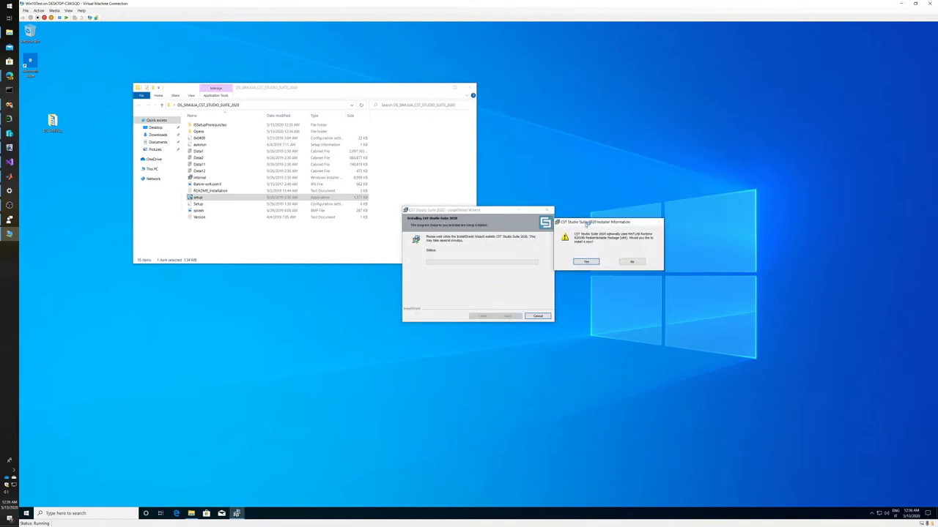
click(589, 263)
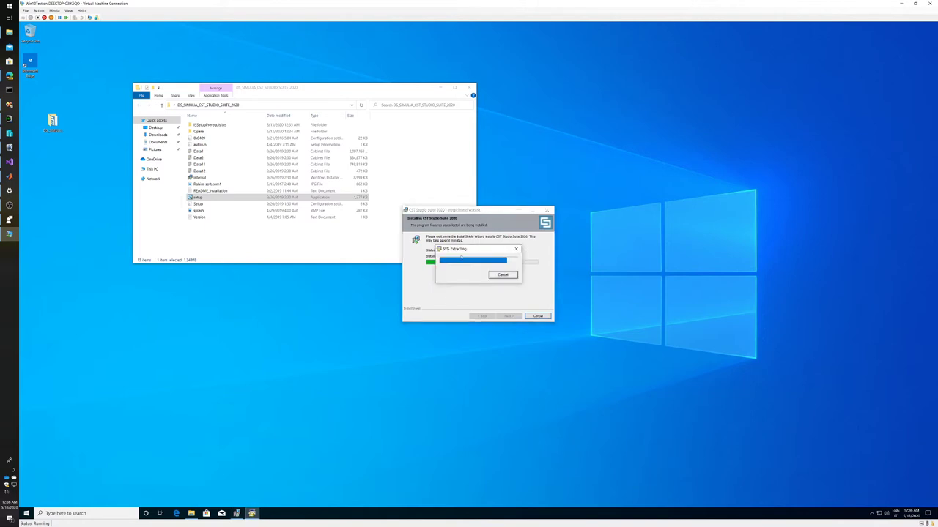
drag(464, 251, 460, 164)
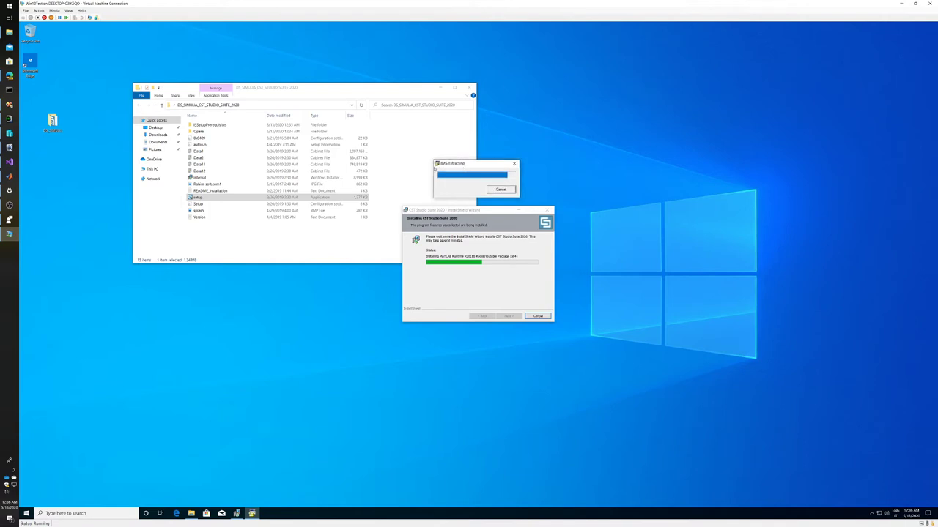
- Browse the virtual machine's Local Disk (C:) to the user profile folder under Users, and close File Explorer
click(152, 169)
click(152, 168)
click(220, 188)
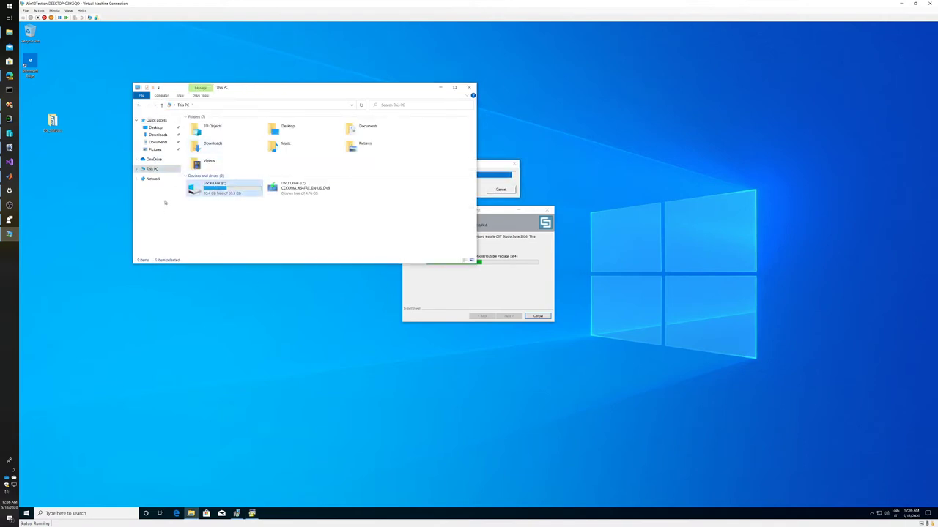
double_click(213, 192)
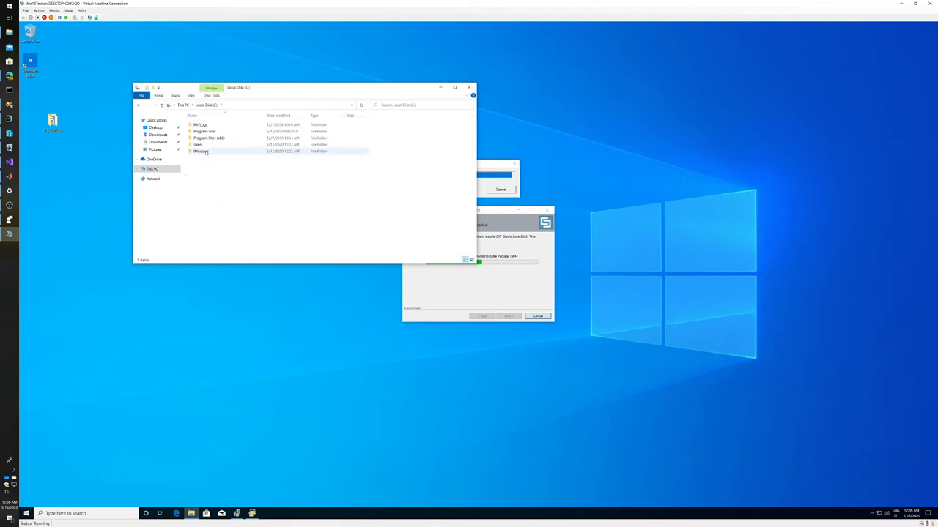
double_click(206, 146)
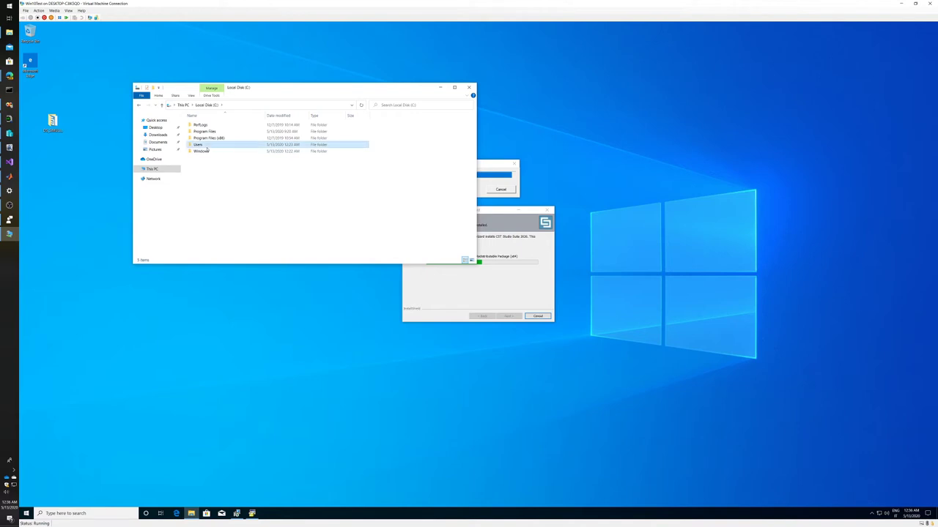
double_click(209, 126)
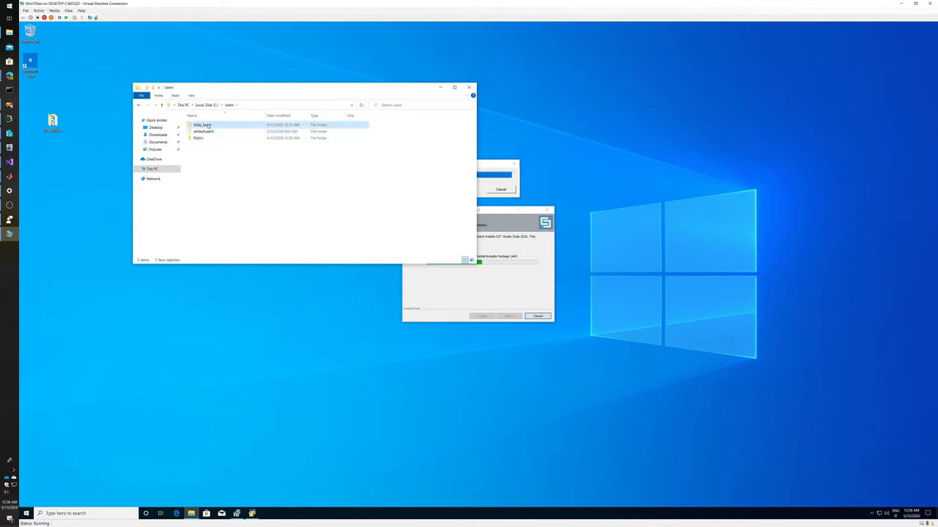
click(469, 87)
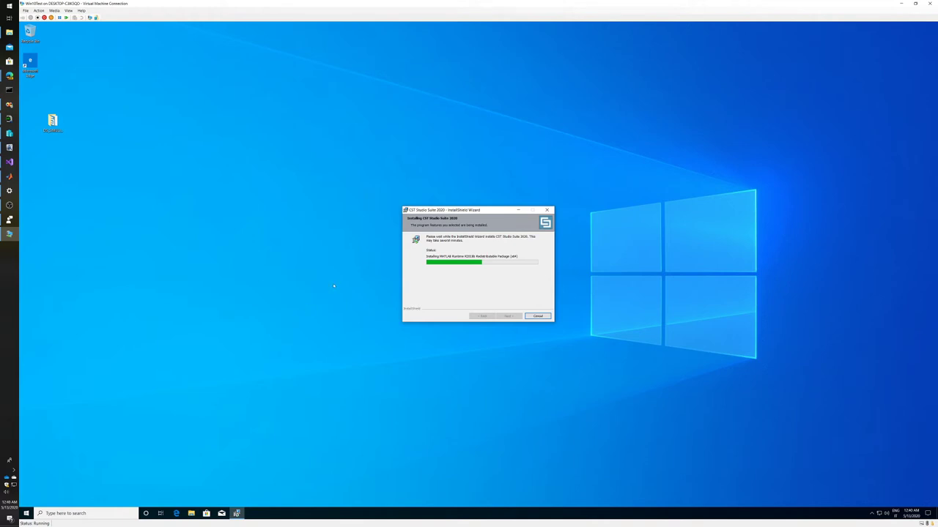
click(101, 514)
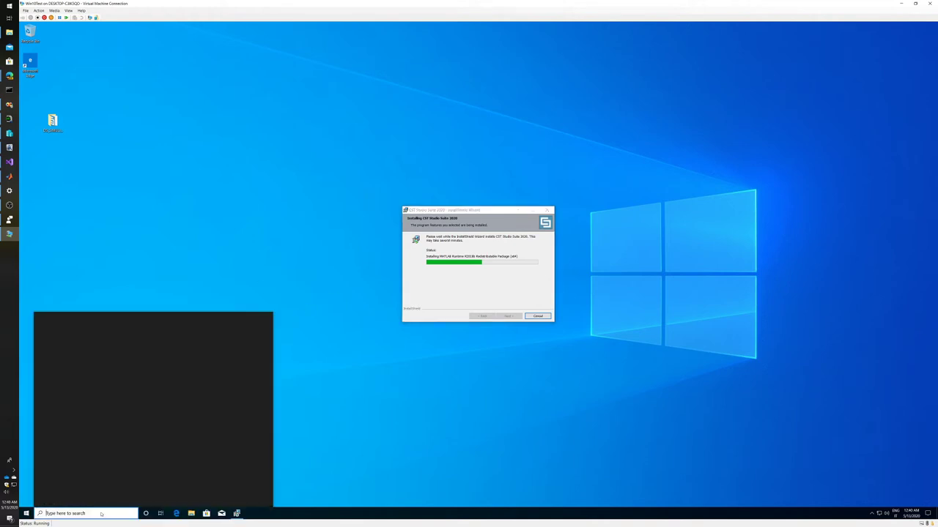
text(edge)
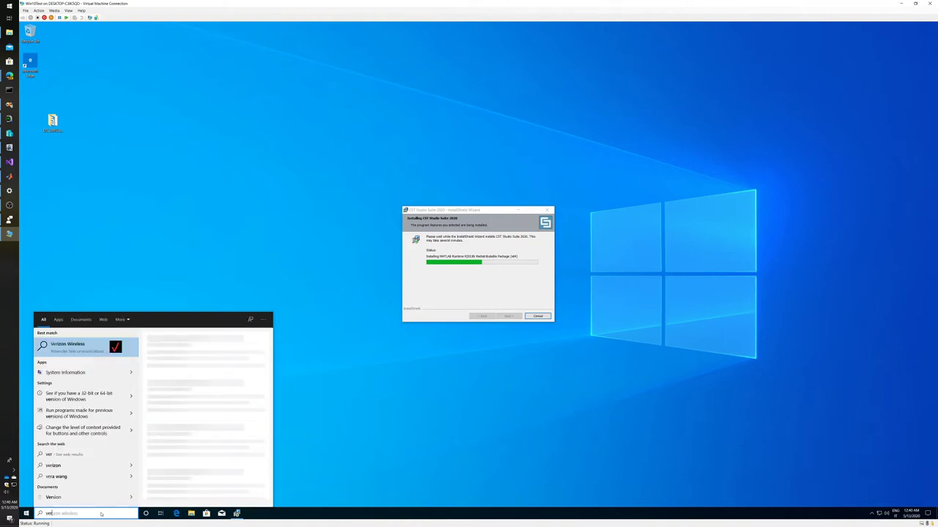
key(Return)
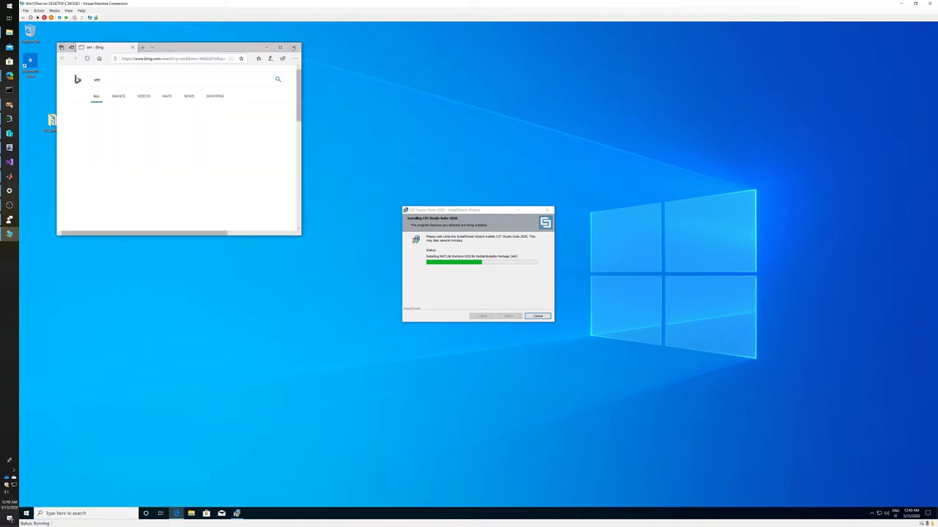
click(293, 47)
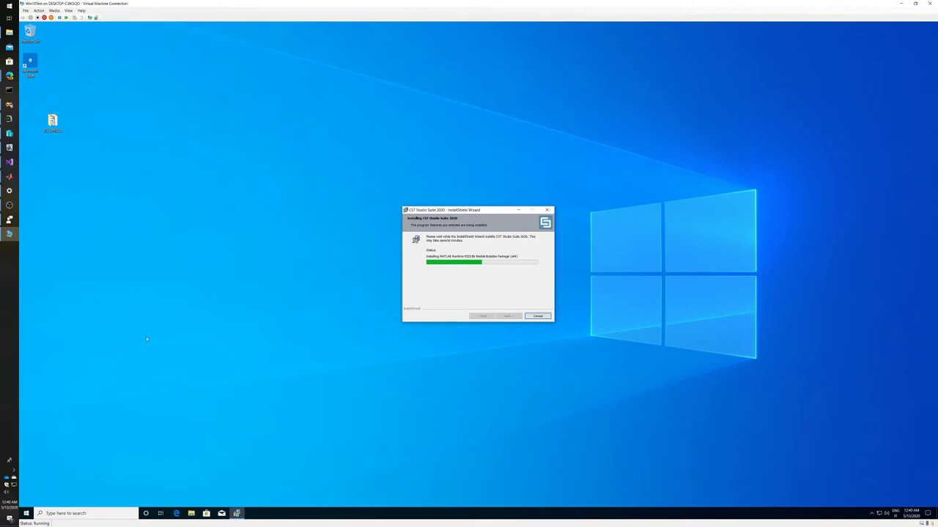
- Run winver in the virtual machine to check the Windows version and build, and close the About Windows dialog
click(58, 513)
text(win)
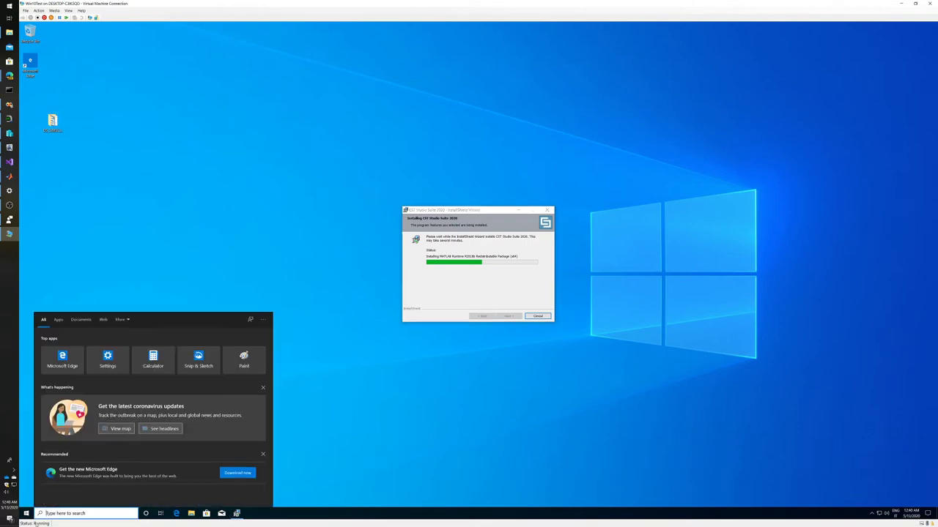
text(ver)
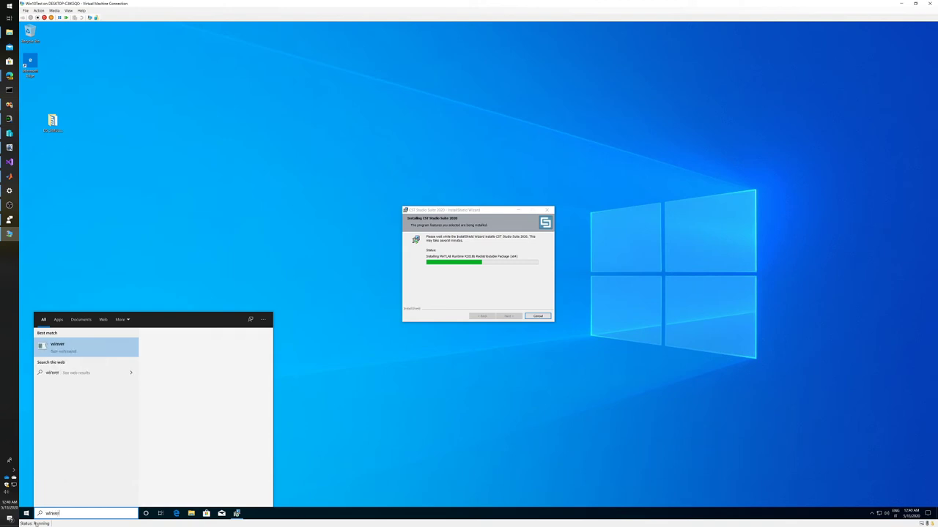
key(Return)
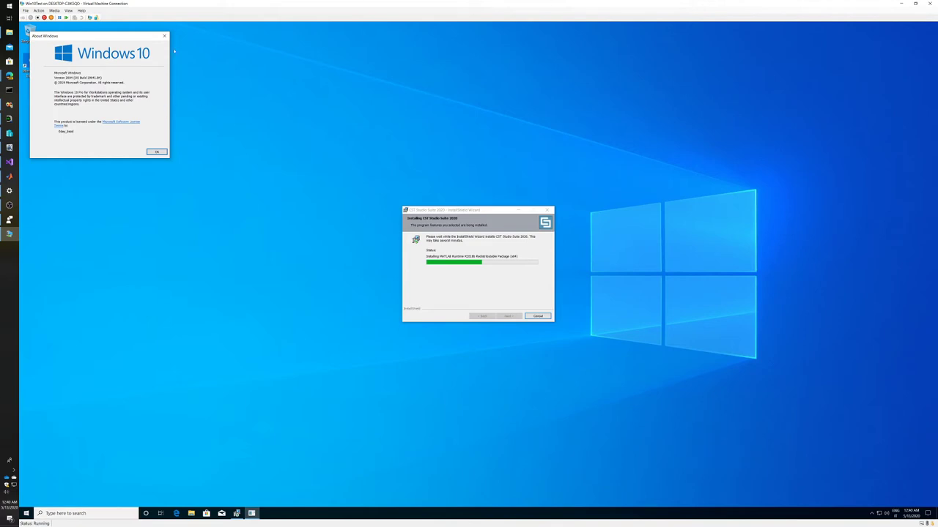
click(165, 35)
key(super+Down)
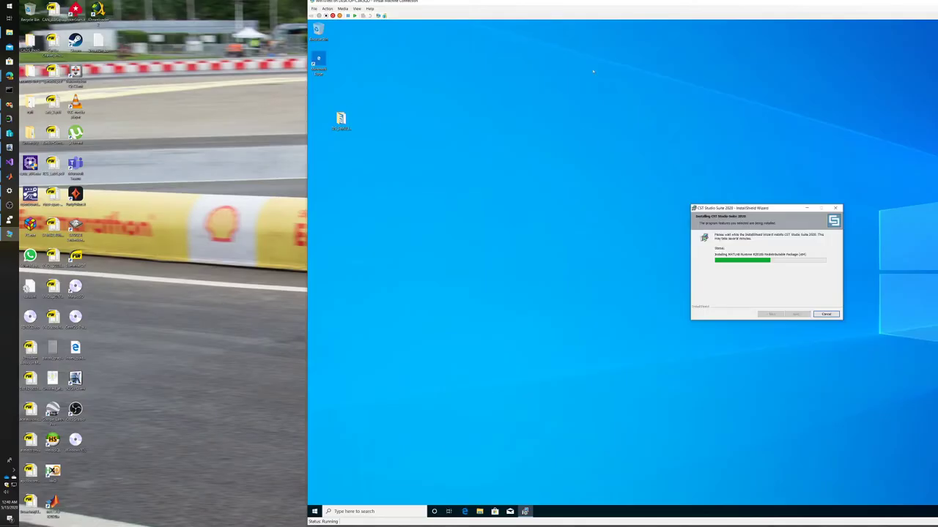
key(super+Up)
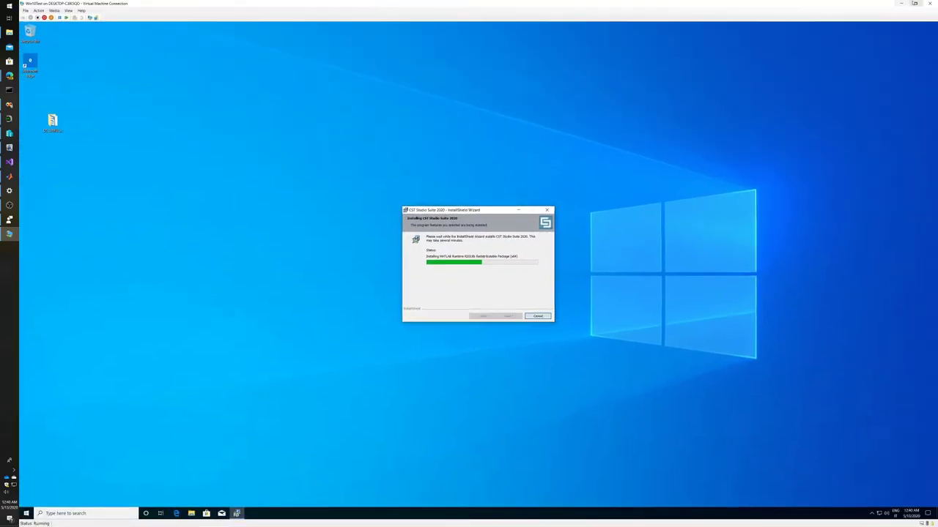
click(913, 4)
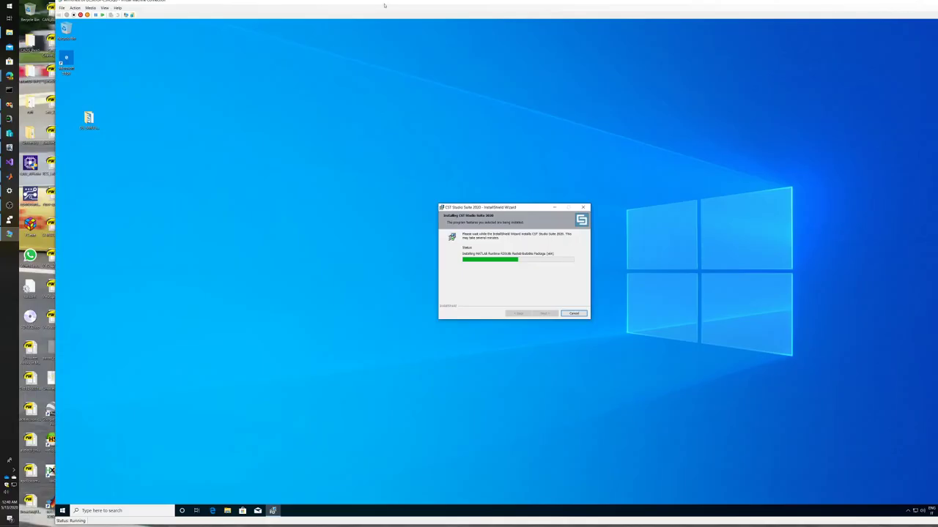
key(super+Up)
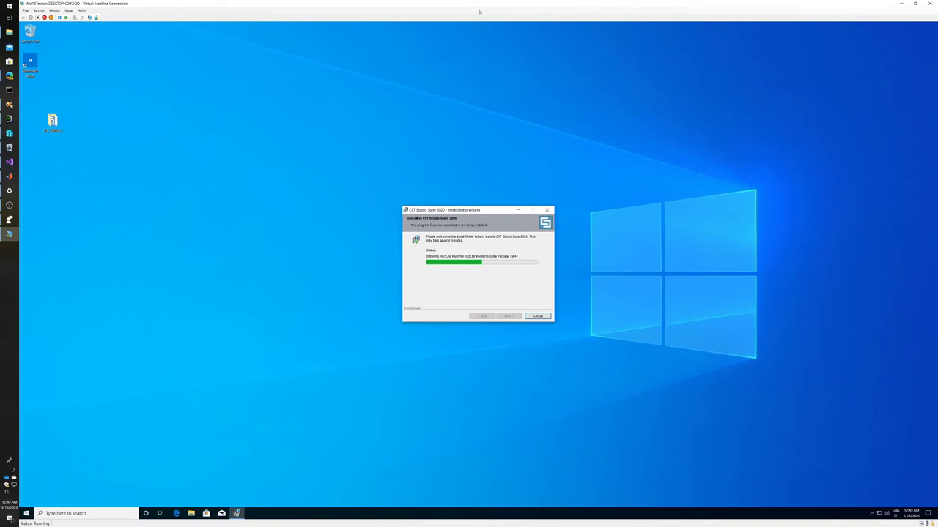
- Switch the Win10Test session to full-screen mode and shift the installer window slightly up and to the right
click(68, 10)
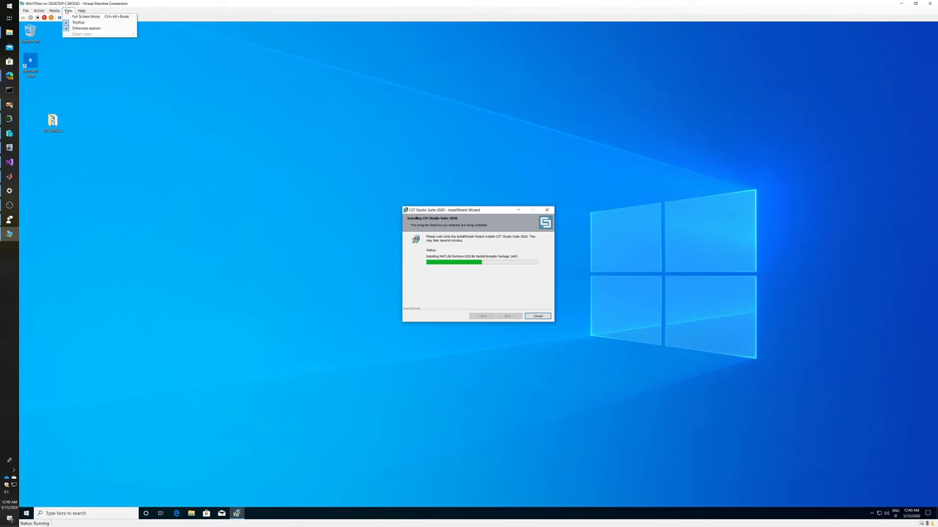
click(86, 17)
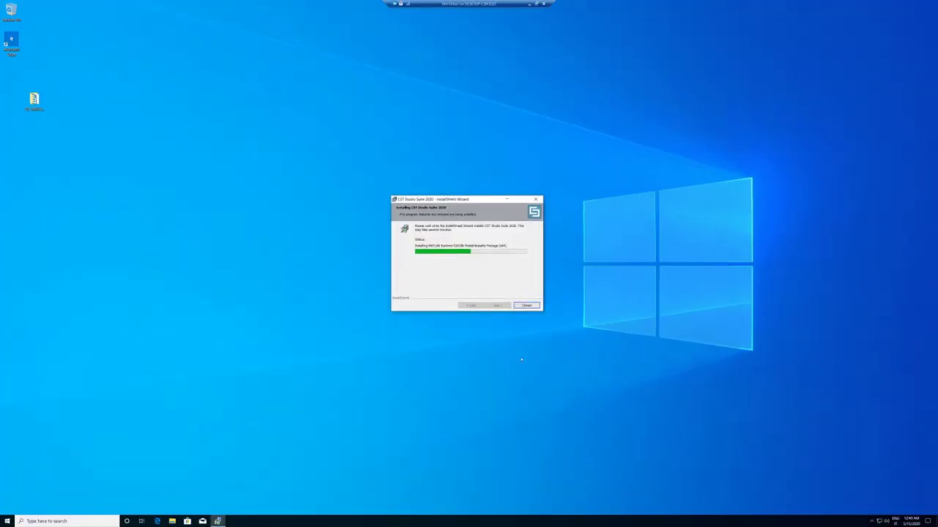
drag(437, 202, 477, 185)
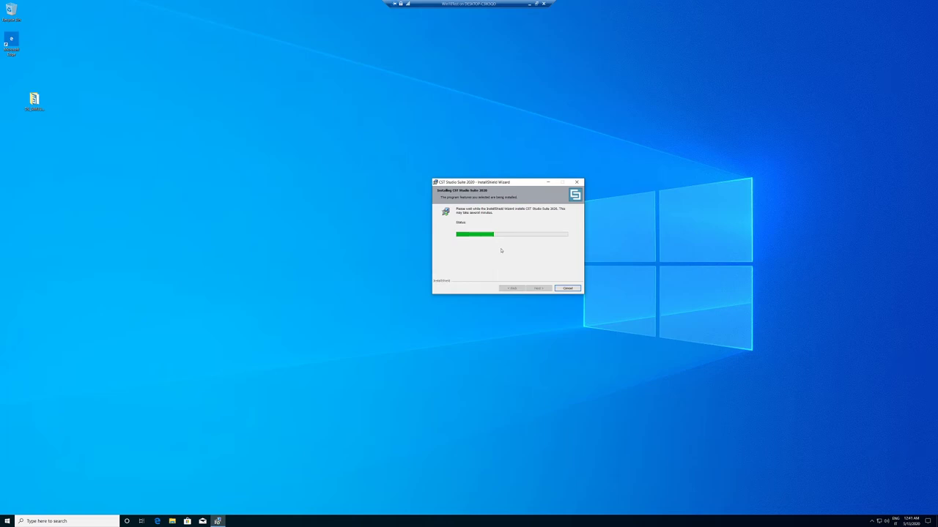
- Take the Win10Test session out of full-screen mode to reach the host's taskbar
key(super)
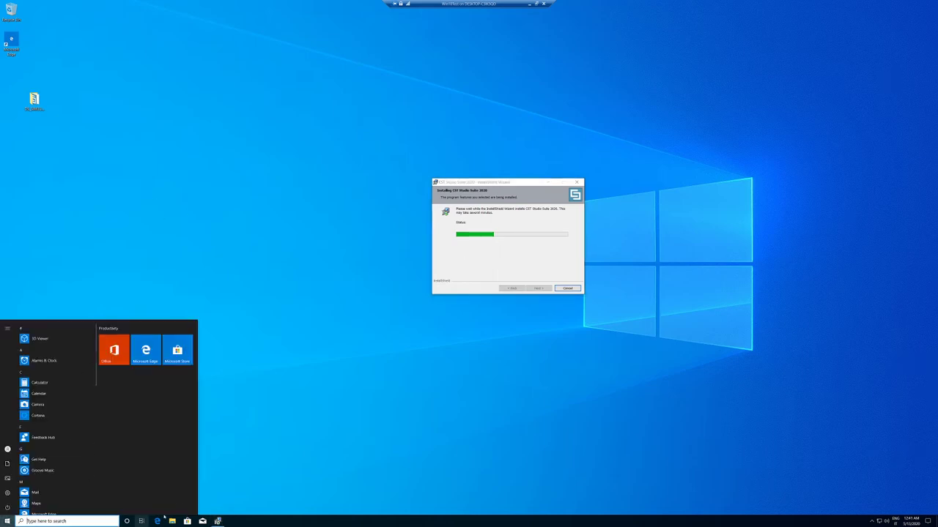
key(ctrl+alt+Break)
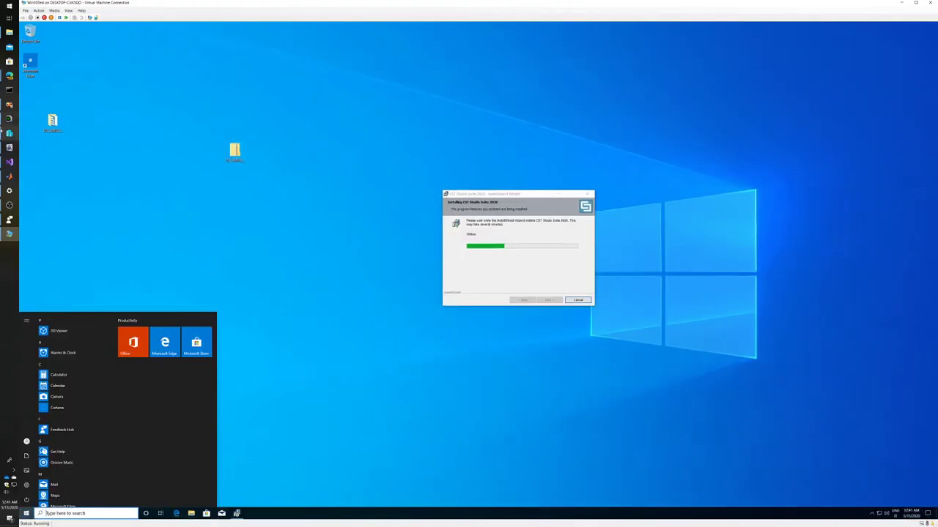
click(9, 205)
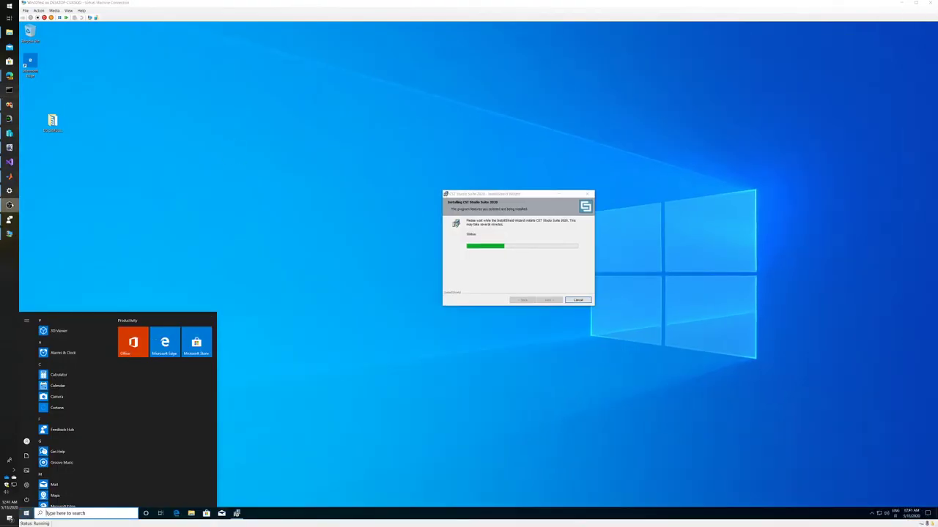
click(320, 161)
key(ctrl+alt+Break)
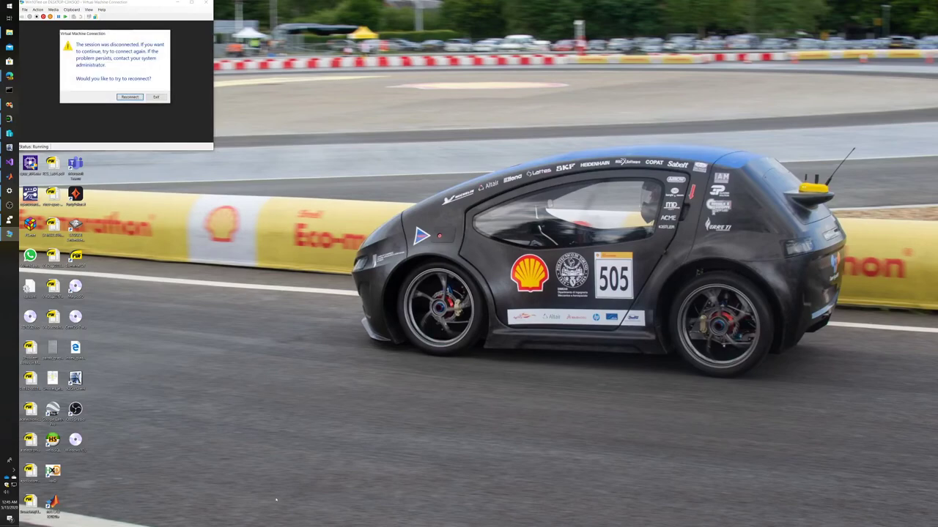
- Exit the disconnected Win10Test session without reconnecting and bring up Hyper-V Manager to check the machine
click(155, 97)
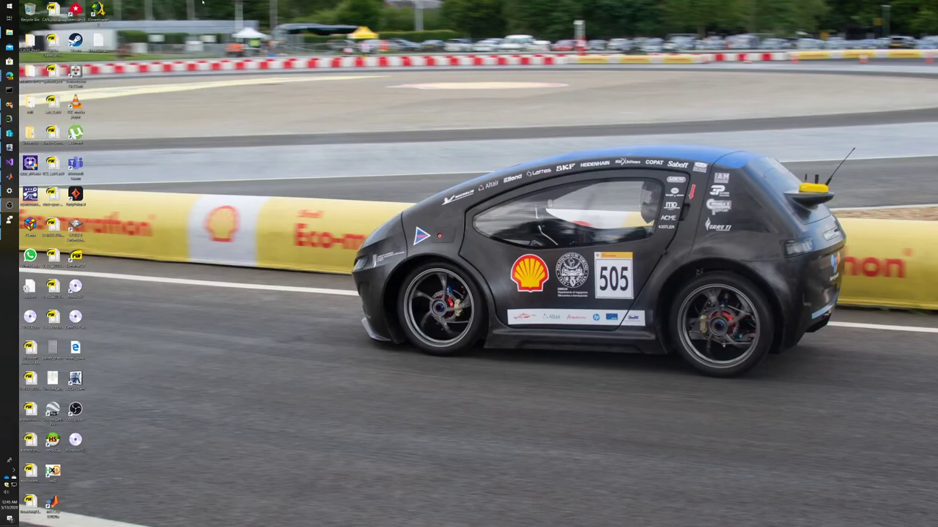
click(8, 169)
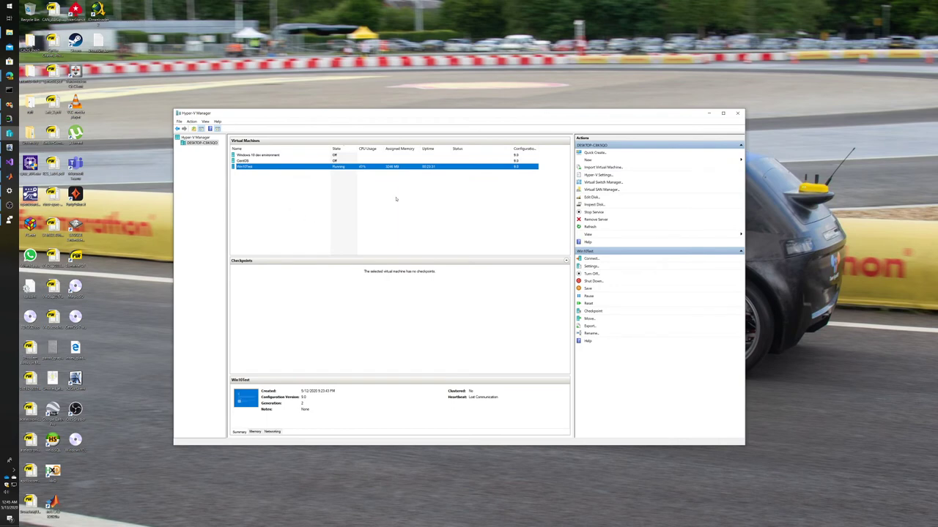
- Connect to the running Win10Test virtual machine from Hyper-V Manager and switch its session to full-screen mode
double_click(396, 167)
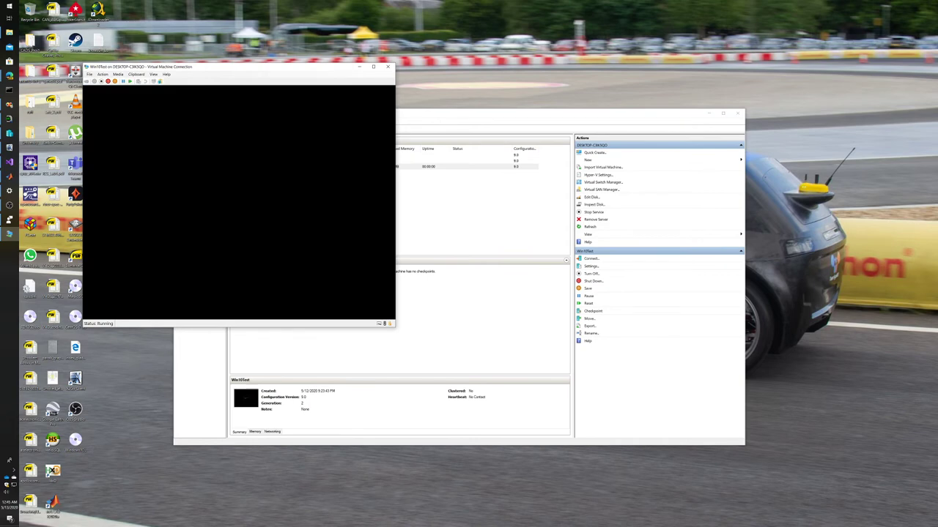
drag(451, 236, 316, 140)
double_click(361, 167)
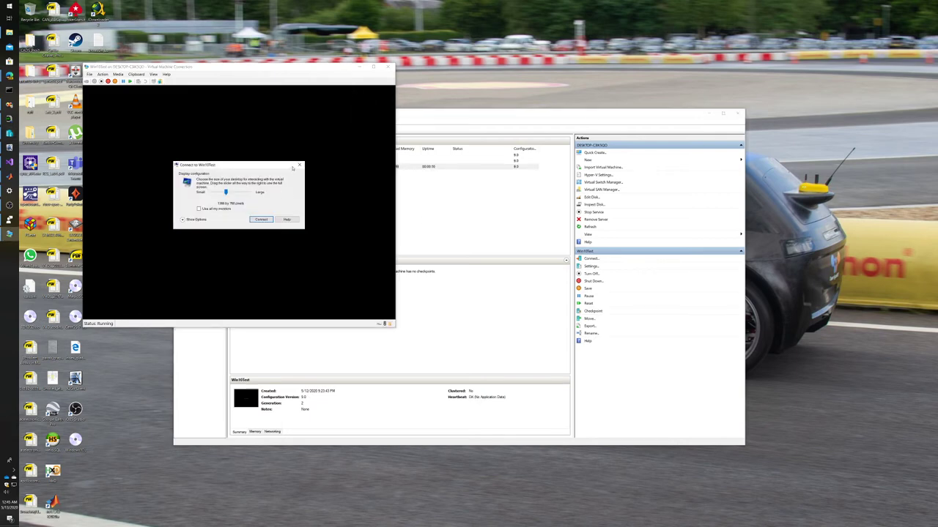
click(262, 220)
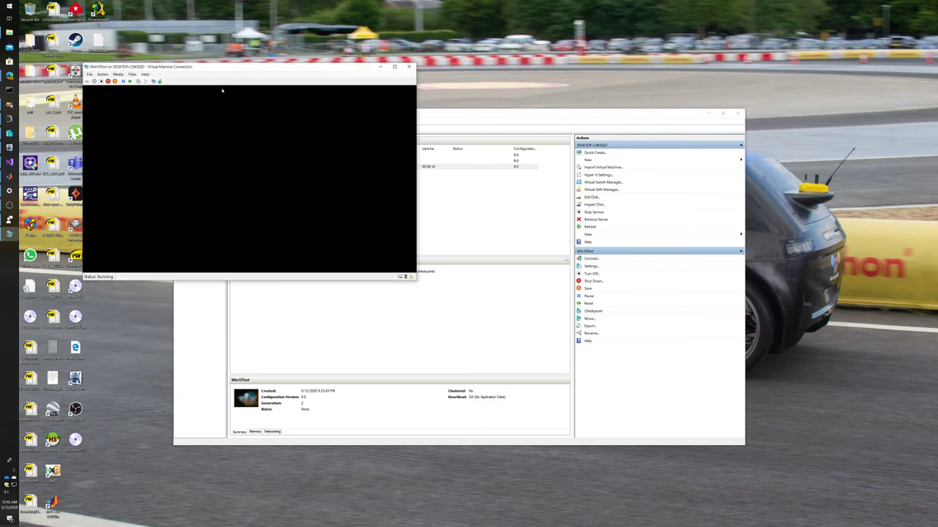
click(246, 196)
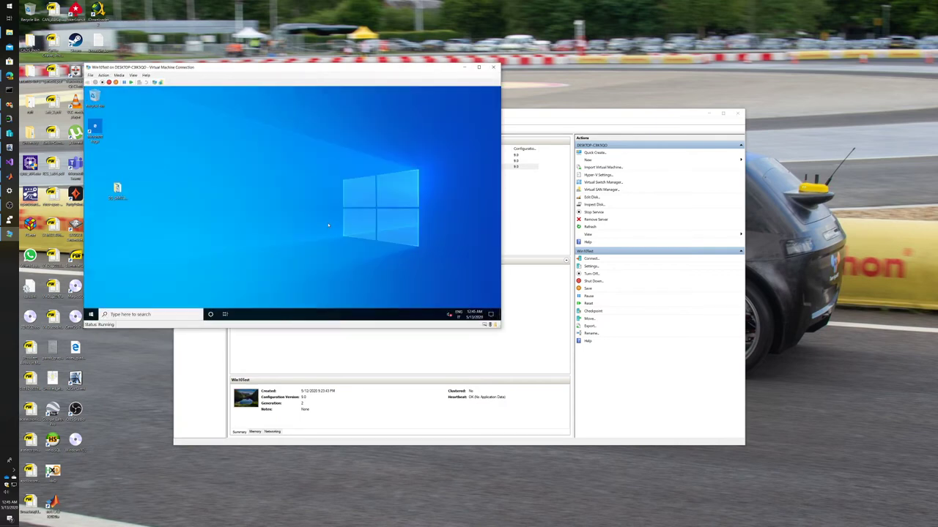
key(ctrl+alt+Break)
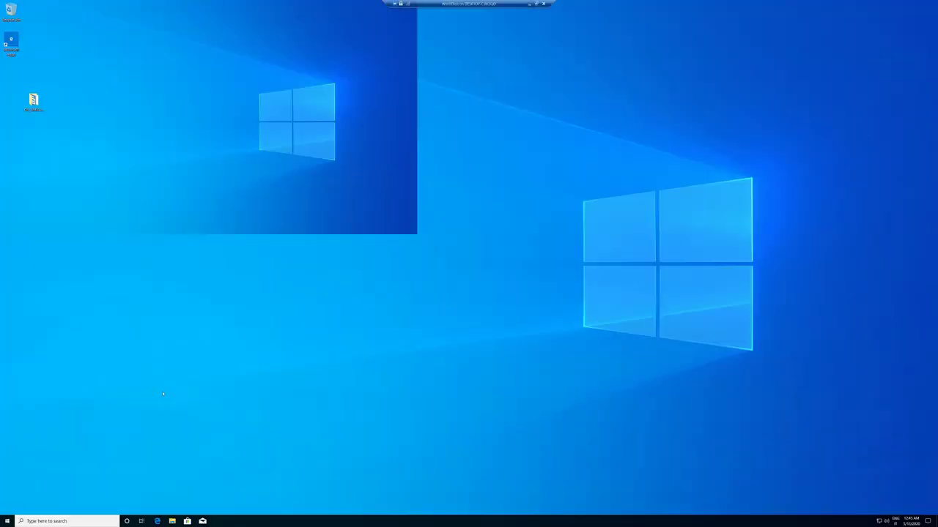
- Open Control Panel in the virtual machine, show its items as small icons, and go to Programs and Features
click(4, 520)
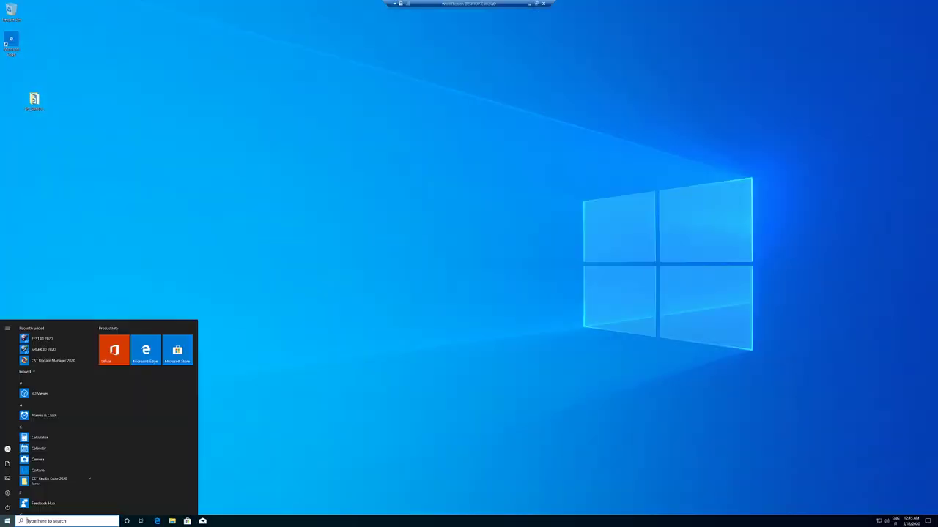
text(control panel)
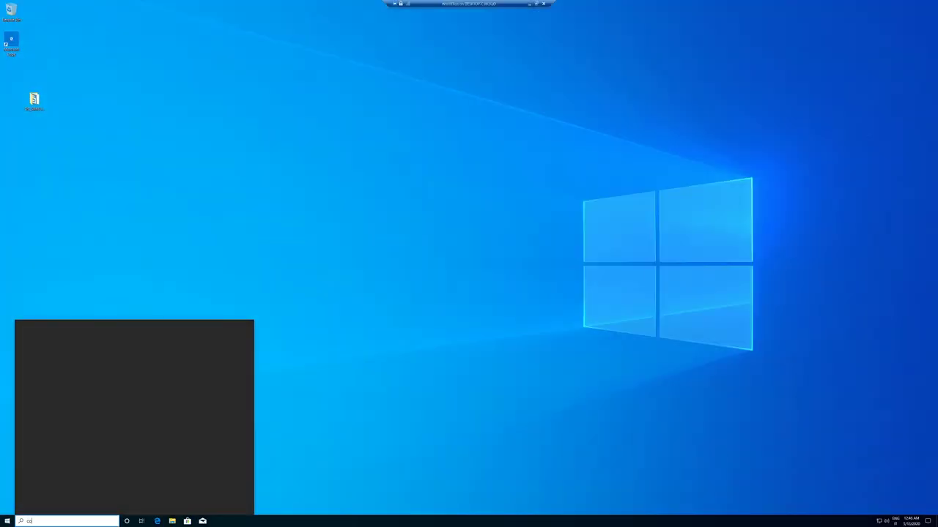
key(Return)
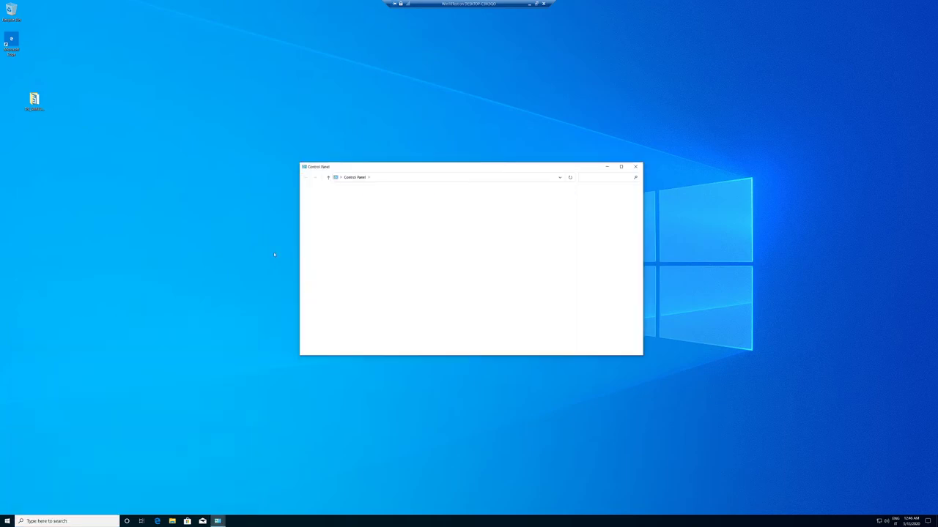
click(565, 192)
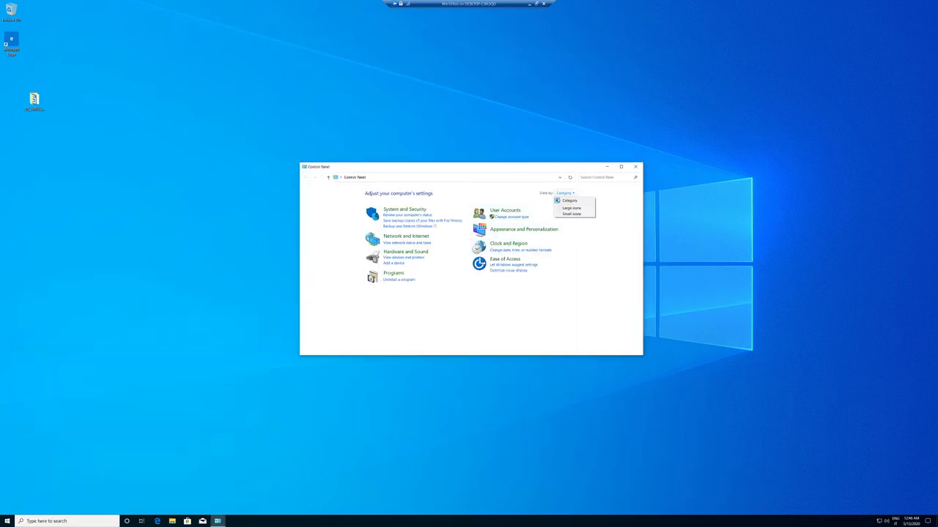
click(572, 214)
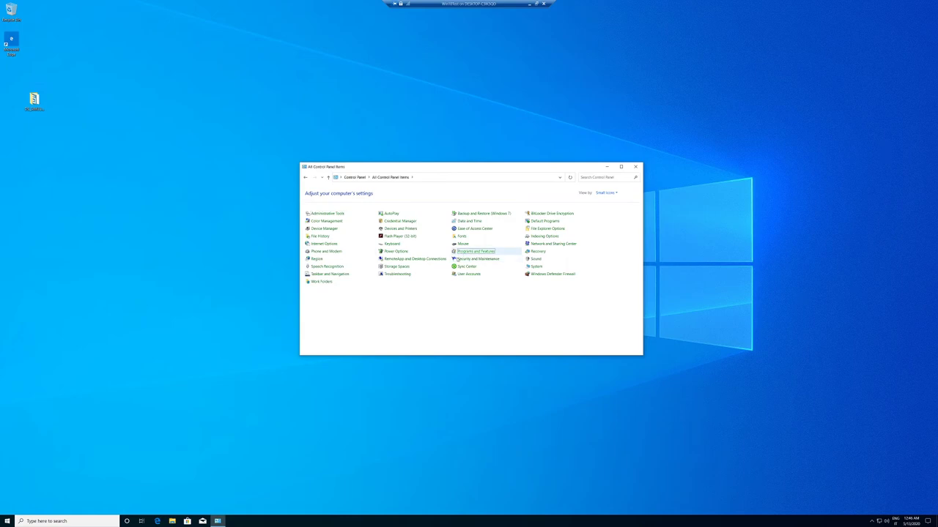
click(475, 251)
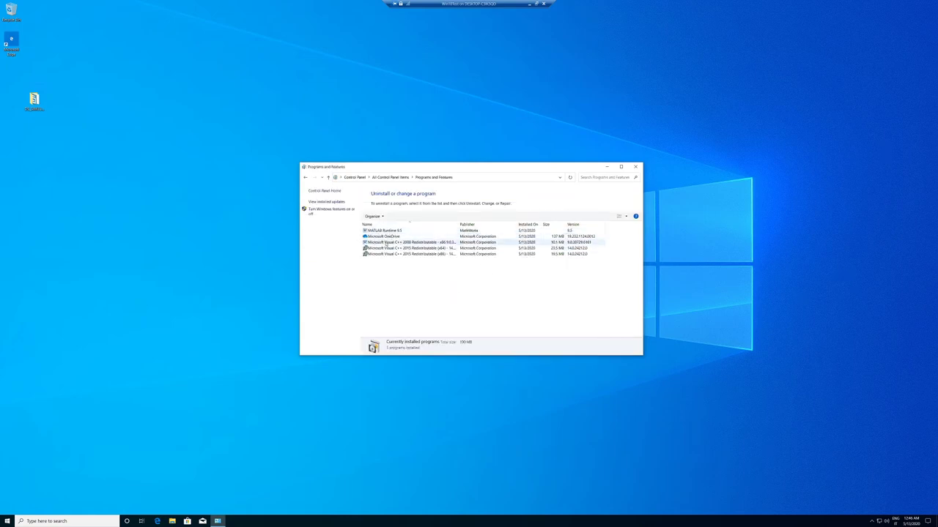
- Search the installed programs for "cst" and close the Programs and Features window
click(391, 238)
click(419, 262)
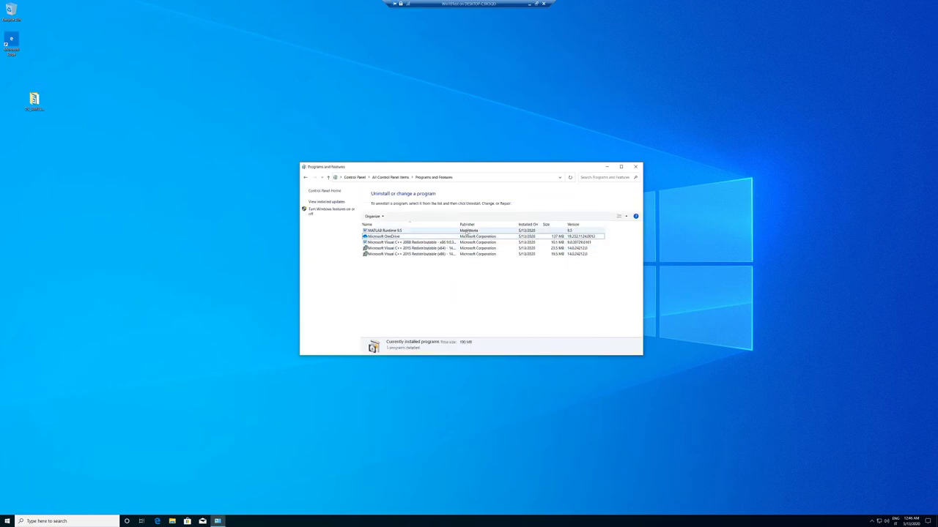
click(604, 177)
text(cst)
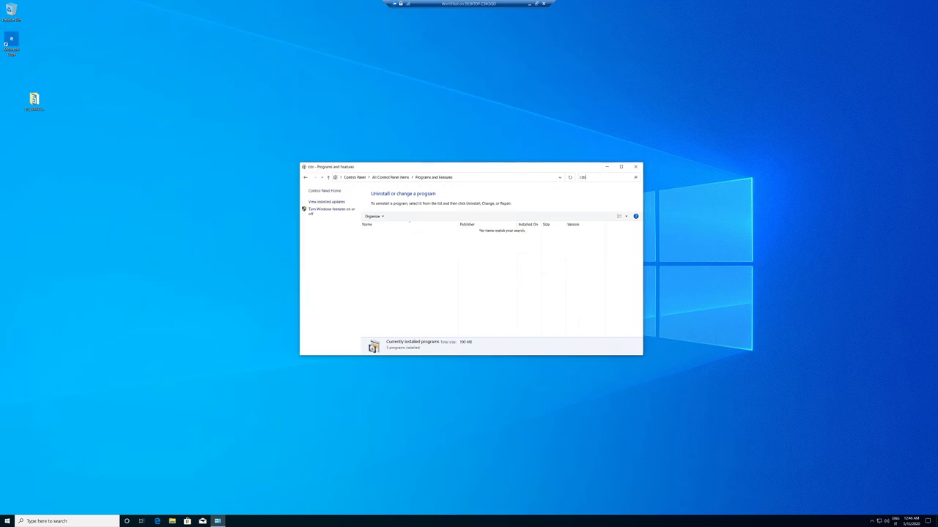
key(BackSpace)
click(635, 166)
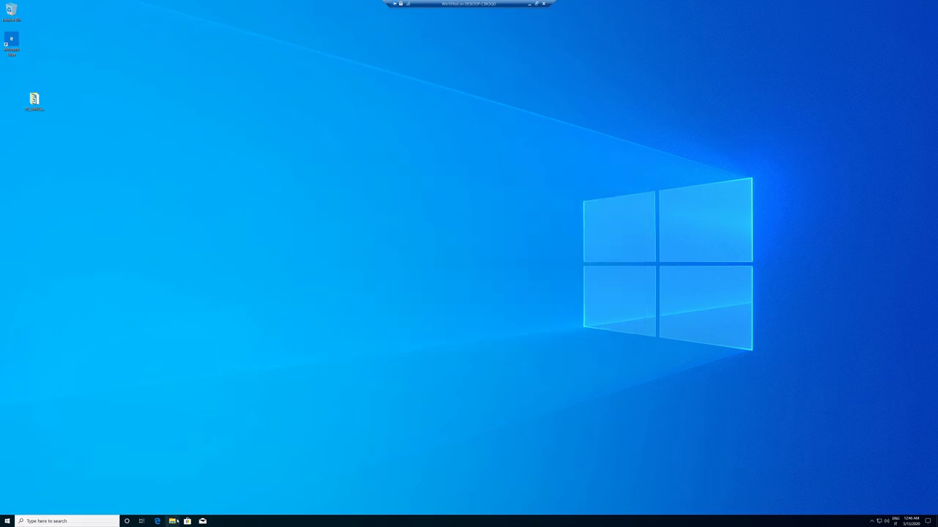
- Start deleting the CST Studio Suite 2020 folder from Program Files (x86) on Local Disk (C:), moving the progress dialog over the folder window
click(178, 521)
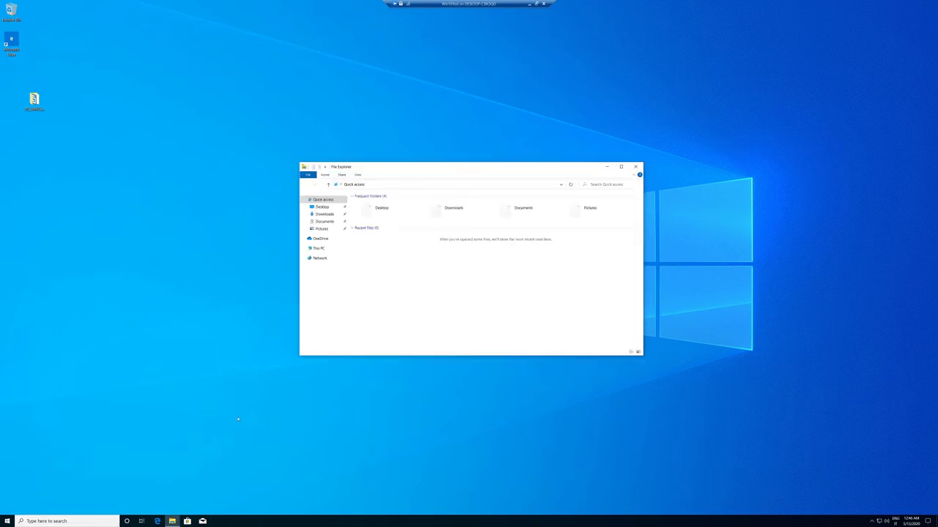
click(328, 248)
double_click(371, 268)
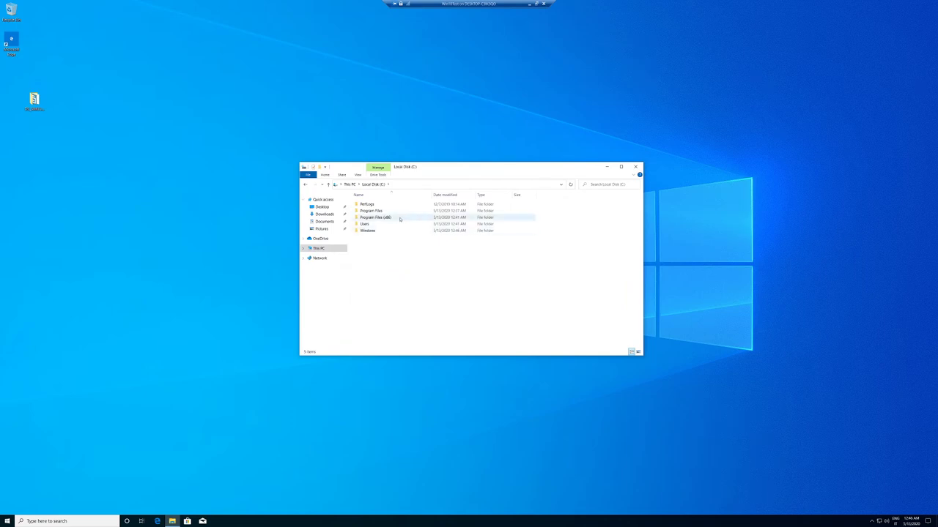
click(375, 217)
double_click(375, 217)
click(384, 211)
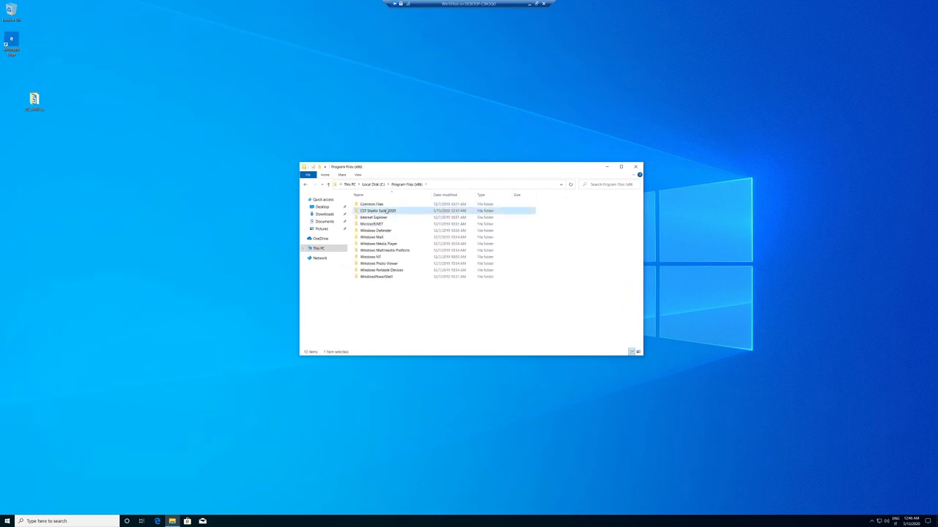
double_click(384, 211)
click(408, 184)
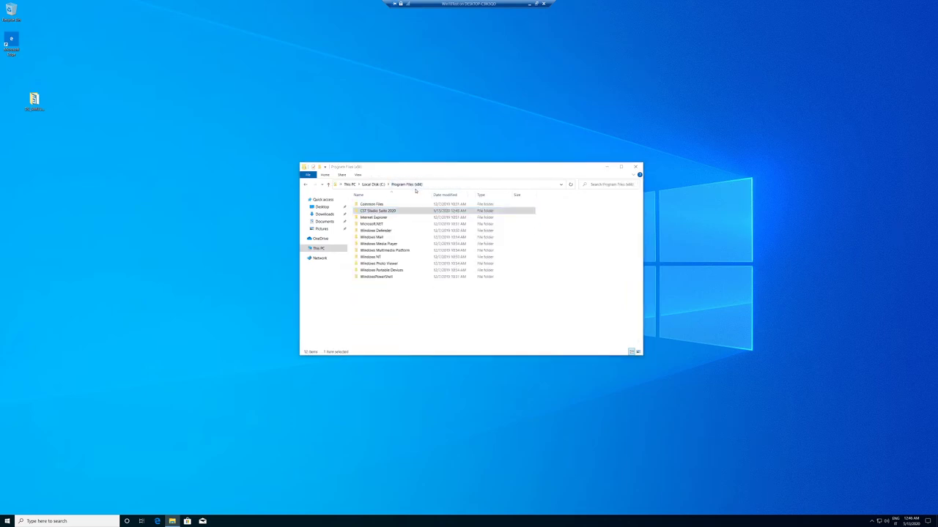
key(Delete)
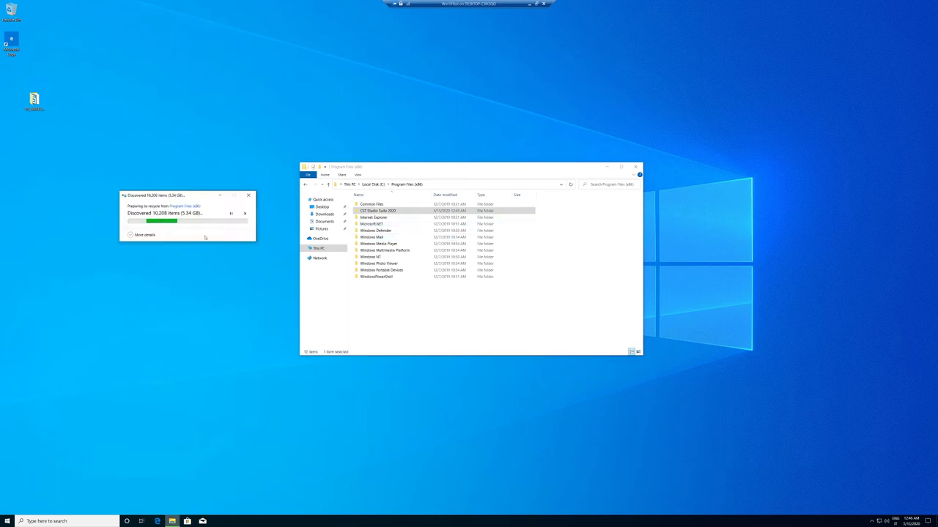
drag(183, 194, 431, 193)
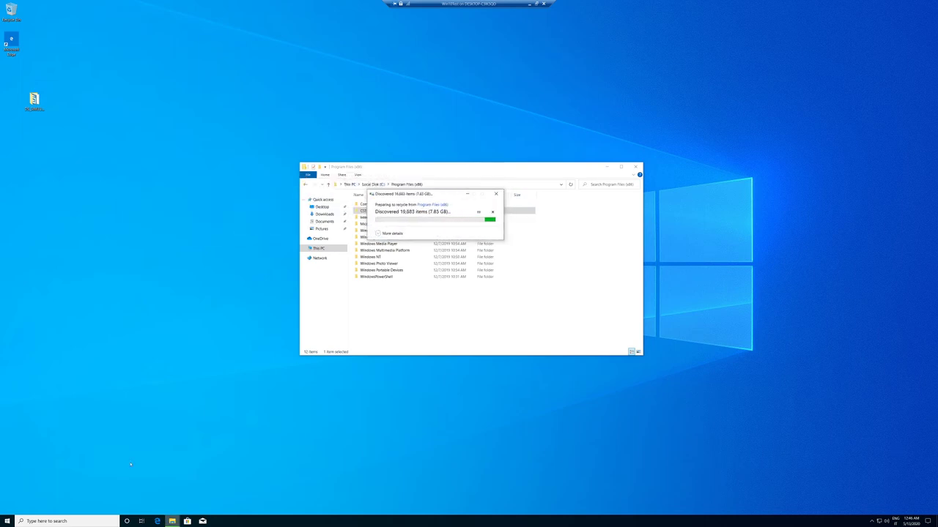
- Open Windows Settings at Update & Security and check for Windows updates
click(7, 520)
click(6, 490)
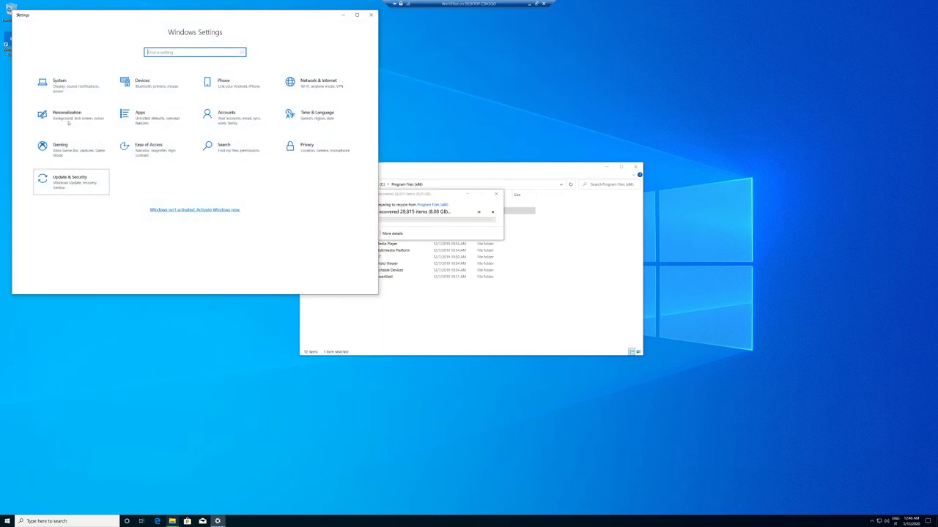
click(71, 182)
click(143, 67)
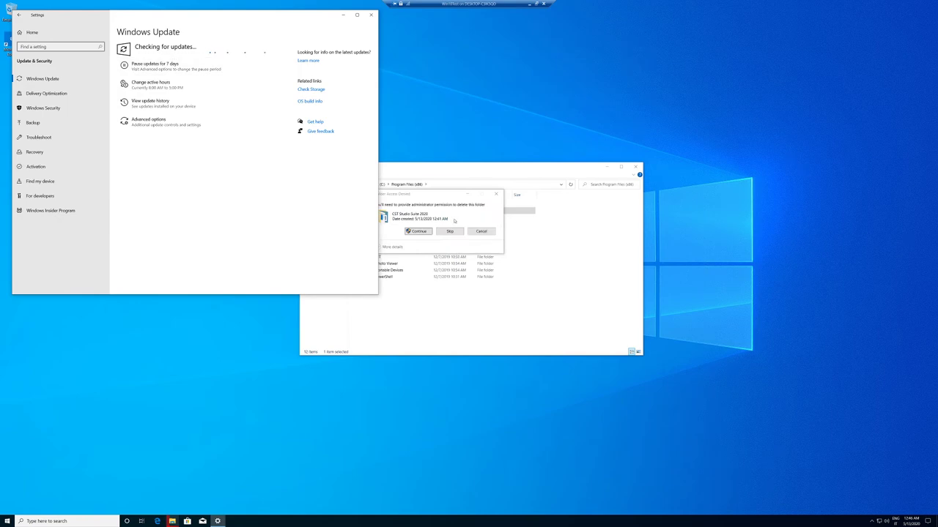
- Grant administrator permission for the folder deletion and arrange the Settings and deletion progress windows apart to follow both
click(417, 231)
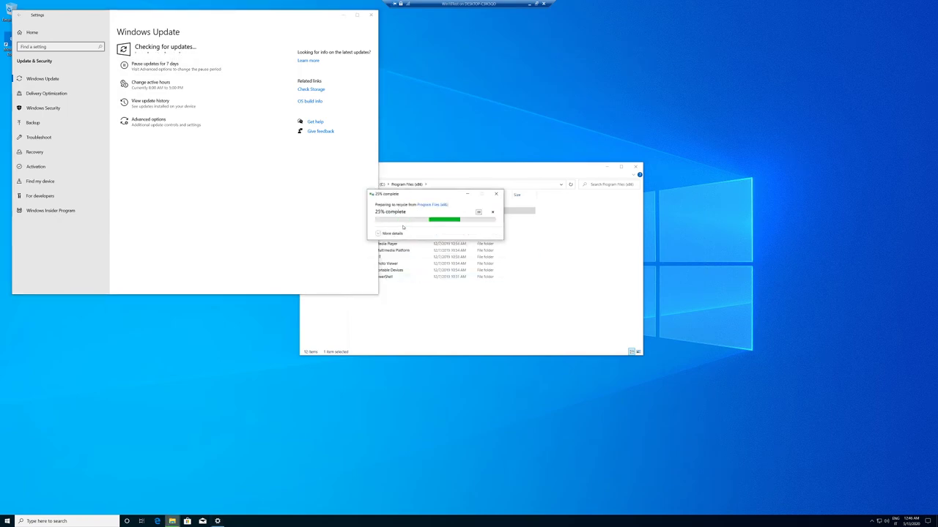
drag(121, 12, 493, 88)
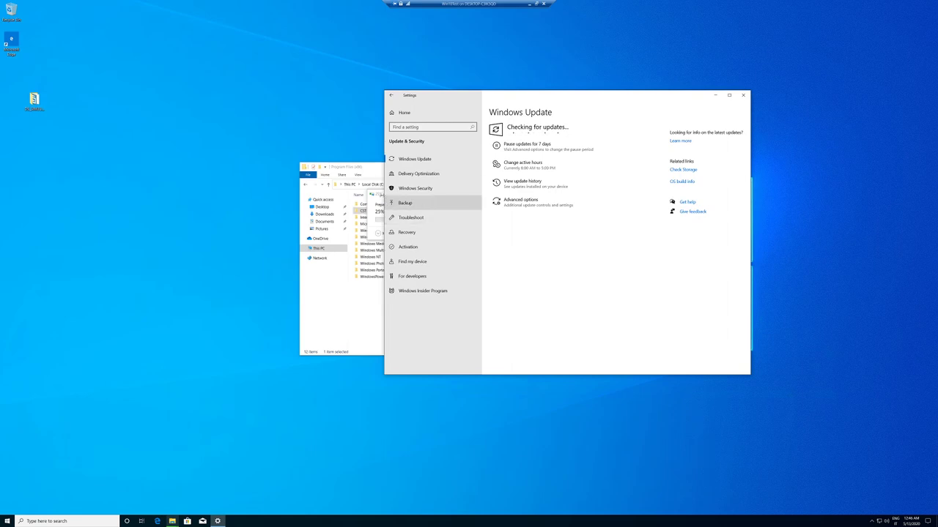
drag(384, 203, 483, 203)
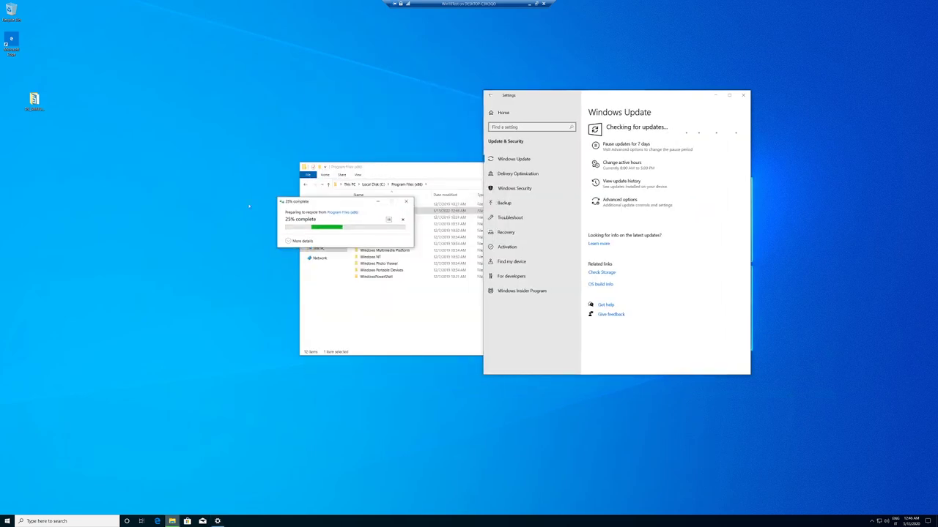
drag(249, 207, 248, 207)
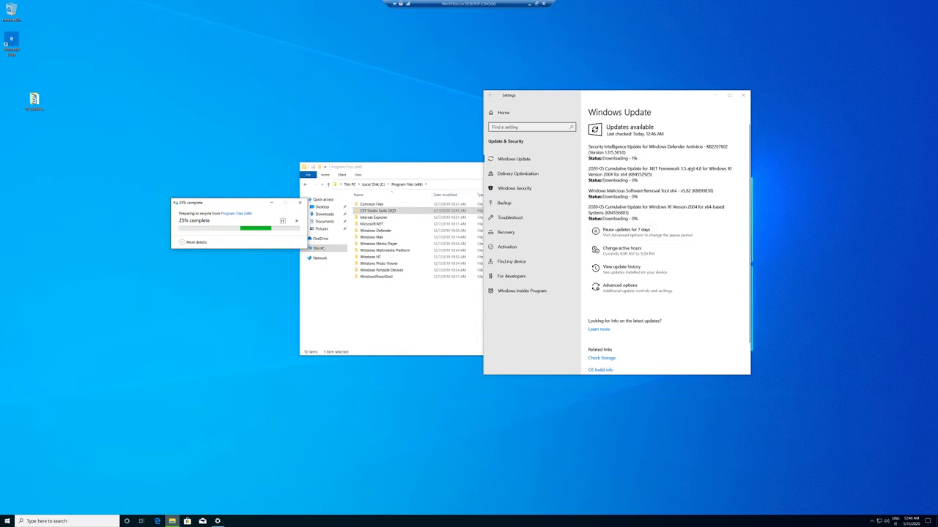
scroll(687, 187, down, 1)
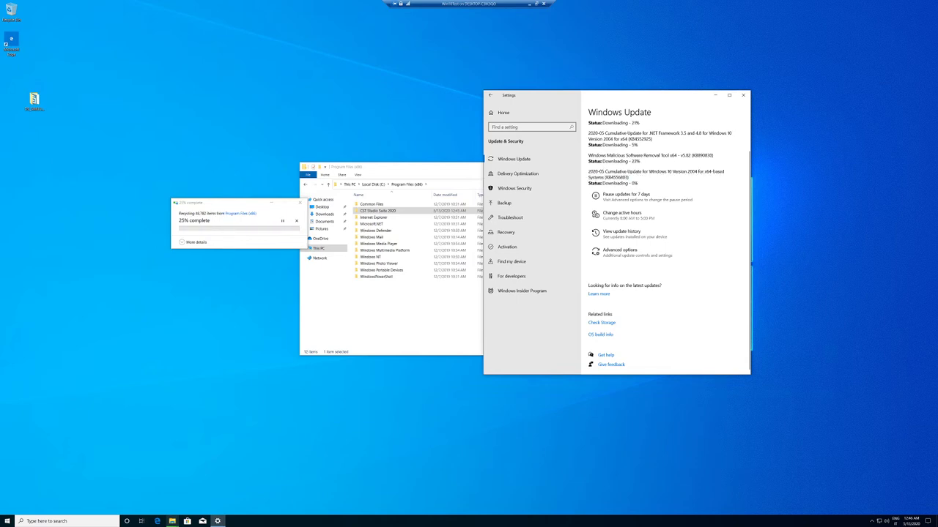
click(253, 250)
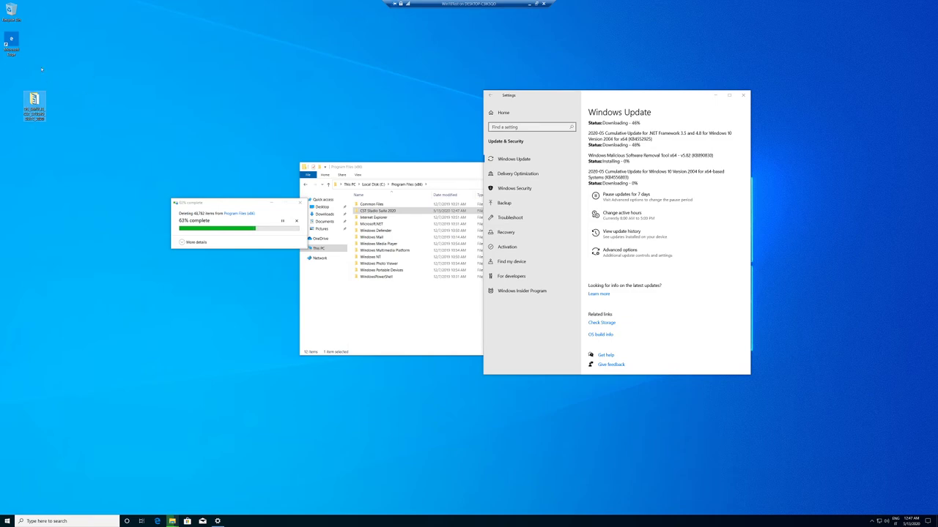
drag(41, 70, 133, 190)
drag(118, 160, 11, 91)
- Open Notepad in the virtual machine and write the driver name atkfridge.sys
click(66, 521)
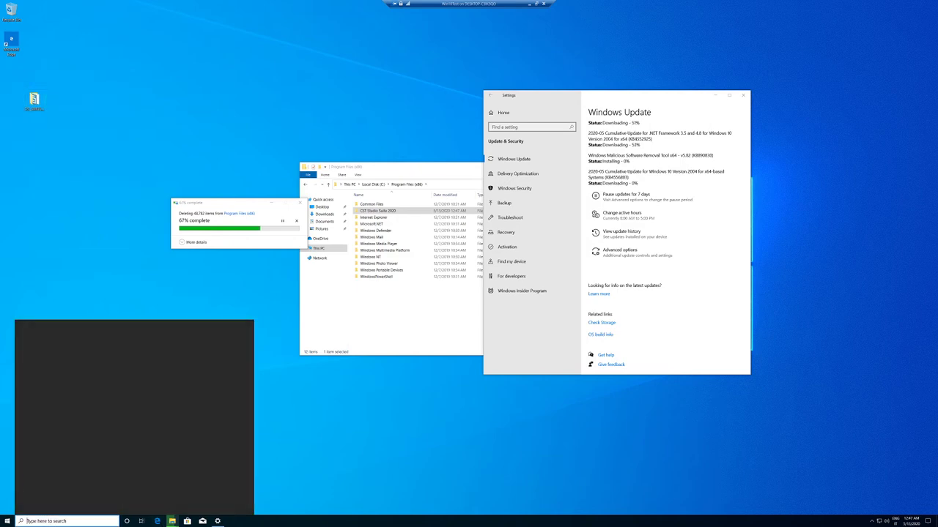
text(notepad)
key(Escape)
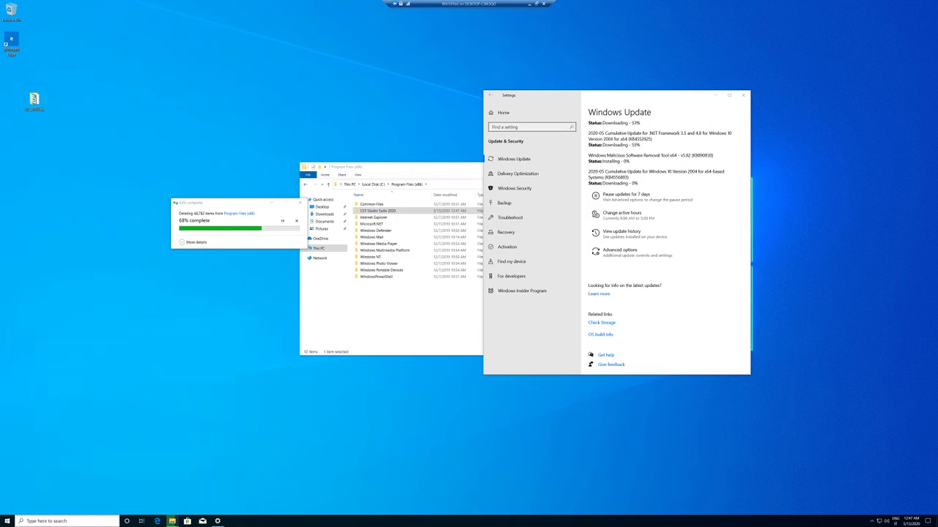
text(atks)
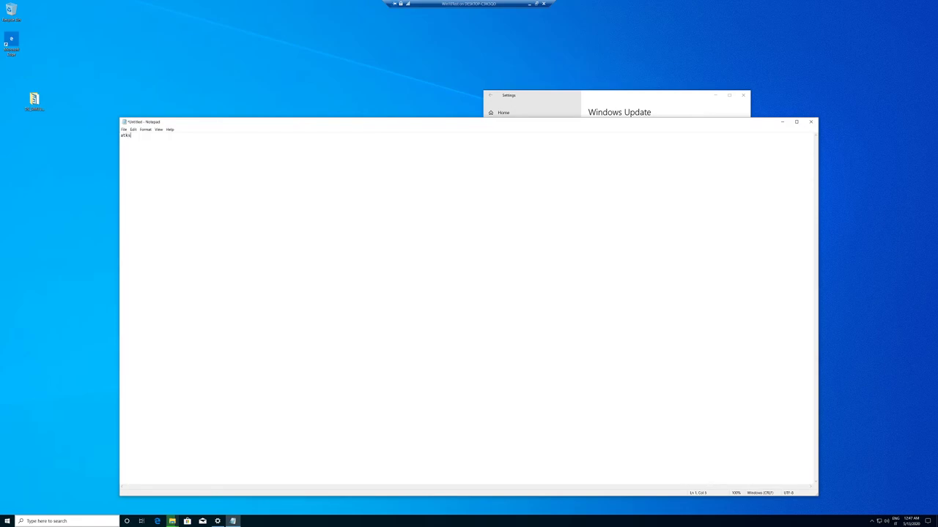
text(fridge.sys)
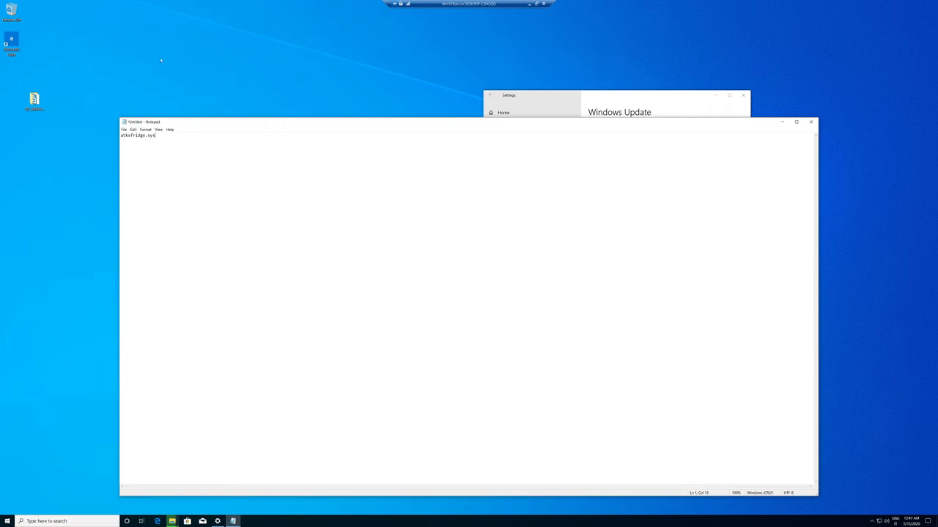
key(BackSpace)
- Take the Win10Test session out of full-screen mode to reach the host desktop, and return it to full screen
click(537, 4)
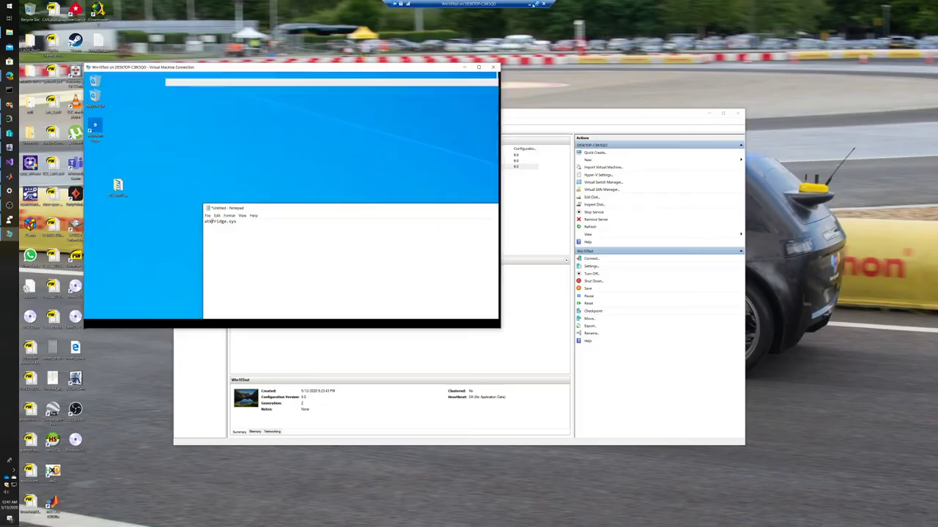
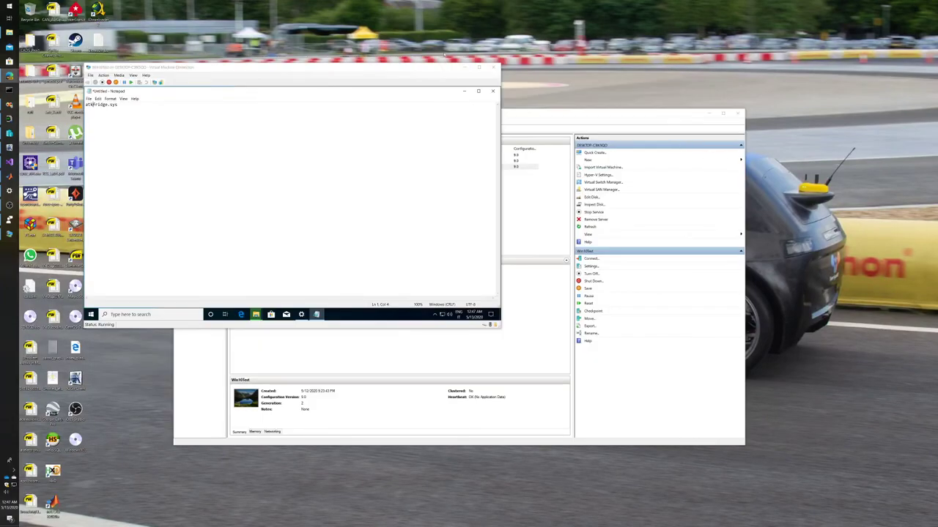
click(477, 67)
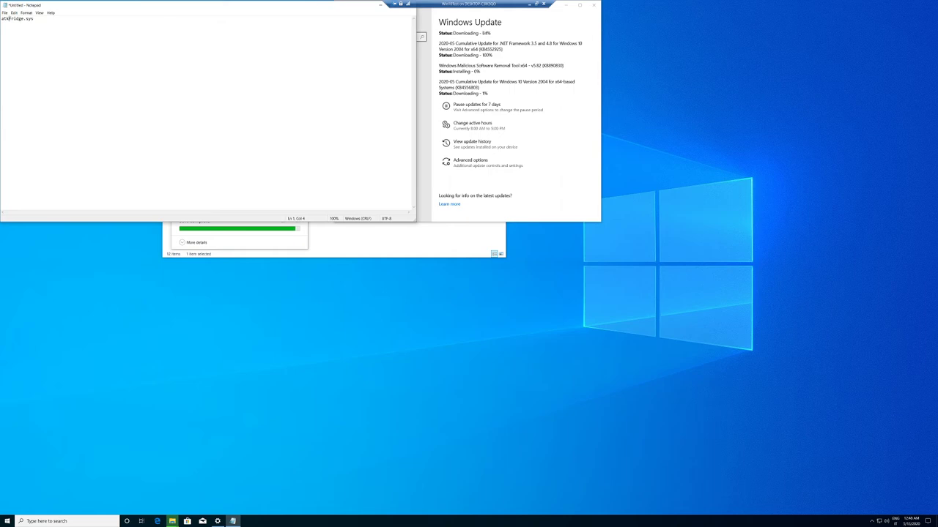
- Move the Notepad window off the file-in-use prompt and skip the locked CST DC Main Controller file in the deletion
click(676, 267)
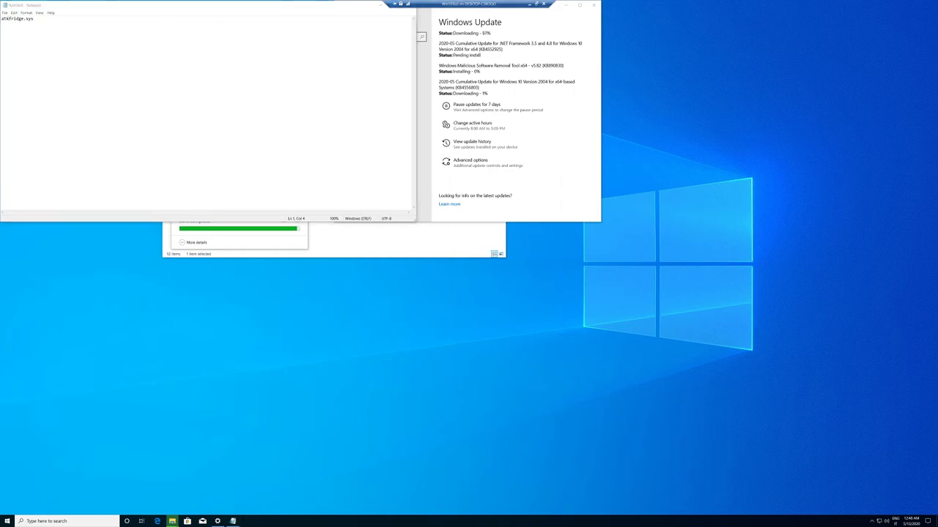
drag(195, 6, 382, 155)
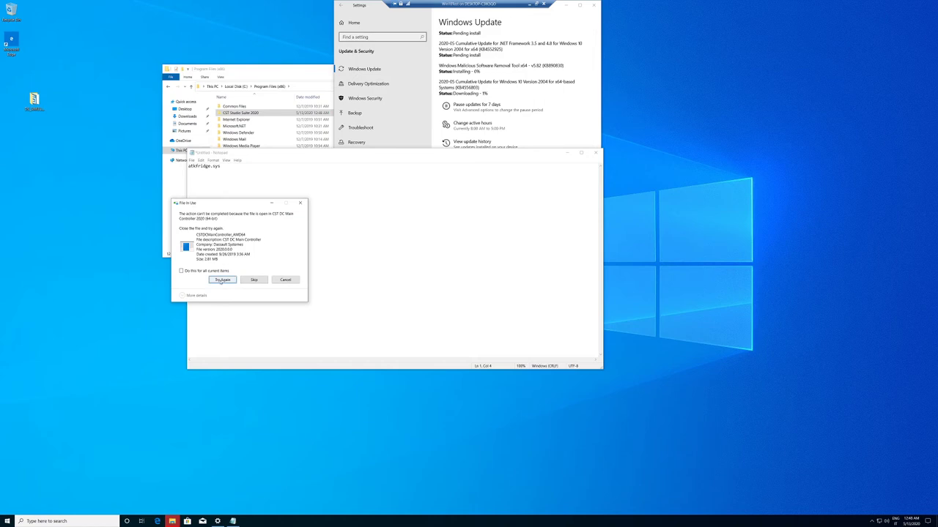
click(220, 271)
click(254, 282)
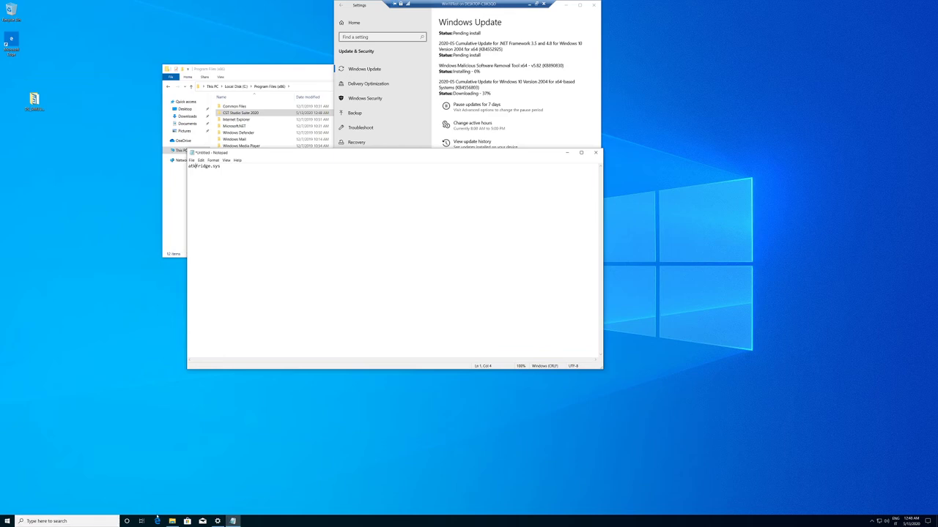
- Bring the Program Files (x86) folder window forward and browse back to the root of Local Disk (C:)
click(172, 521)
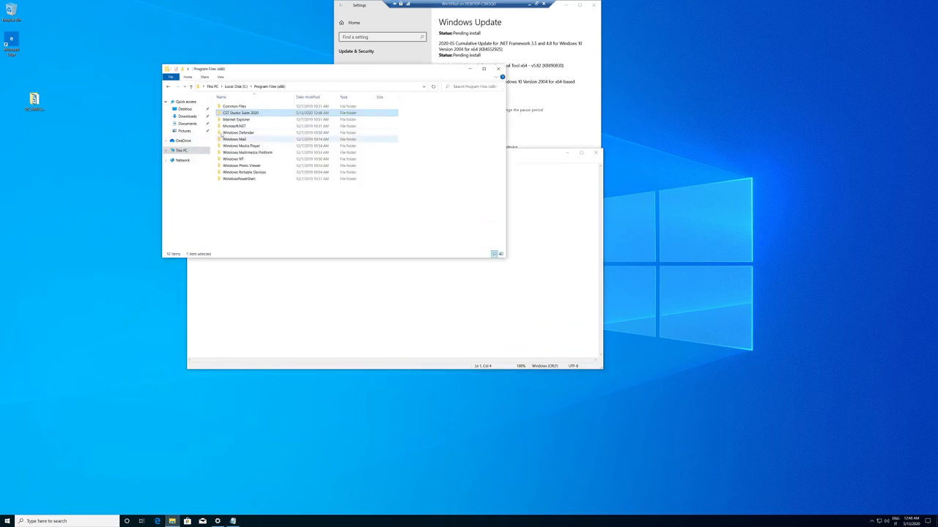
click(182, 151)
double_click(233, 169)
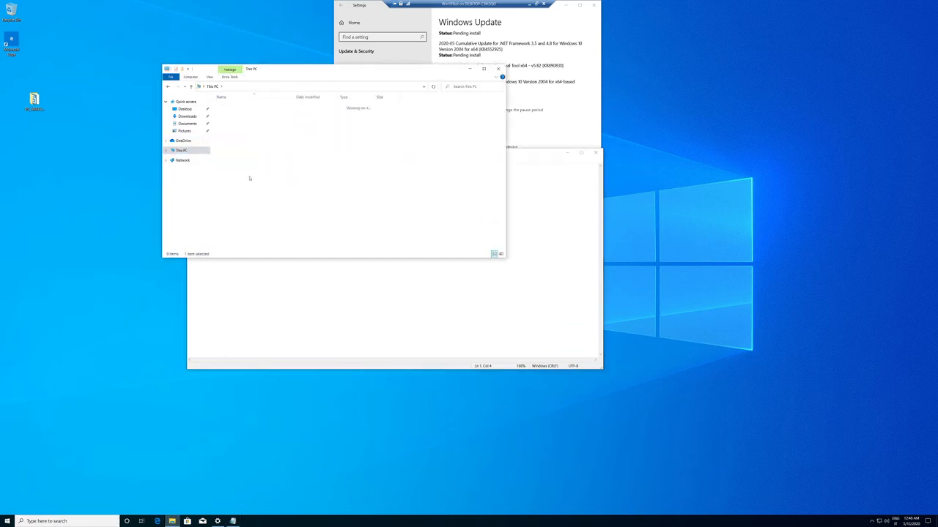
double_click(239, 121)
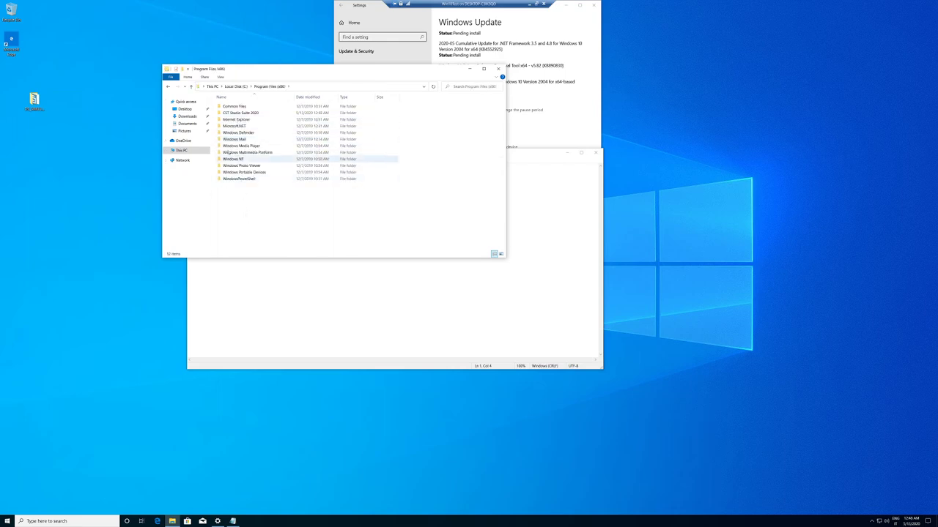
key(BackSpace)
key(BackSpace)
key(Return)
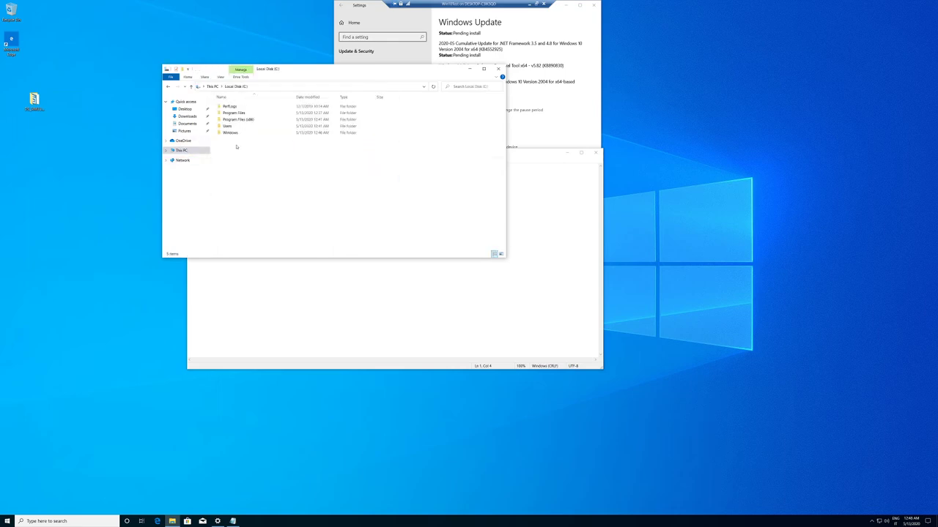
- Open the Windows\System32\drivers folder on the virtual machine's C: drive
double_click(239, 134)
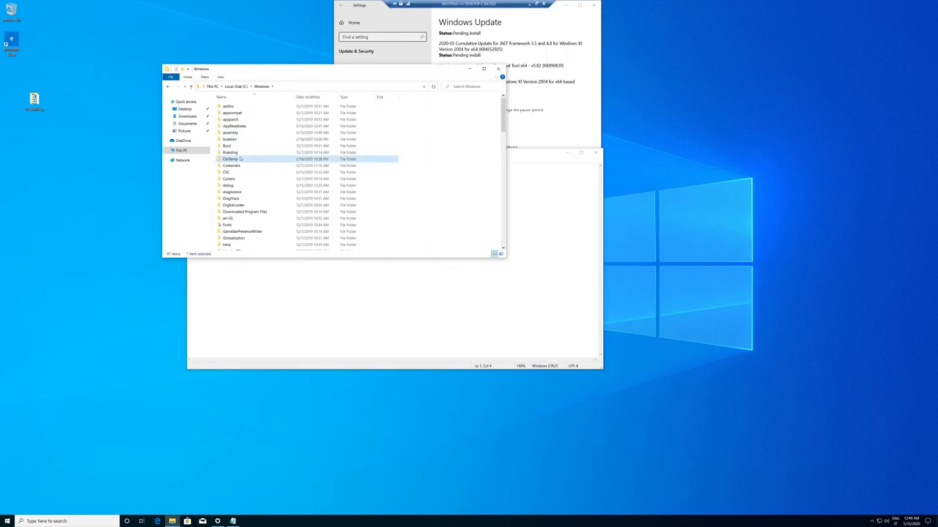
text(s > System32)
key(Return)
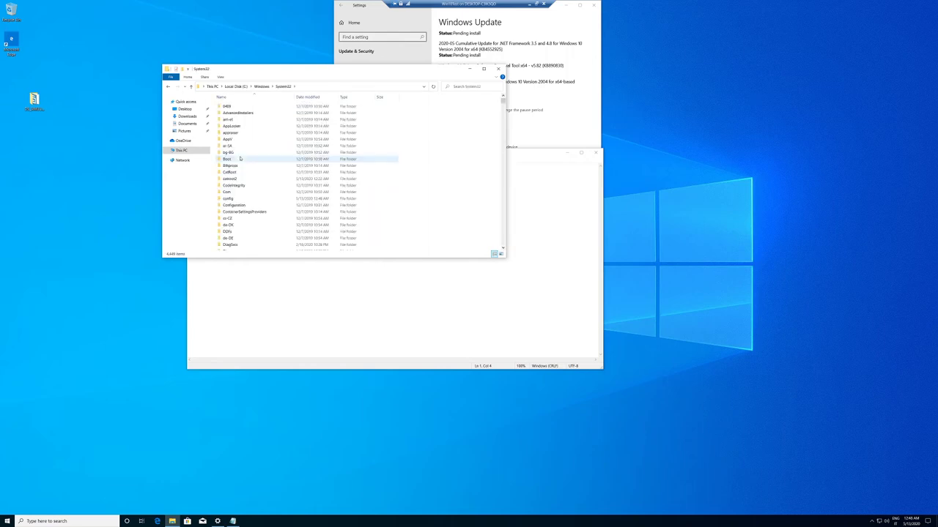
text(drivers)
key(Return)
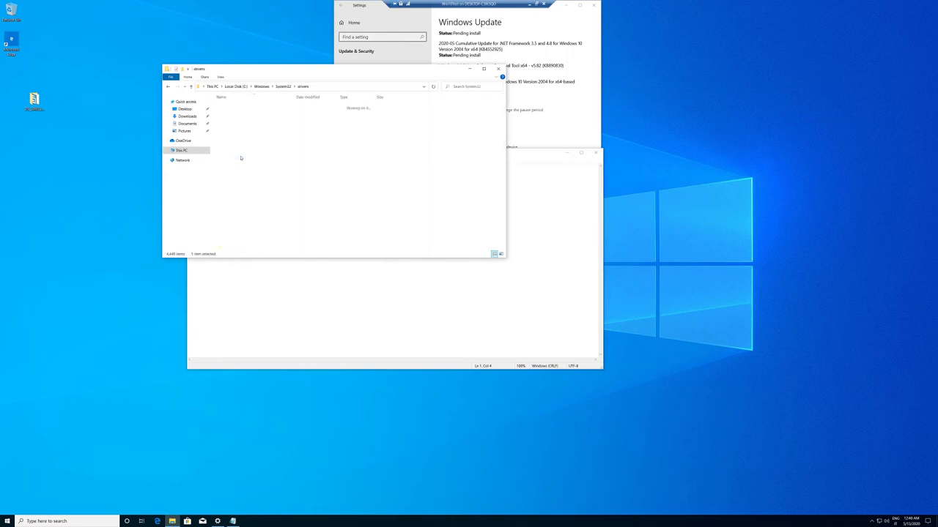
- Find aksfridge.sys in the virtual machine's drivers folder and copy it
click(256, 189)
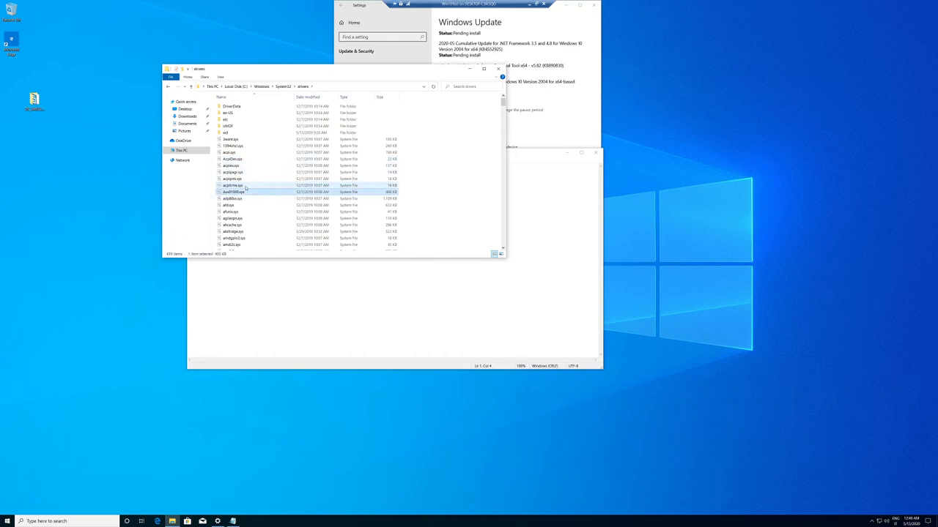
text(at)
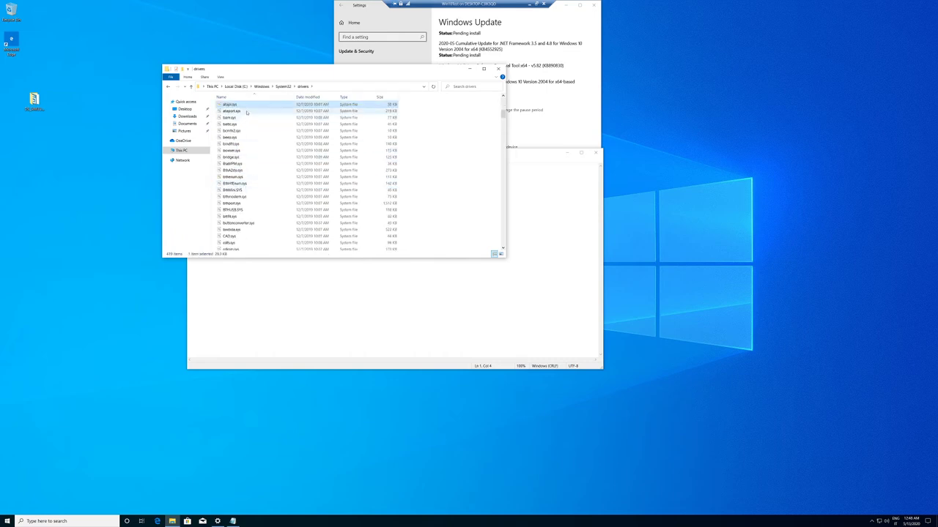
scroll(262, 125, up, 2)
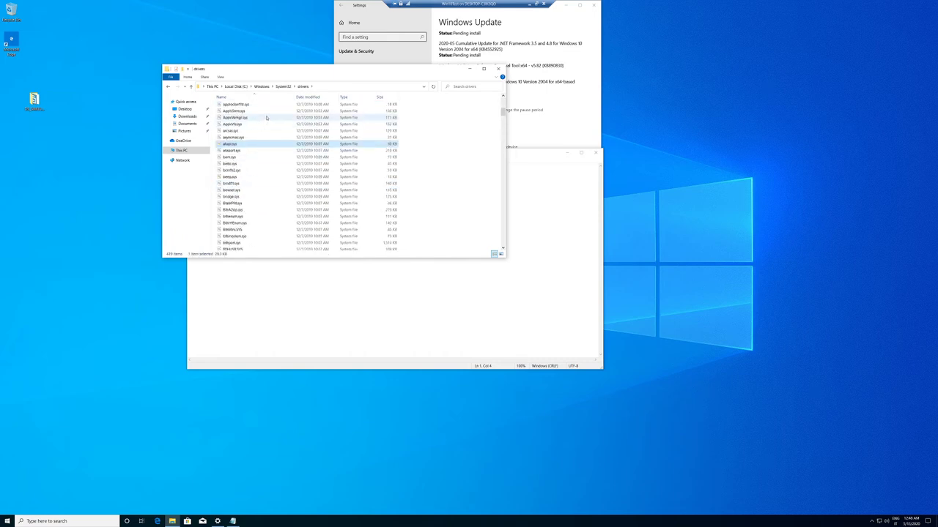
scroll(265, 117, up, 2)
scroll(264, 119, up, 2)
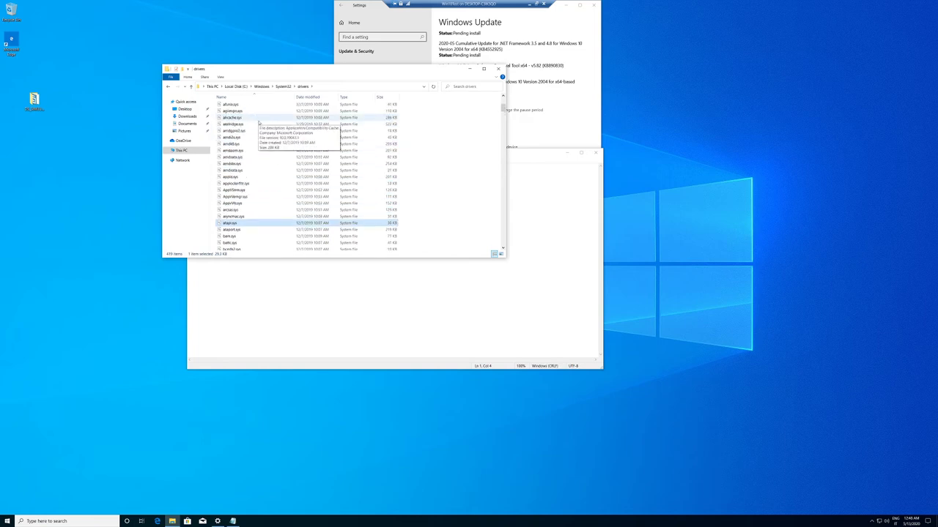
click(236, 125)
right_click(238, 126)
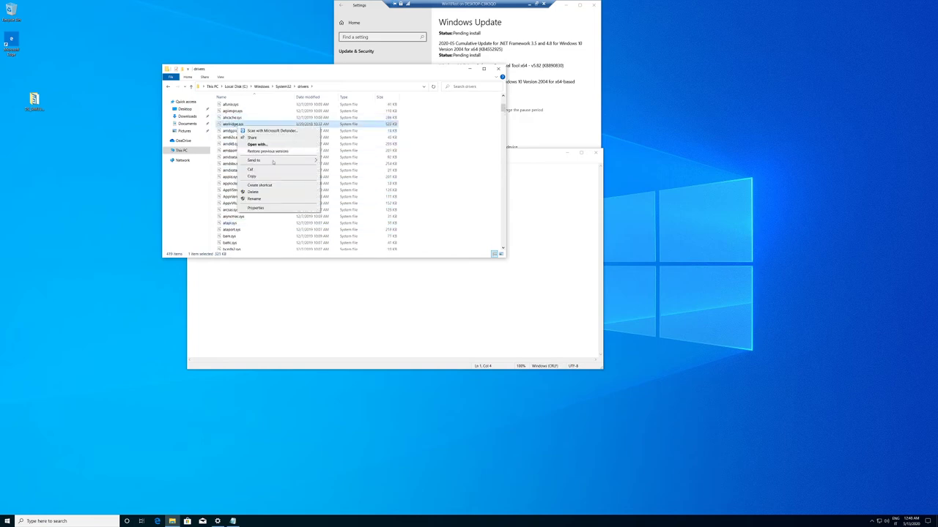
click(249, 177)
- Close the drivers folder, go to the host desktop, clear Hyper-V Manager out of the way and paste the copied driver there
click(498, 69)
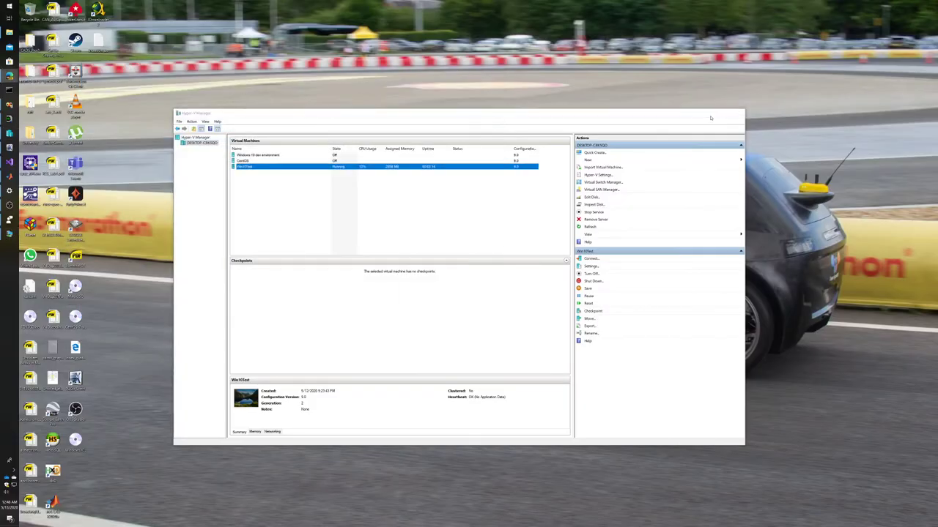
click(709, 113)
right_click(393, 164)
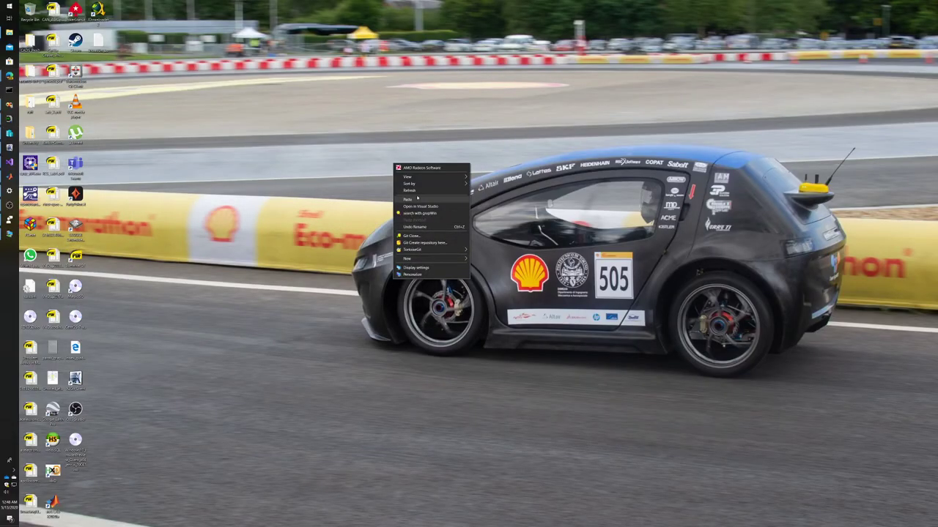
click(419, 199)
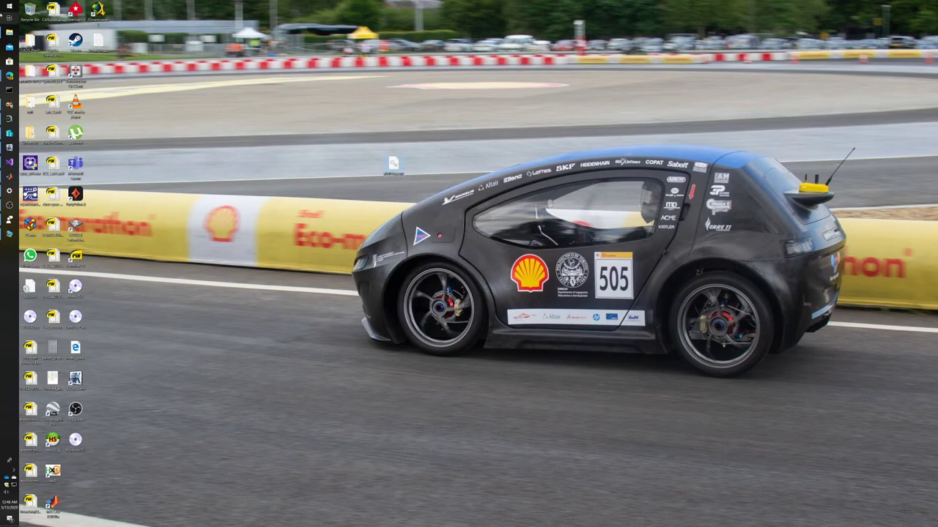
- Open a host folder window, place it below the pasted driver file, and rename that copy to mark its Windows version
click(9, 32)
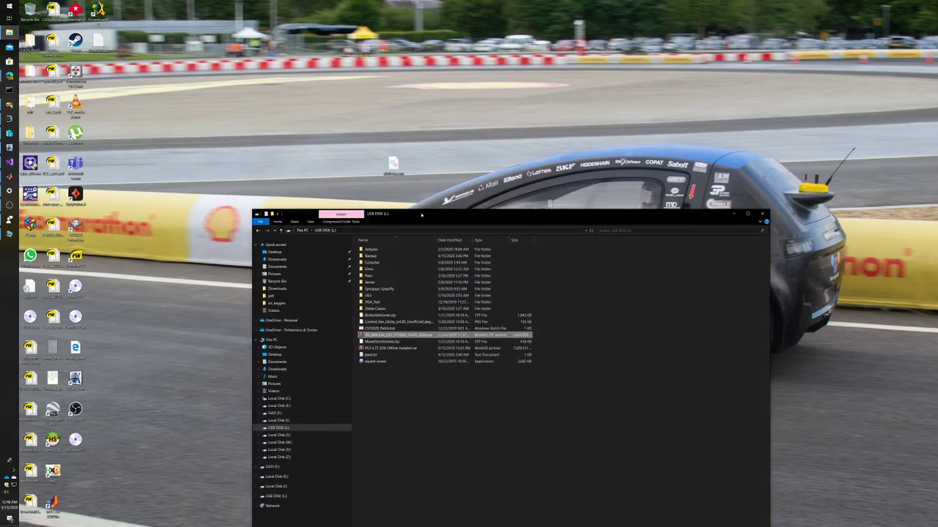
drag(421, 214, 314, 69)
drag(411, 63, 411, 224)
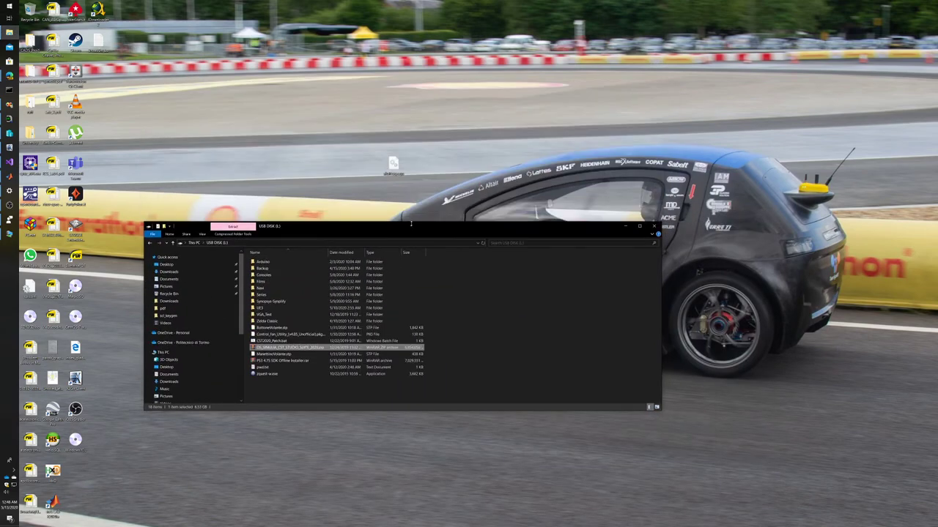
right_click(396, 340)
click(411, 342)
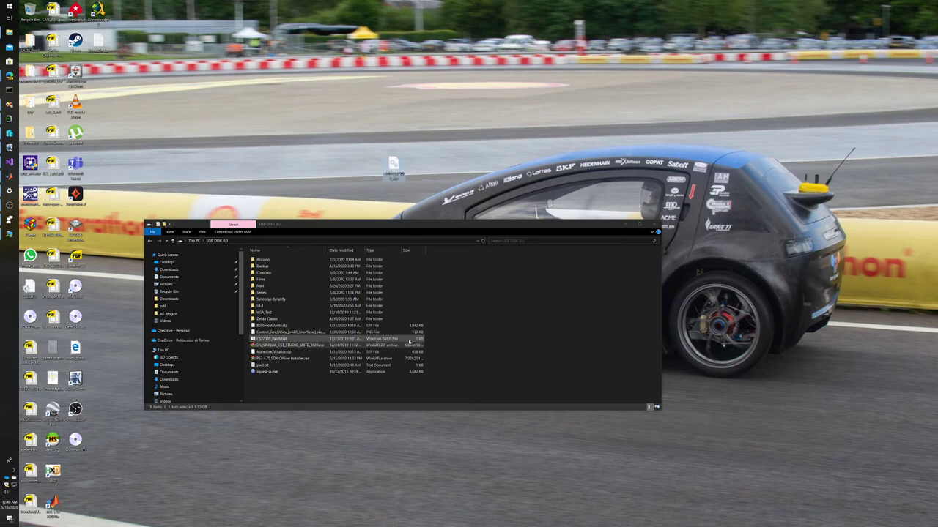
- Browse to C:\Windows\System32\drivers on the host computer
click(293, 345)
click(162, 350)
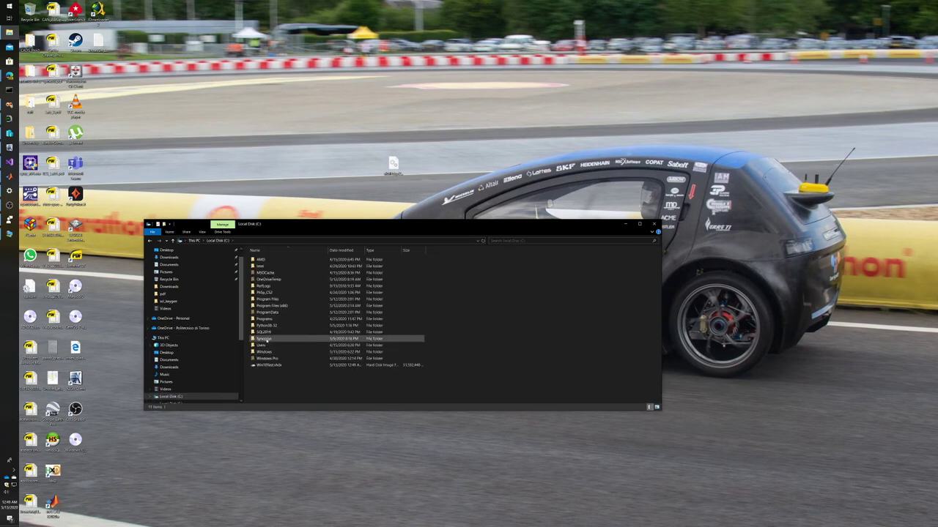
text(system32)
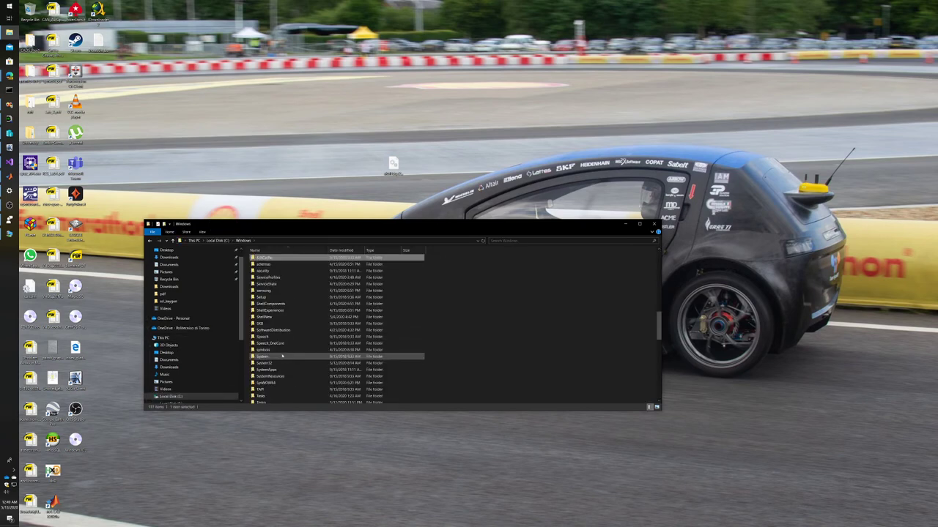
key(Return)
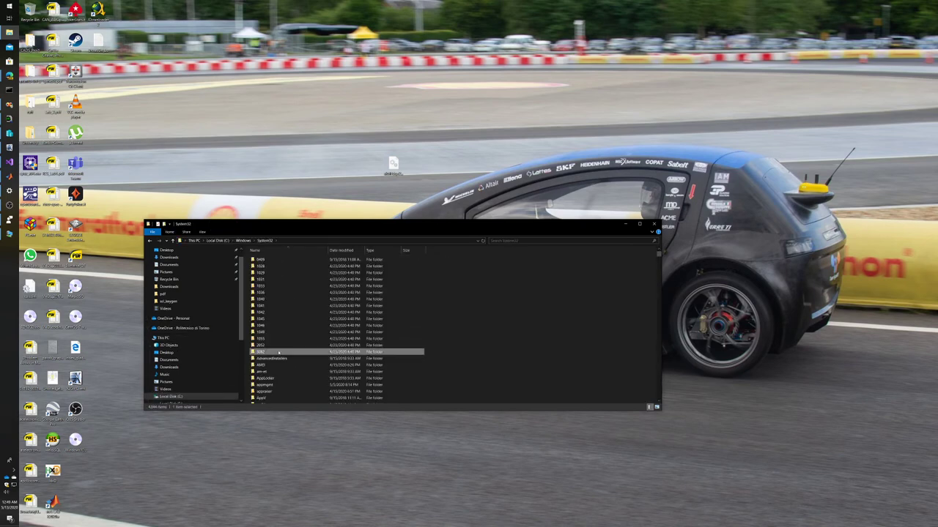
text(drivers)
key(Return)
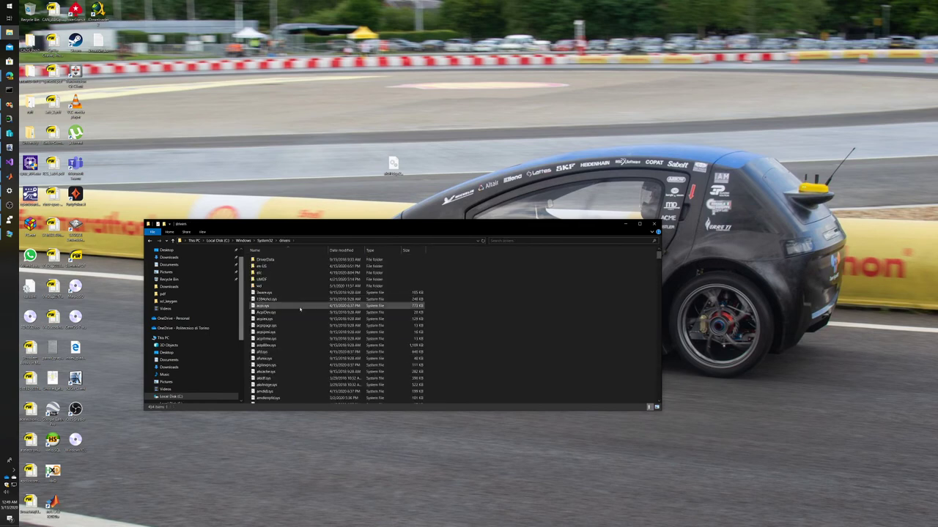
- Copy the host's aksfridge.sys from the drivers folder to the host desktop and close the folder window
scroll(275, 337, down, 1)
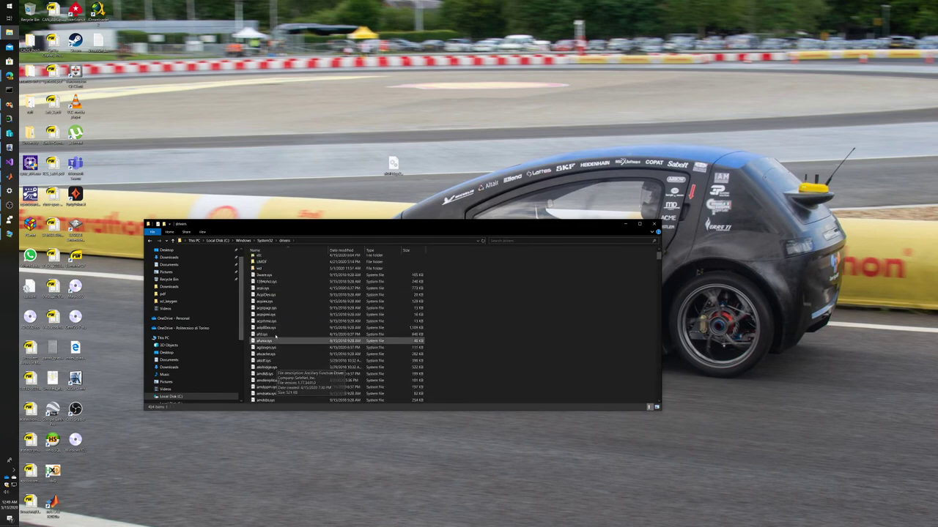
click(277, 369)
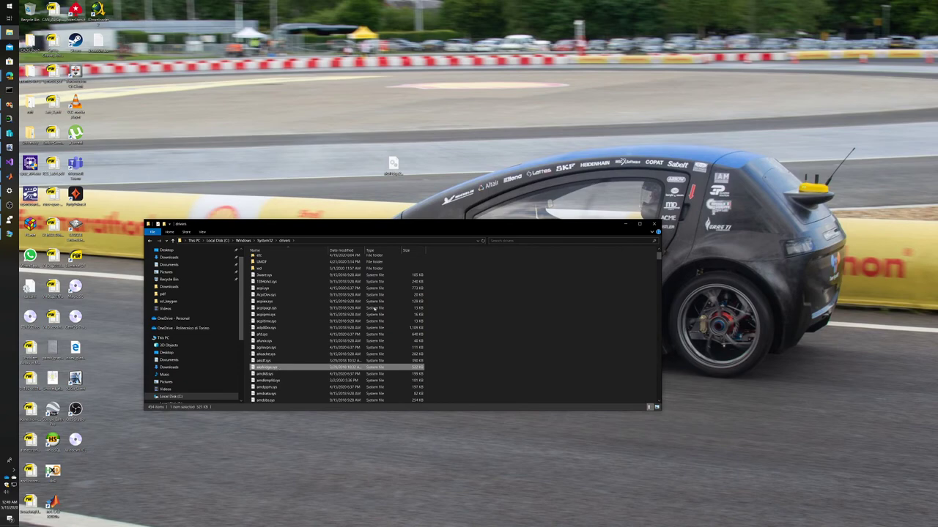
click(482, 212)
key(ctrl+v)
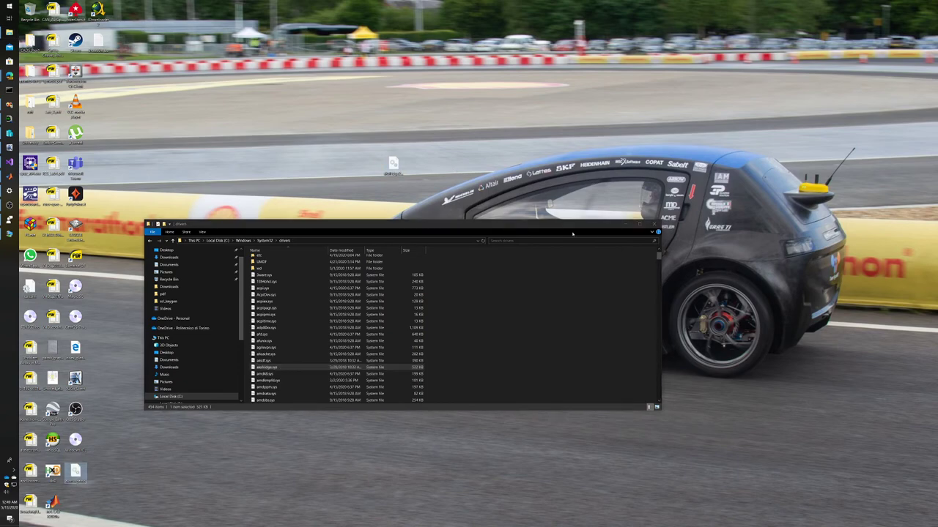
click(655, 224)
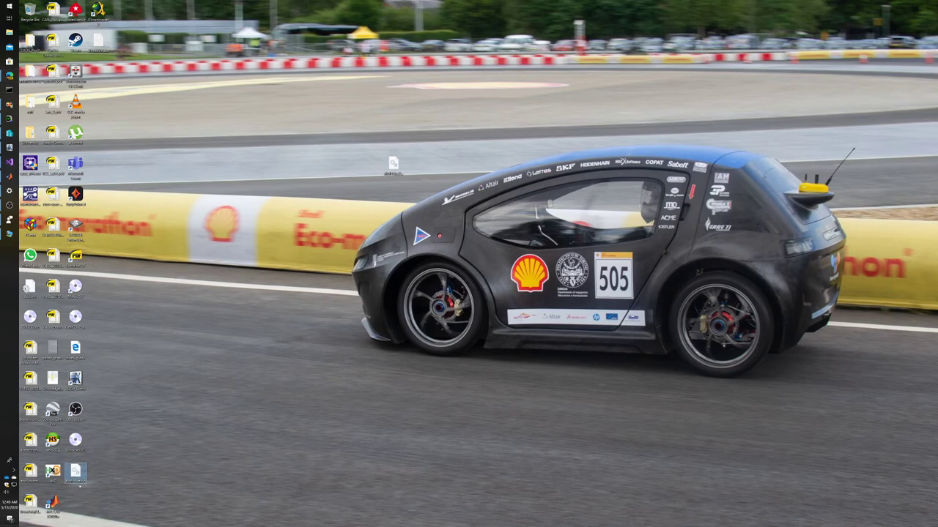
- Rename the host's driver copy on the desktop to aksfridge_1809.sys
click(76, 440)
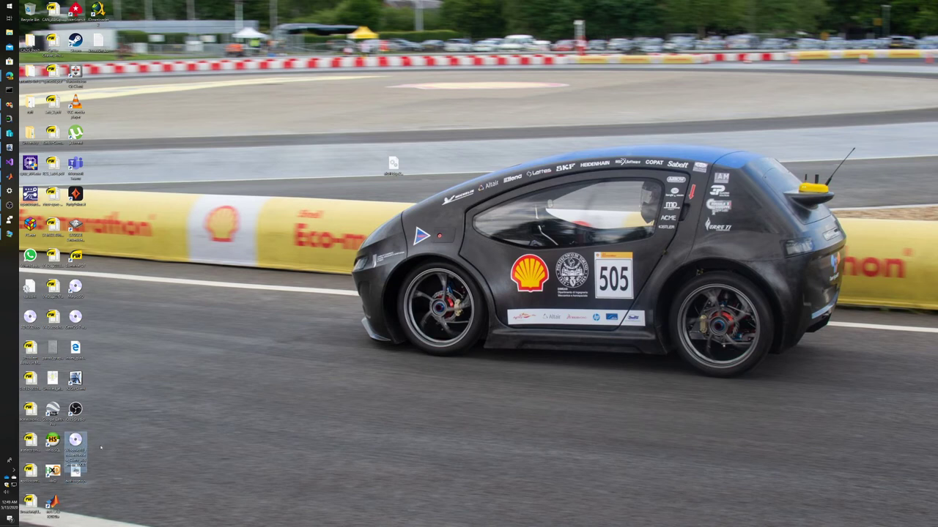
click(74, 478)
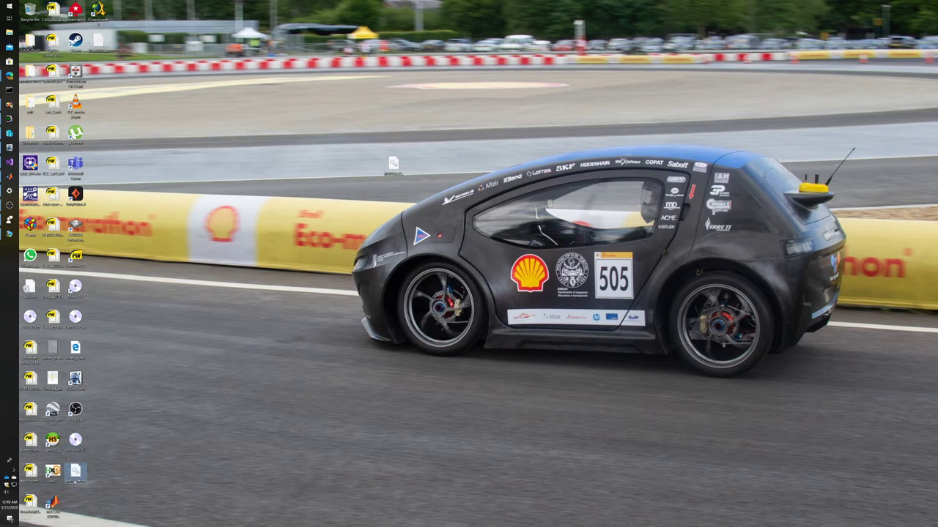
right_click(74, 478)
click(87, 462)
text(1800)
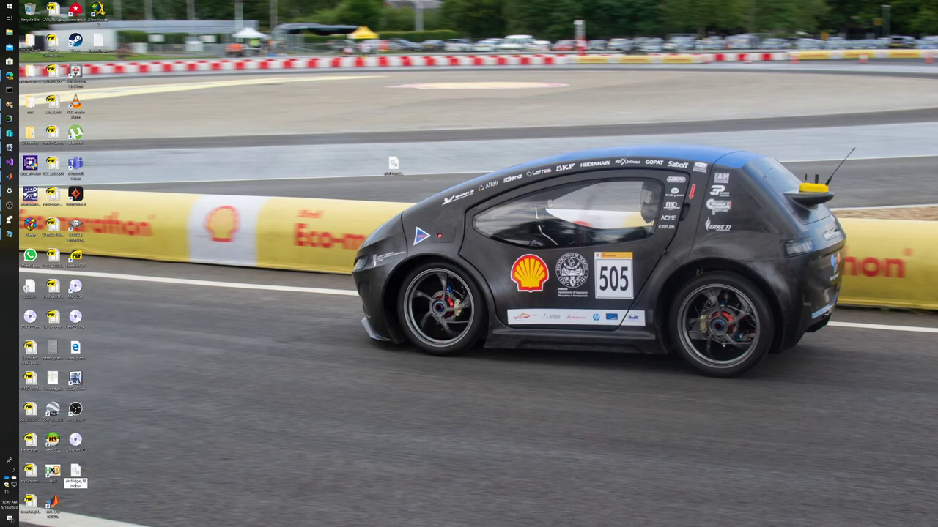
key(Return)
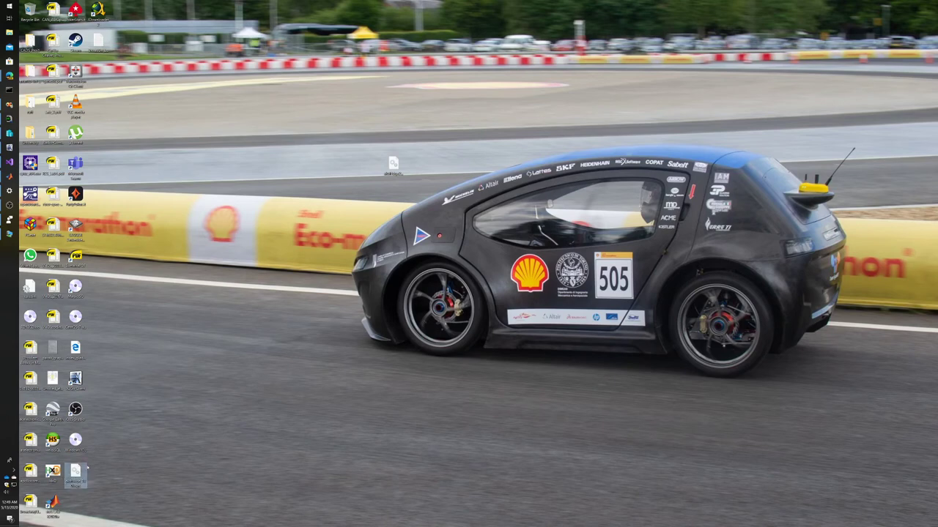
- Open the properties of aksfridge_1809.sys and place the window beside the virtual machine's driver copy
right_click(84, 476)
click(110, 466)
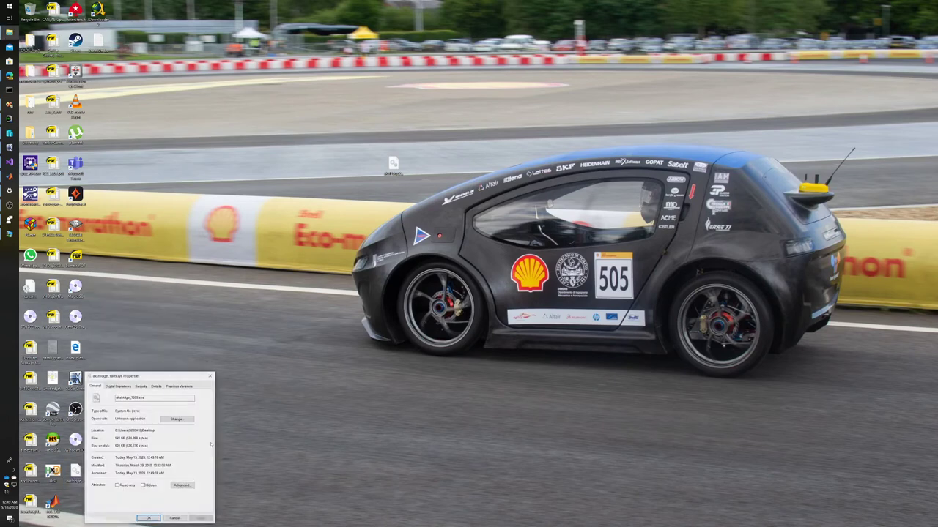
drag(156, 379, 206, 156)
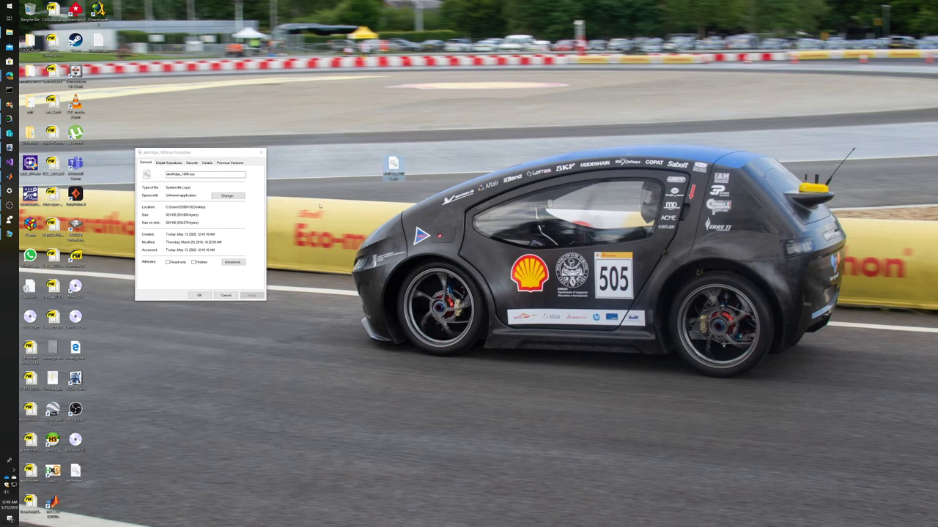
- Open the properties of the aksfridge2004_.sys copy on the host desktop and place them beside the aksfridge_1809.sys properties
right_click(402, 169)
click(440, 344)
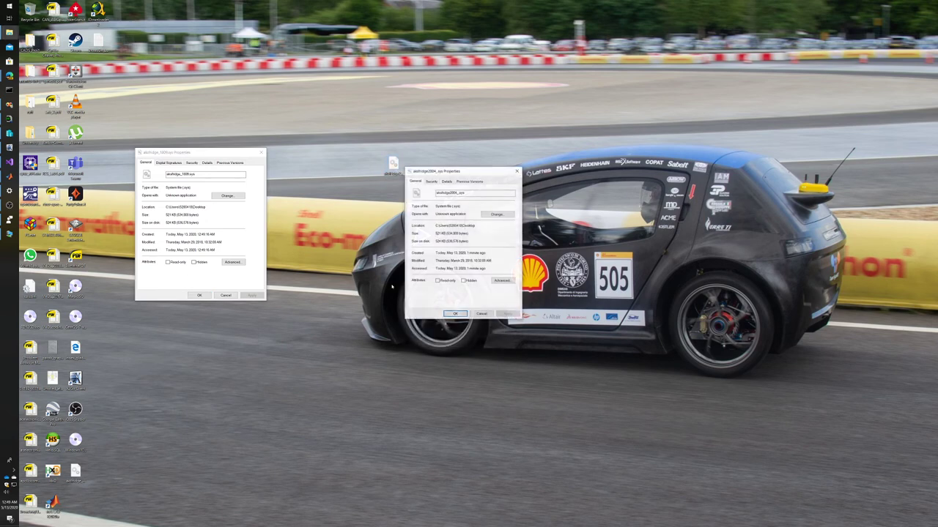
drag(439, 173, 310, 157)
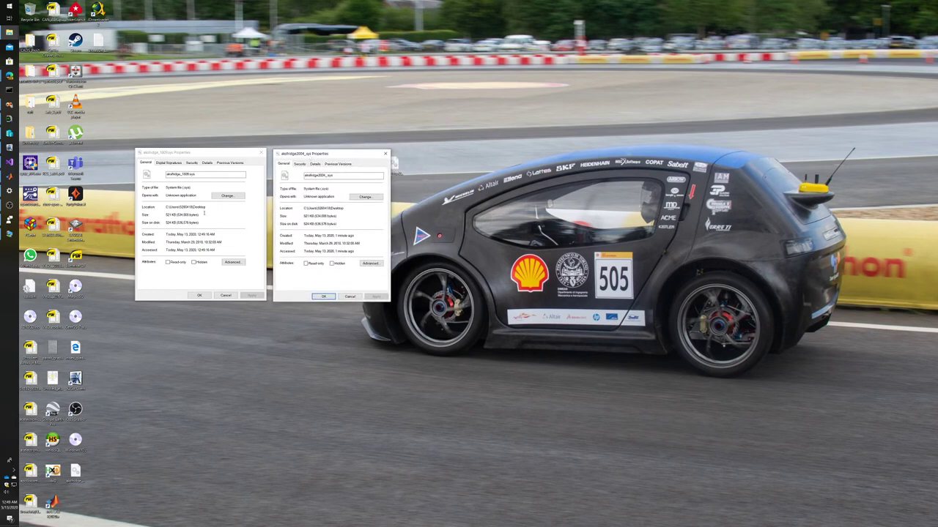
- Compare the file details of both driver copies, including the file version, and close the aksfridge2004_.sys properties
click(162, 162)
click(191, 163)
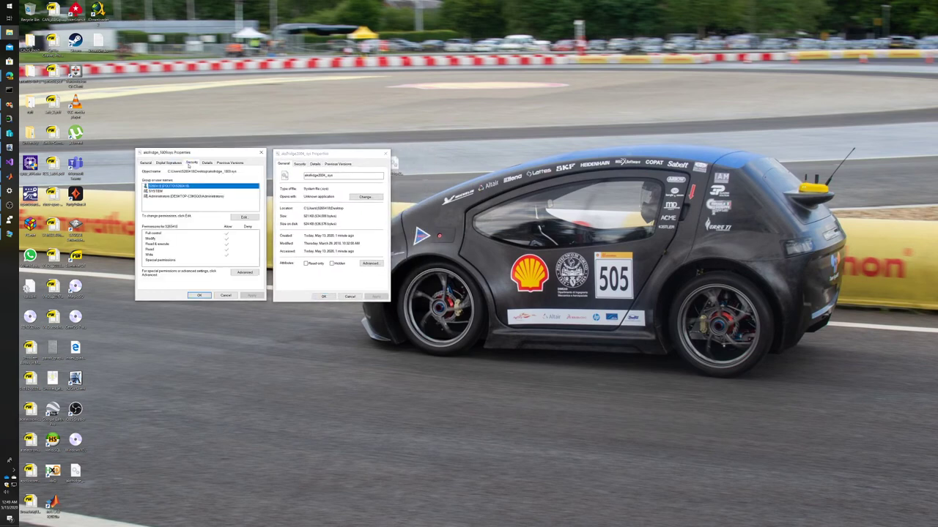
click(206, 163)
click(315, 164)
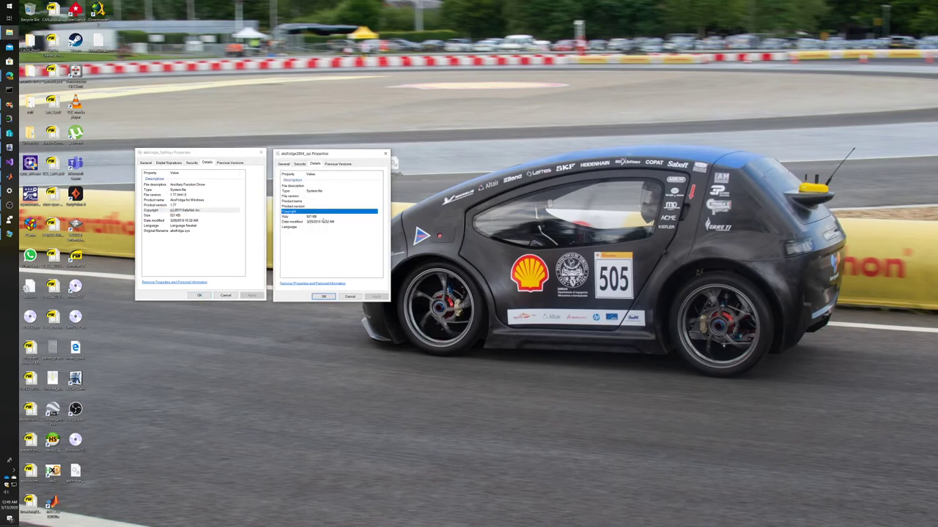
click(236, 240)
click(301, 192)
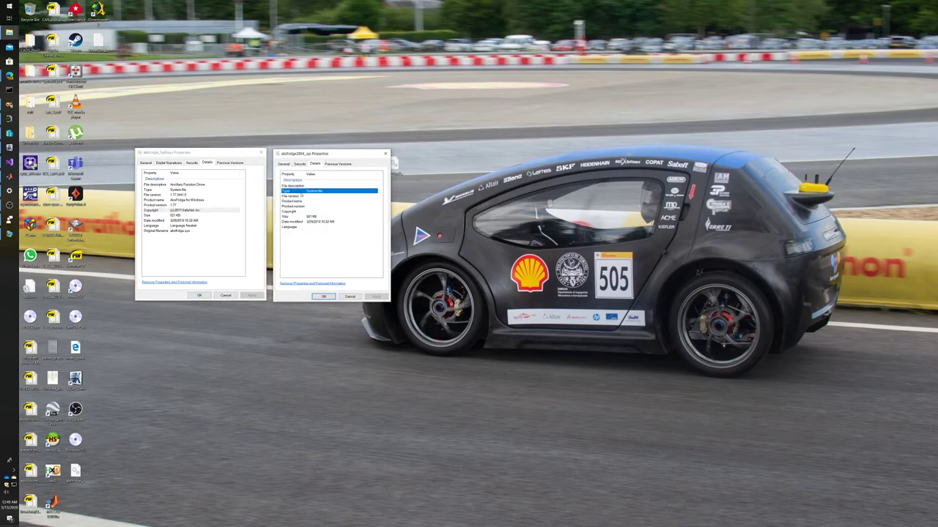
click(300, 198)
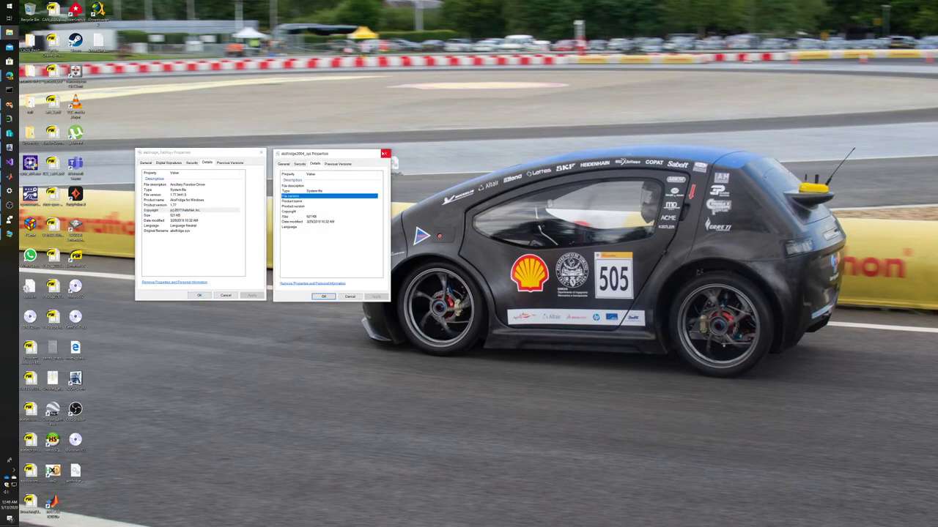
click(385, 153)
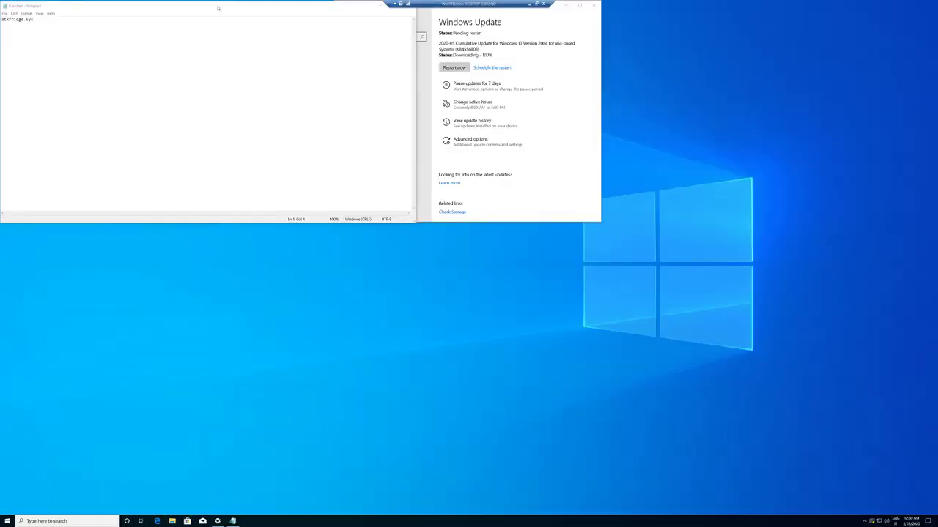
- Take the virtual machine out of full screen, place it beside the host's driver properties, and open C:\Windows inside it
click(536, 4)
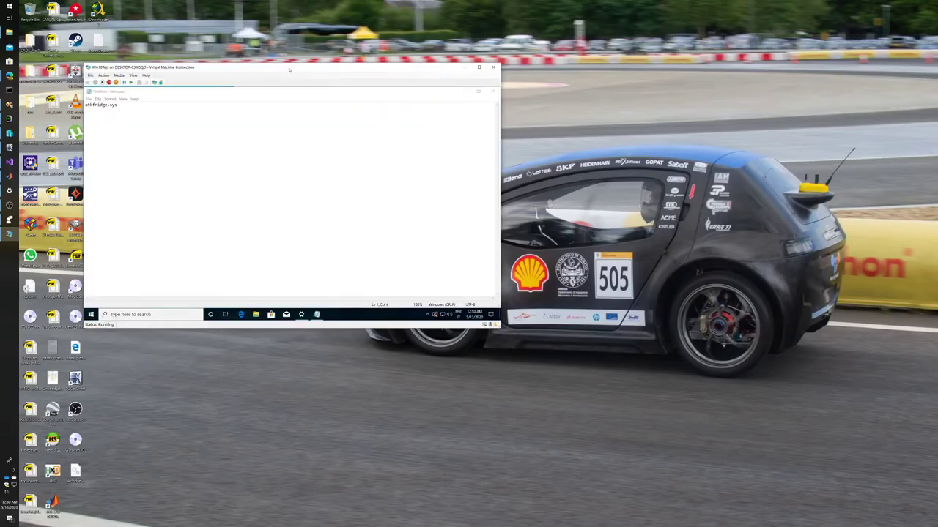
drag(290, 64, 534, 122)
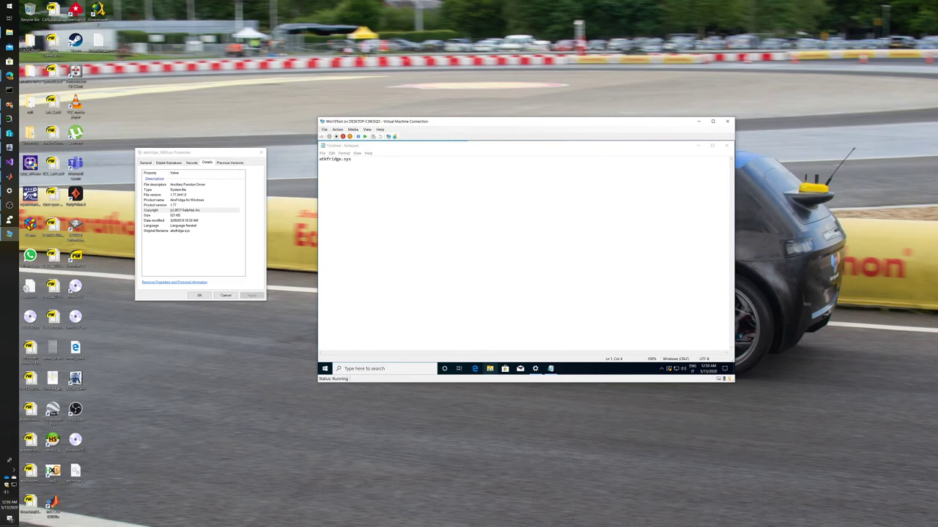
click(490, 369)
click(389, 255)
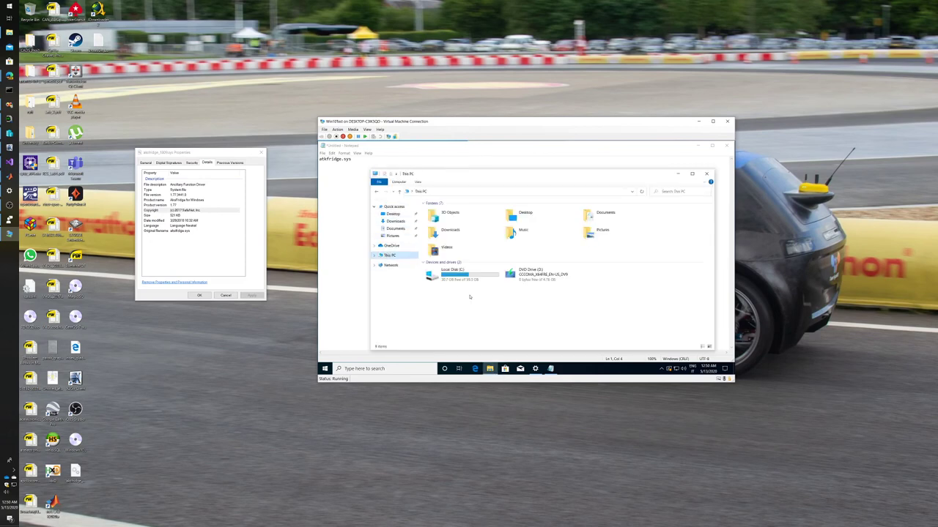
double_click(481, 272)
click(437, 232)
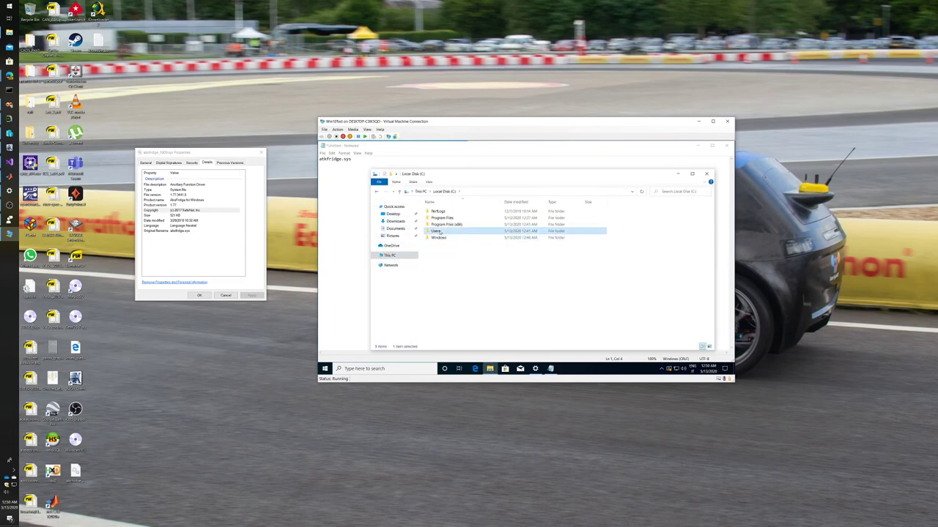
double_click(438, 237)
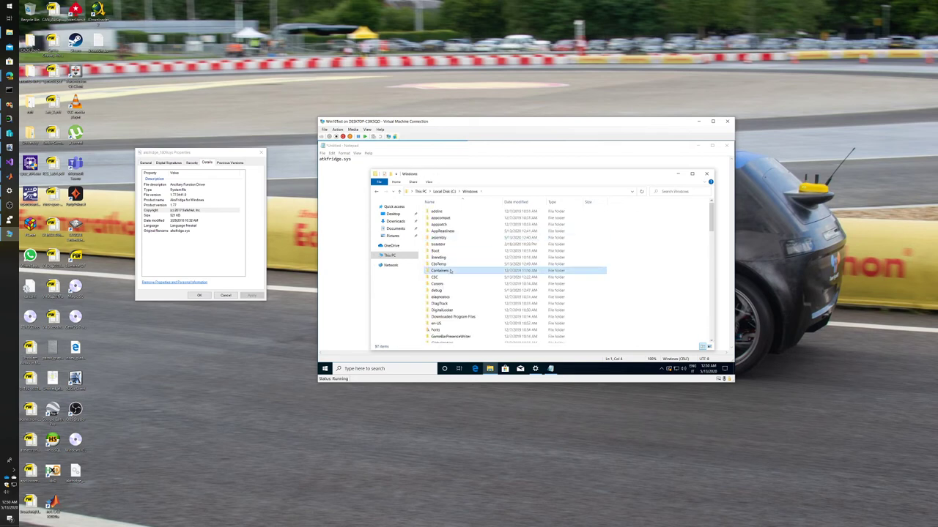
- Open the System32\drivers folder inside the virtual machine's Windows directory
click(451, 271)
text(sys)
key(Down)
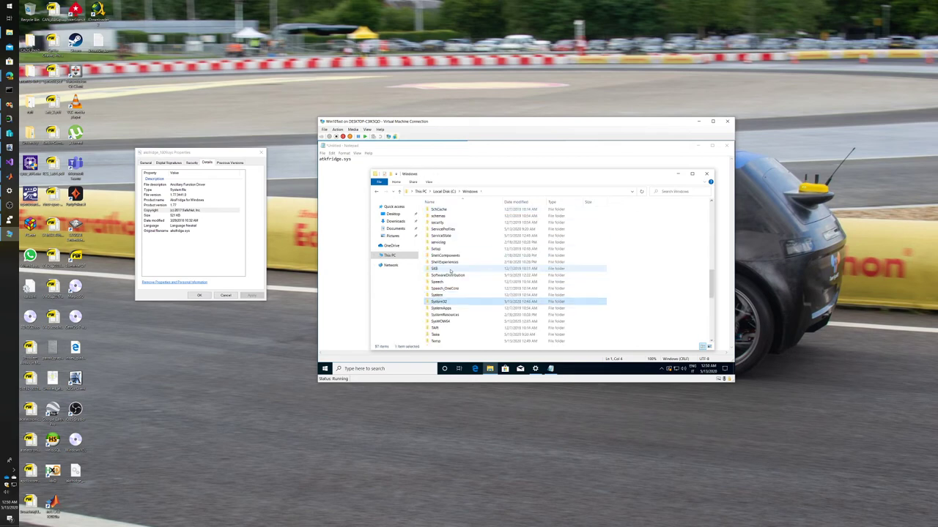
key(Return)
click(450, 271)
text(drivers)
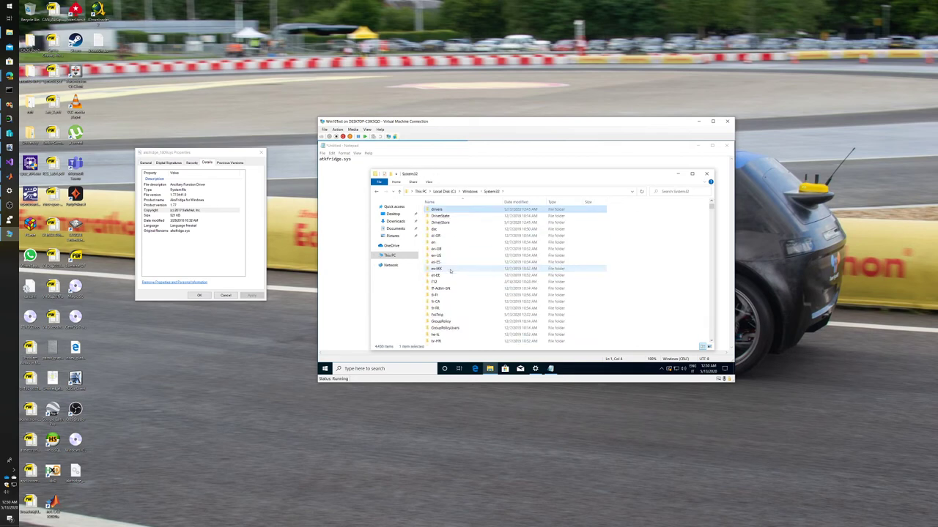
key(Return)
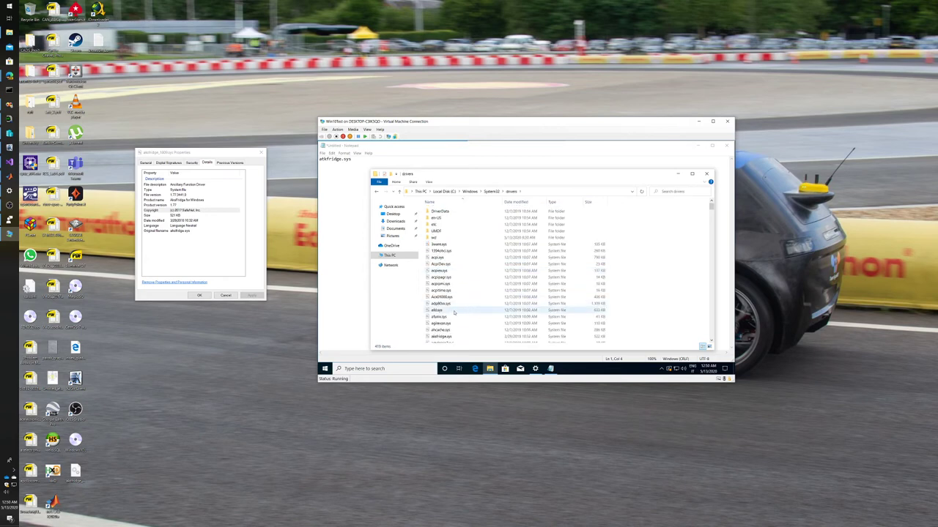
- Show the file details of the virtual machine's aksfridge.sys and compare its modification date with the host copy's
scroll(449, 307, down, 1)
right_click(446, 320)
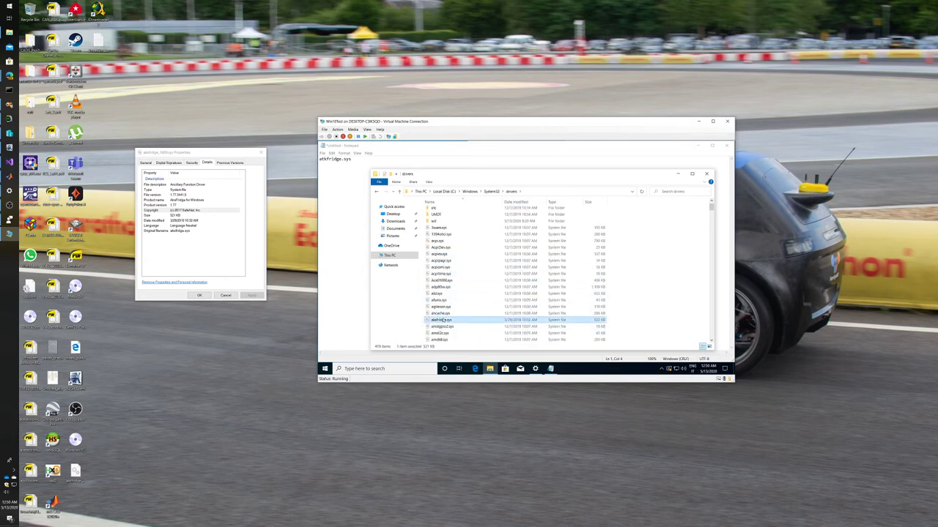
click(460, 314)
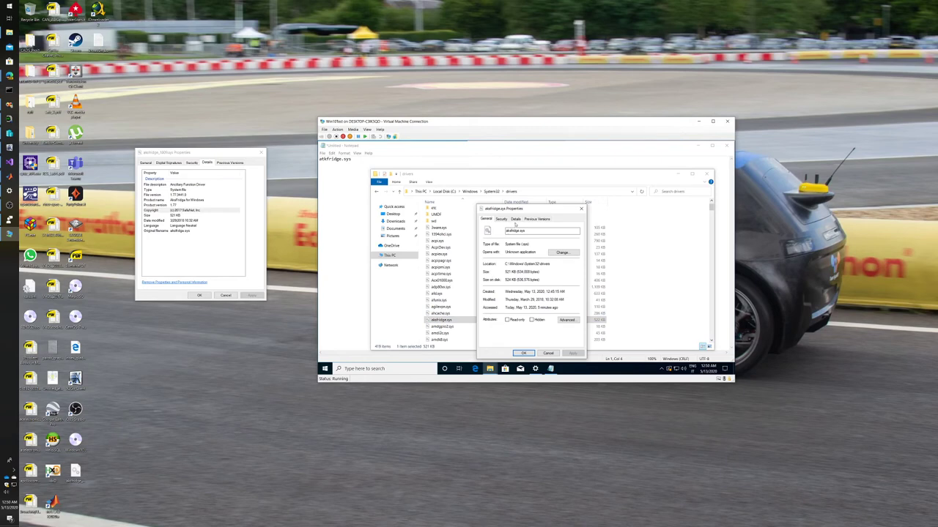
click(515, 219)
key(Down)
key(Down)
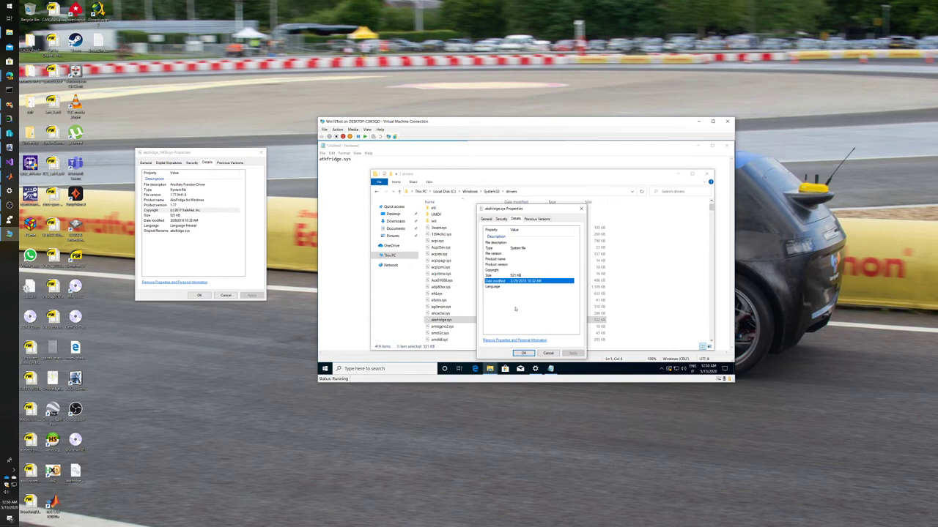
click(185, 220)
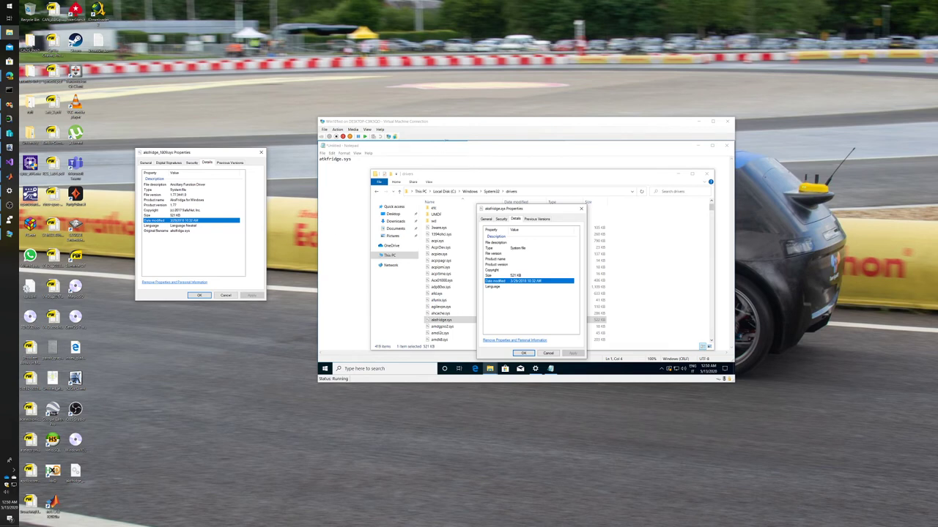
- Close the driver properties, drivers folder and Notepad without saving the note, and restart the virtual machine from Windows Update
click(523, 354)
click(707, 174)
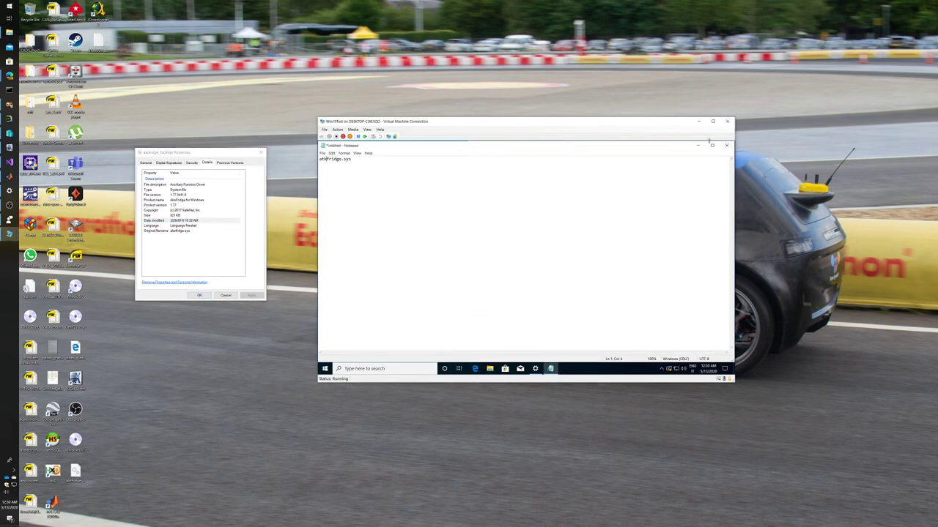
click(726, 145)
click(537, 254)
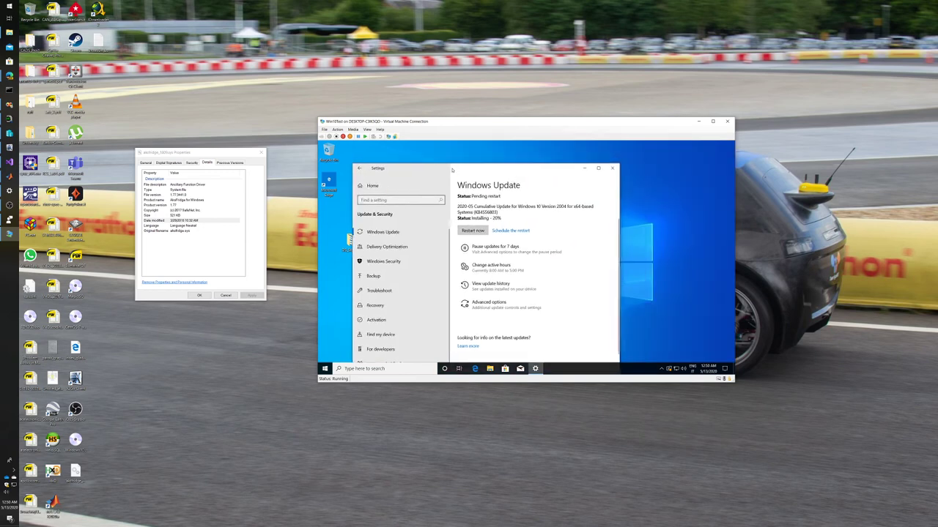
drag(566, 147, 459, 166)
click(476, 228)
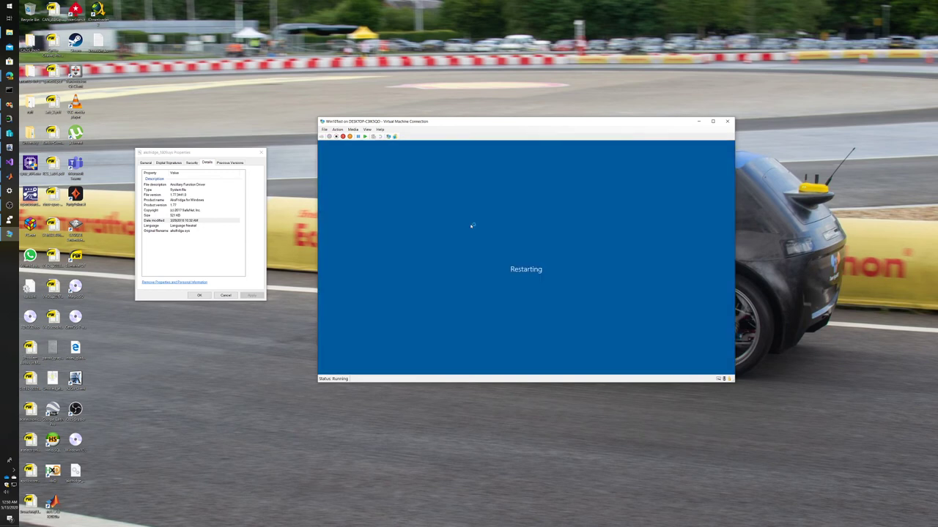
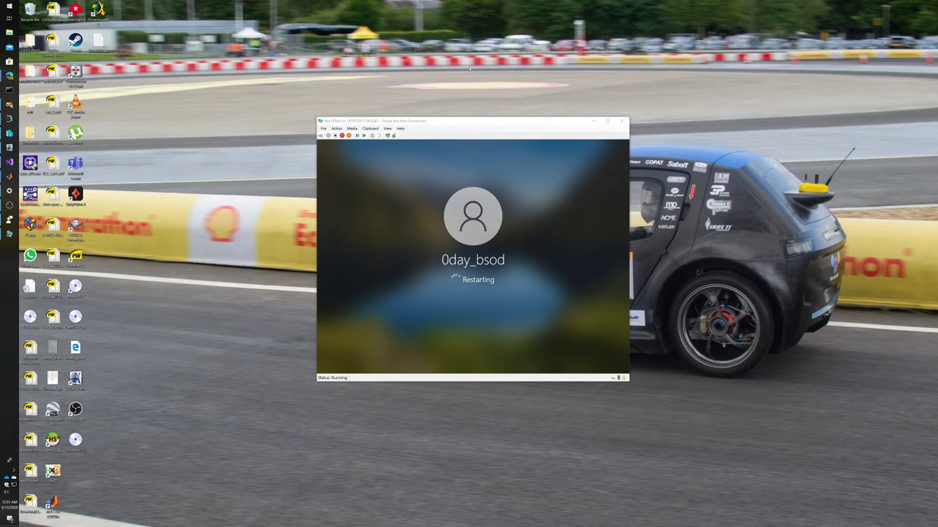
- Move the virtual machine window lower on the host desktop and open the host's Task Manager
drag(408, 121, 371, 253)
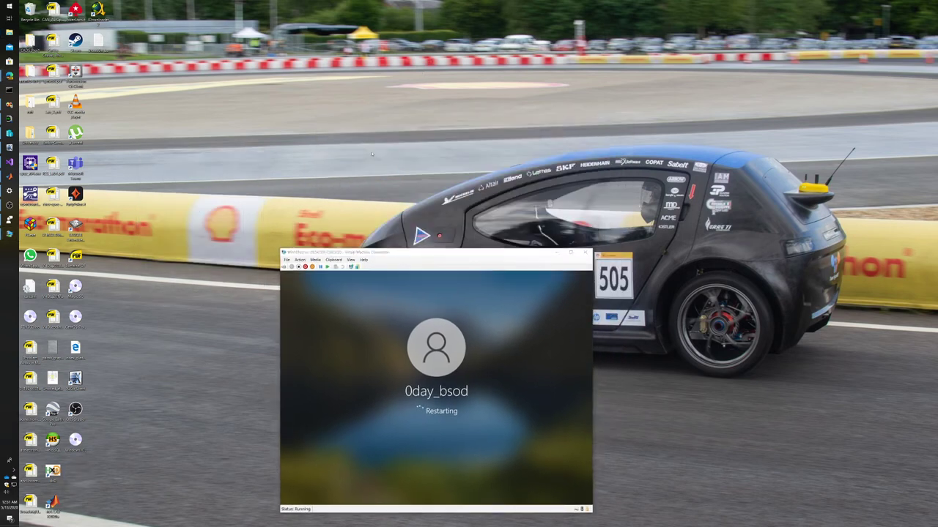
drag(275, 52, 400, 154)
right_click(123, 195)
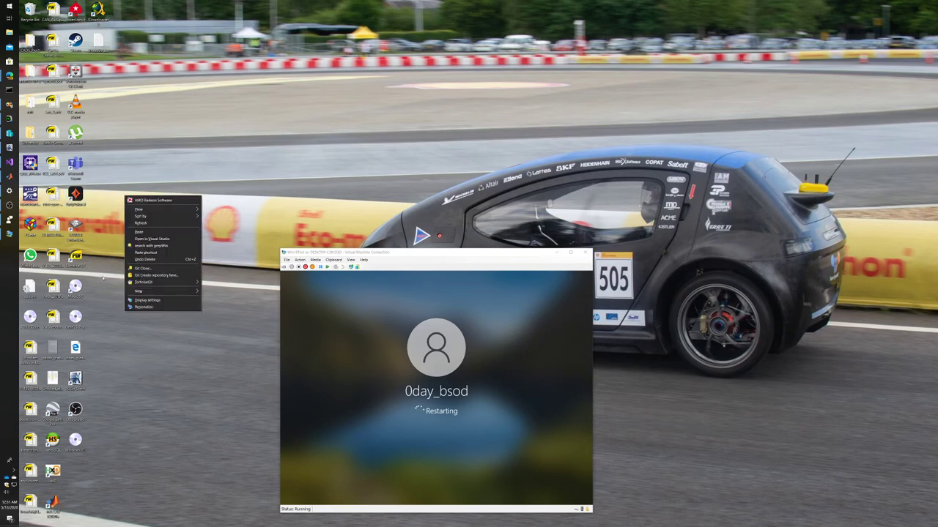
right_click(10, 293)
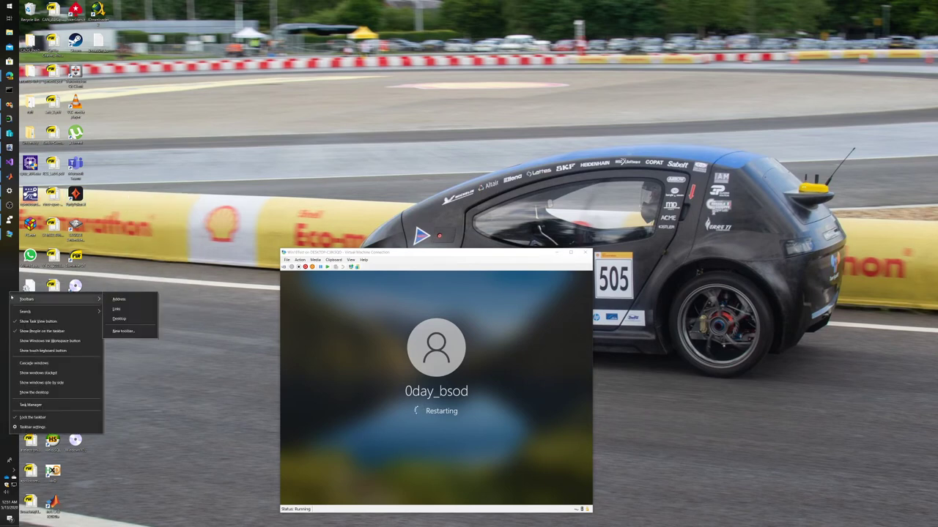
right_click(169, 369)
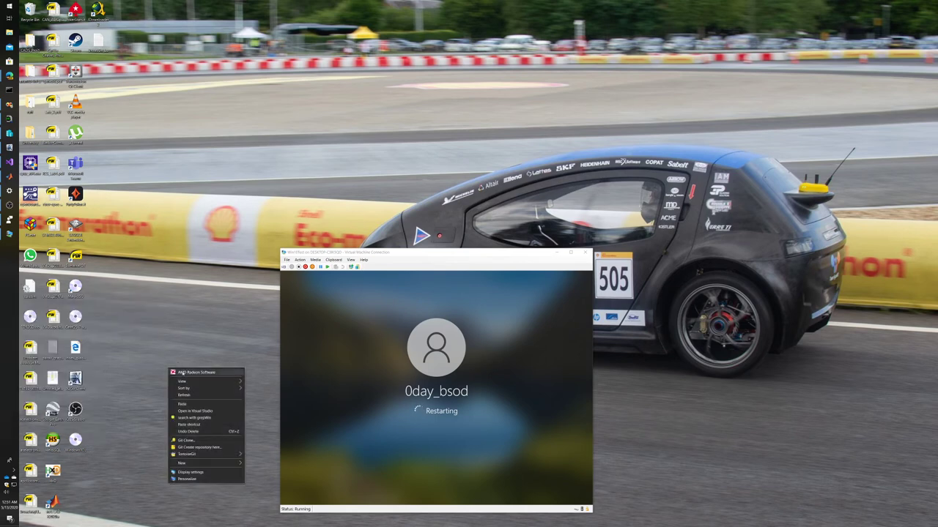
right_click(9, 506)
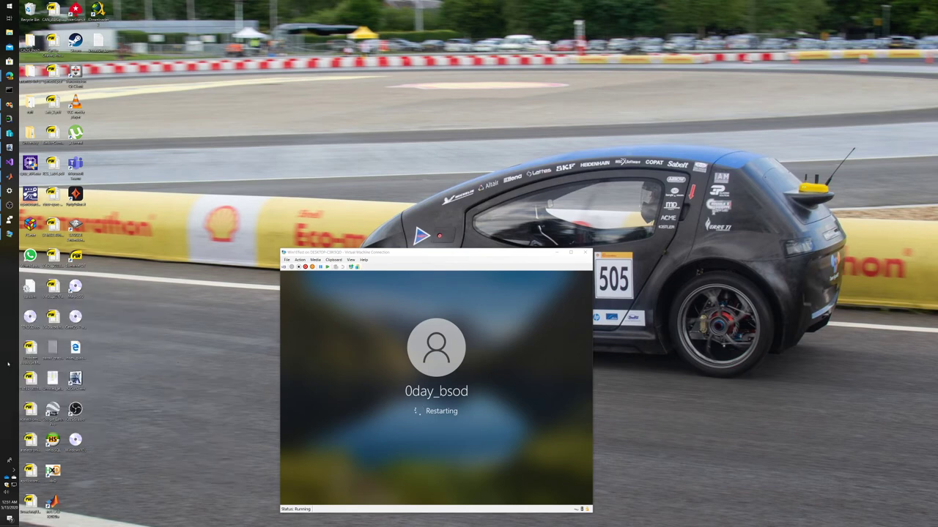
click(93, 476)
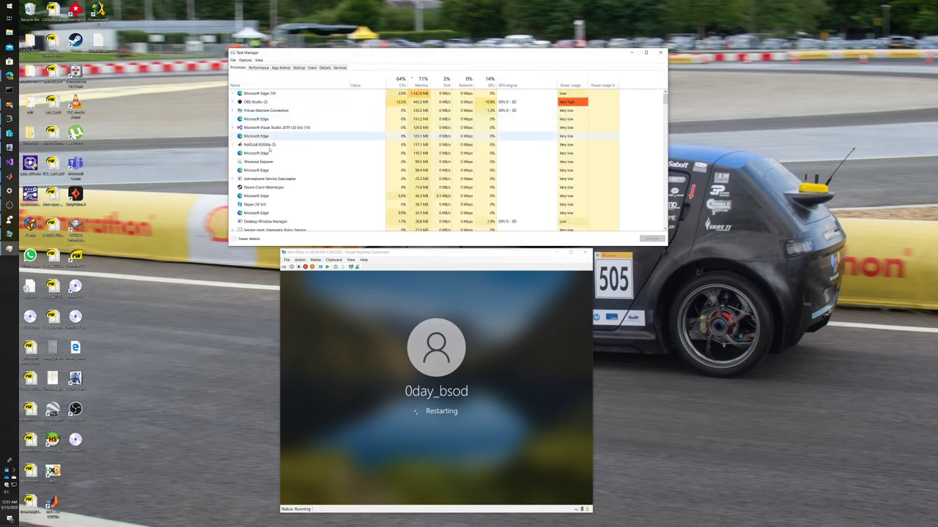
- Restart the host's Windows Explorer process and close Task Manager
right_click(270, 162)
click(275, 168)
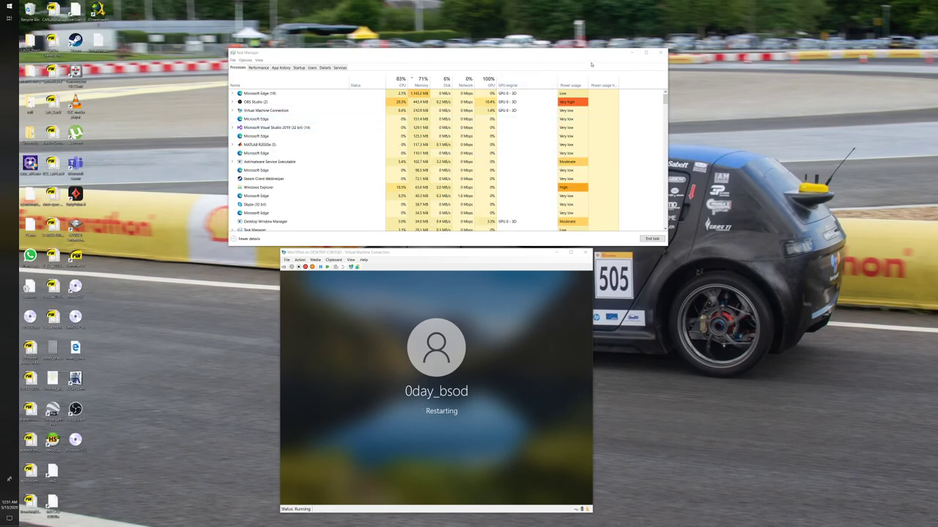
click(660, 52)
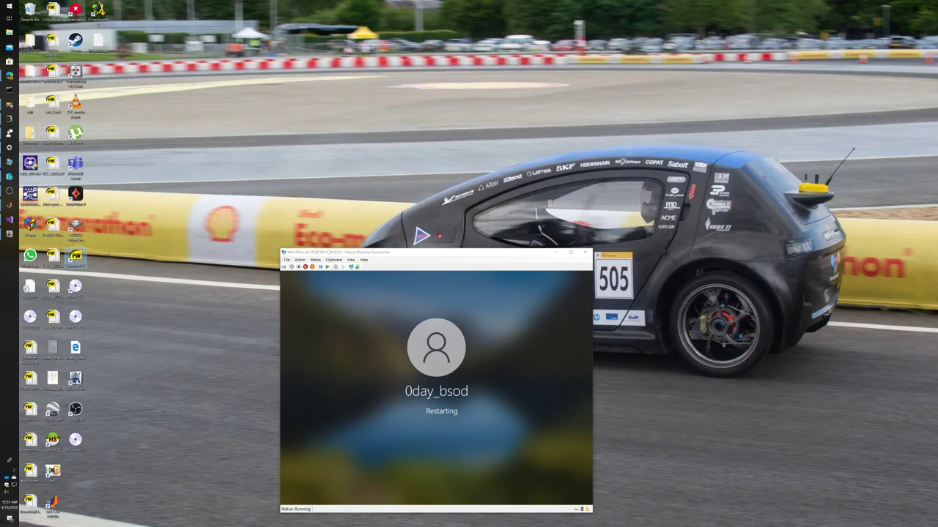
- Move the virtual machine window back up the host desktop
right_click(118, 244)
key(Escape)
drag(395, 254, 354, 114)
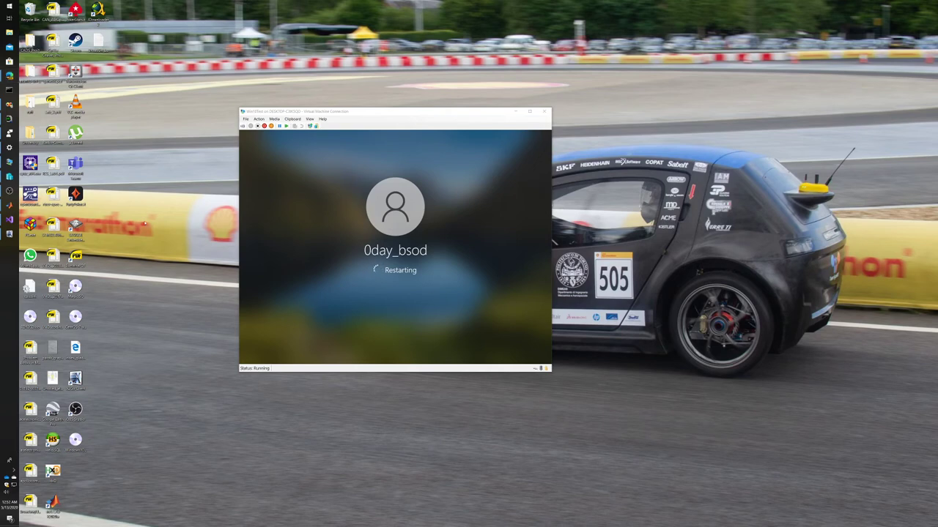
right_click(146, 224)
mouse_move(178, 242)
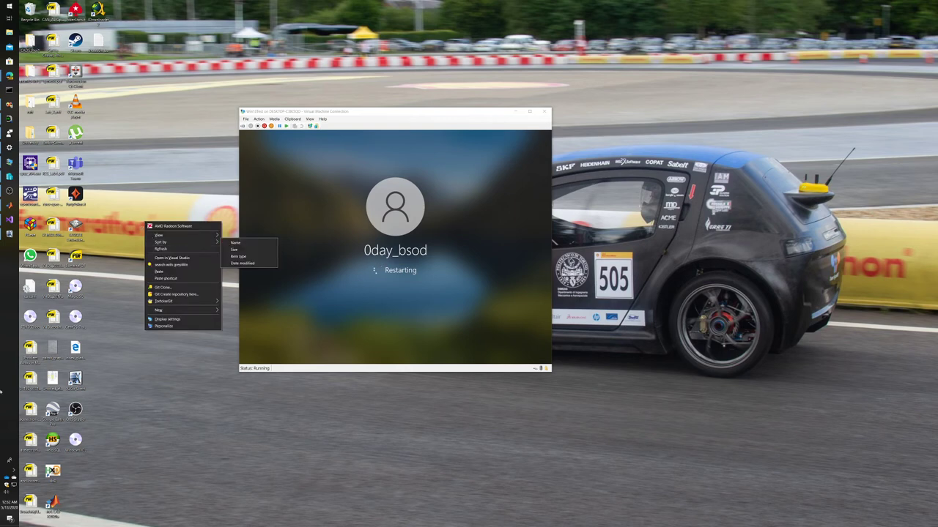
right_click(4, 281)
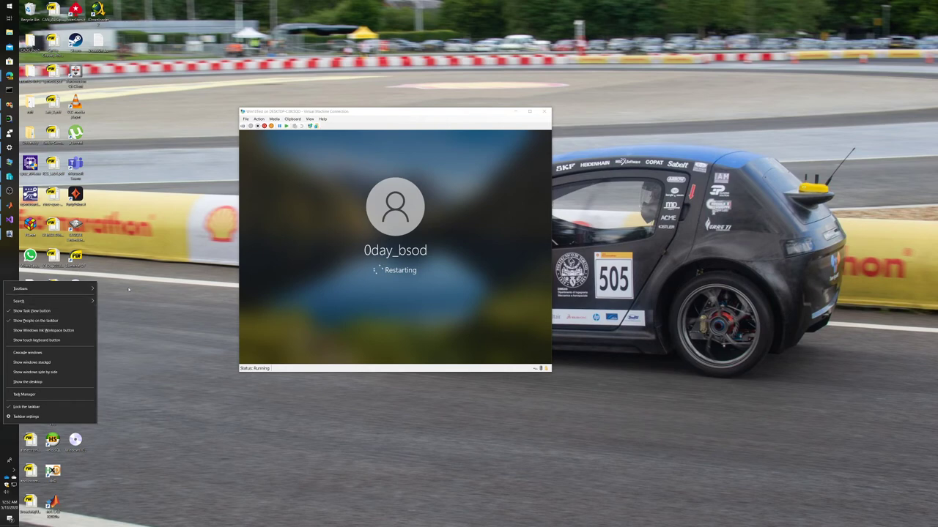
right_click(135, 290)
click(9, 6)
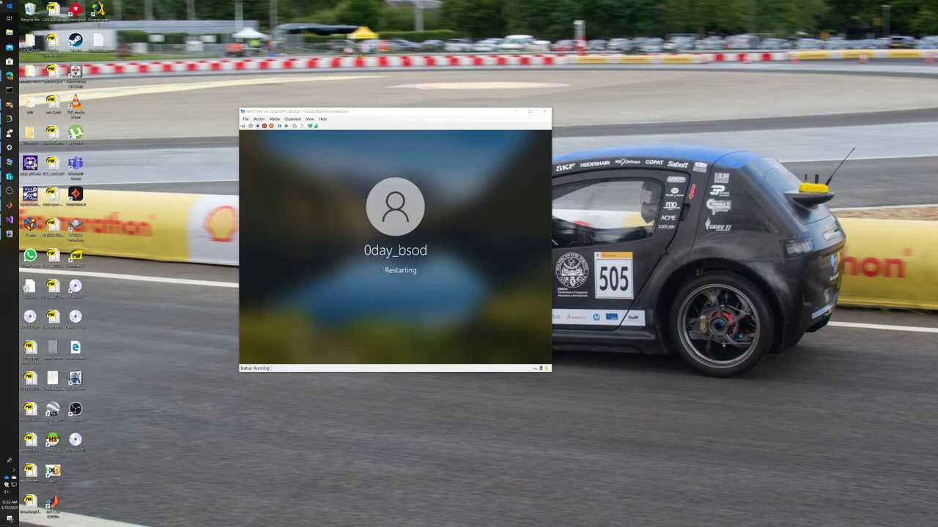
click(27, 173)
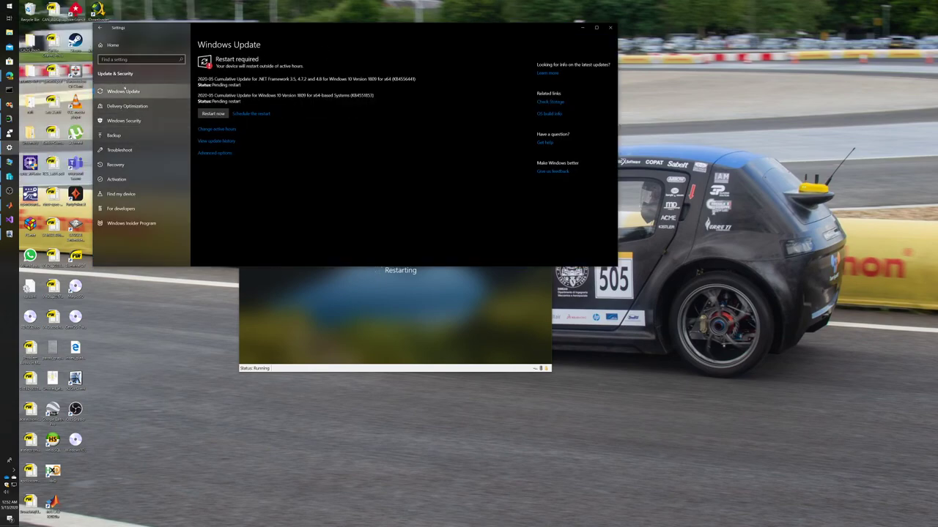
click(112, 45)
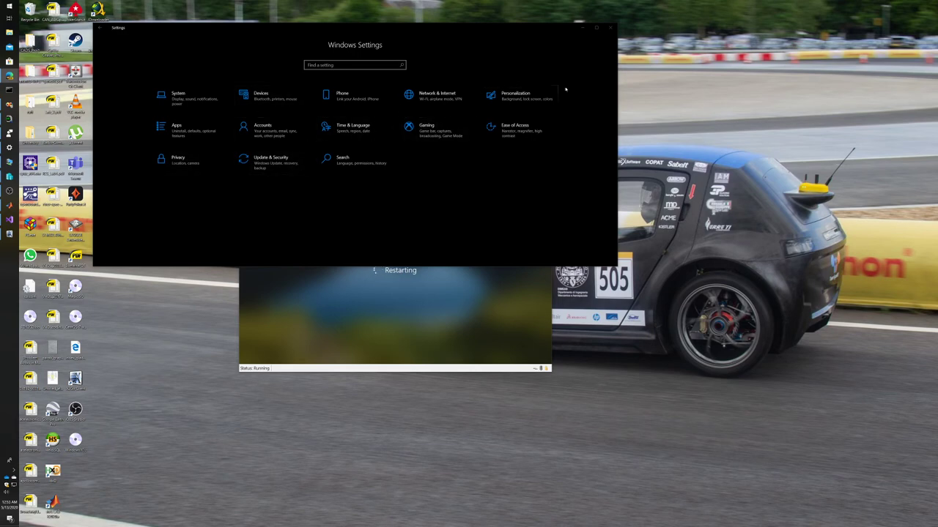
click(337, 66)
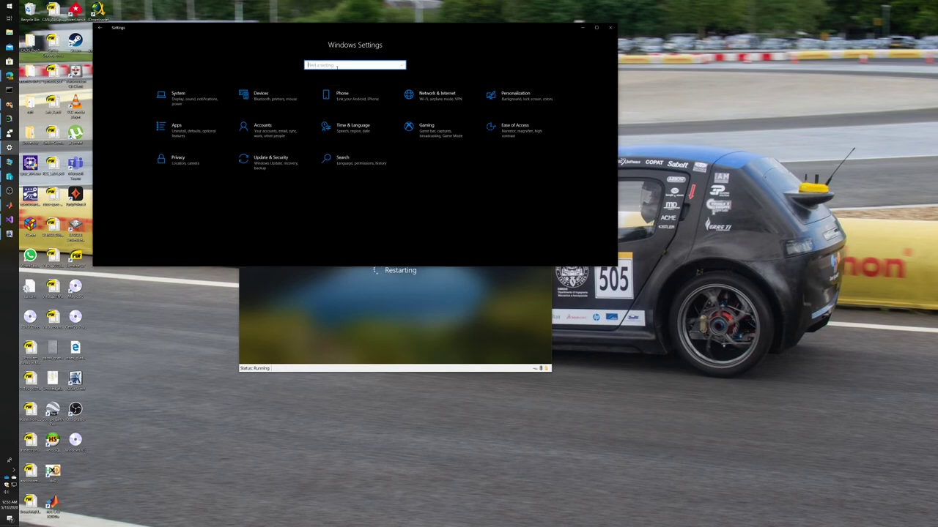
right_click(140, 298)
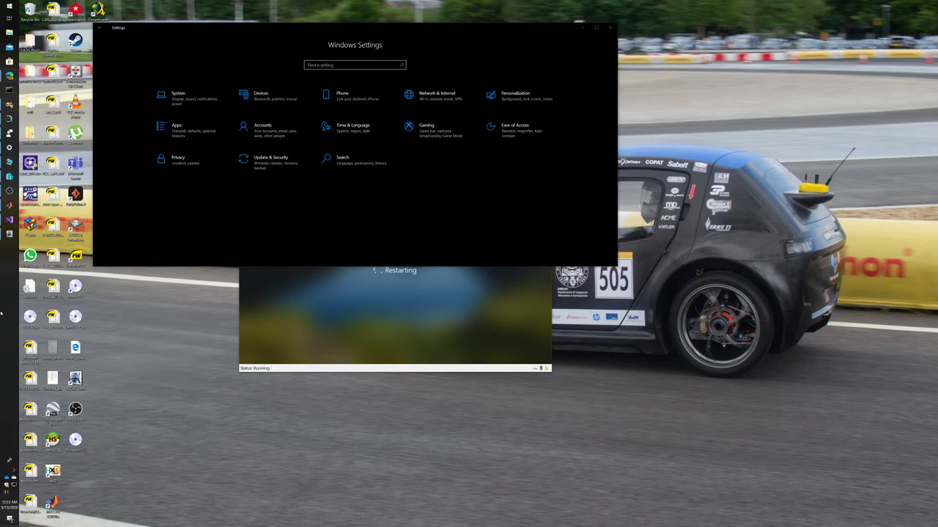
right_click(9, 314)
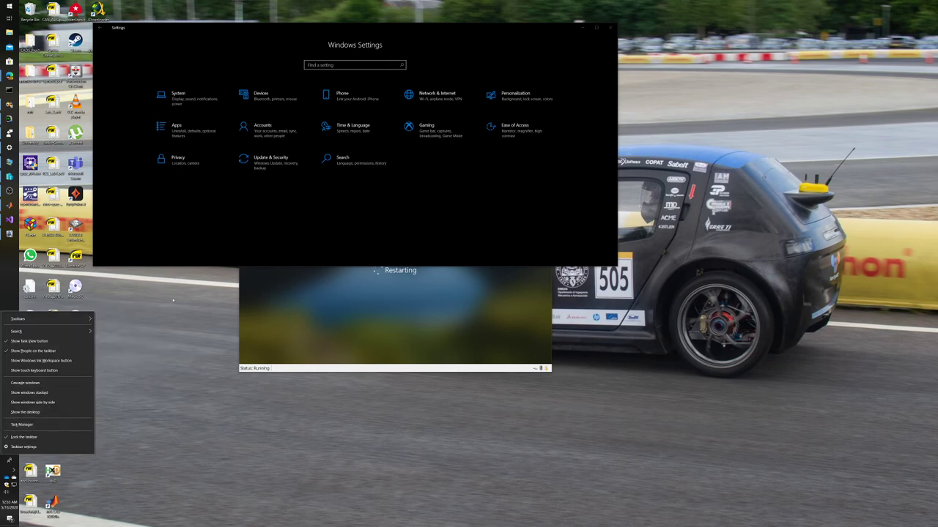
click(610, 27)
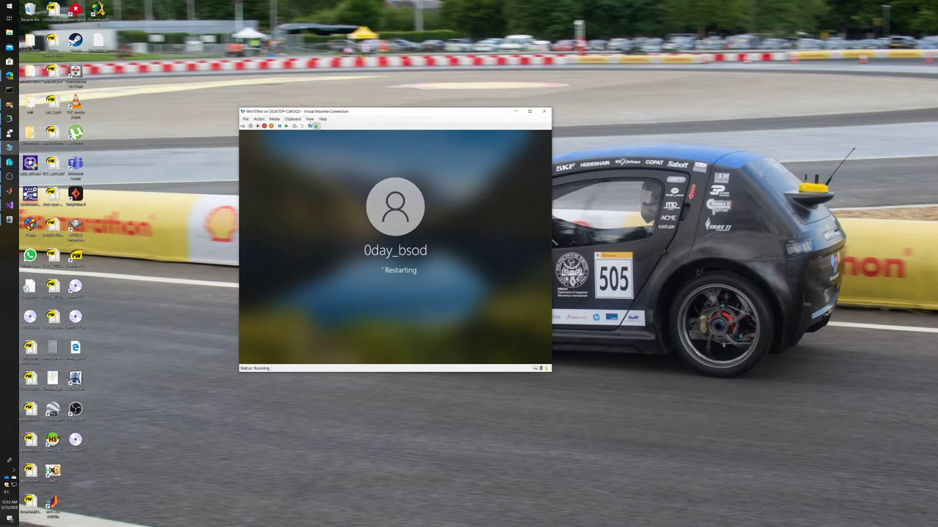
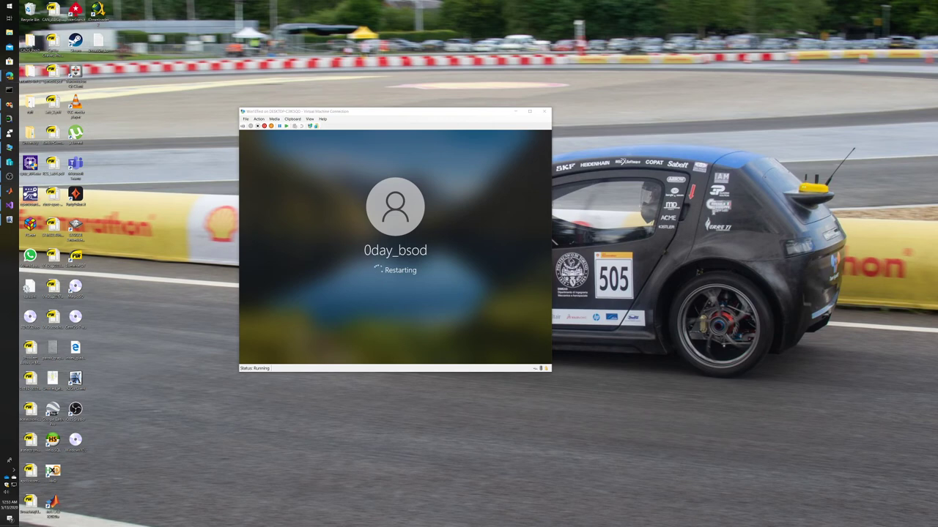
- Get and install the free Xbox Series X theme from the Microsoft Store on the host, and close the store
click(464, 221)
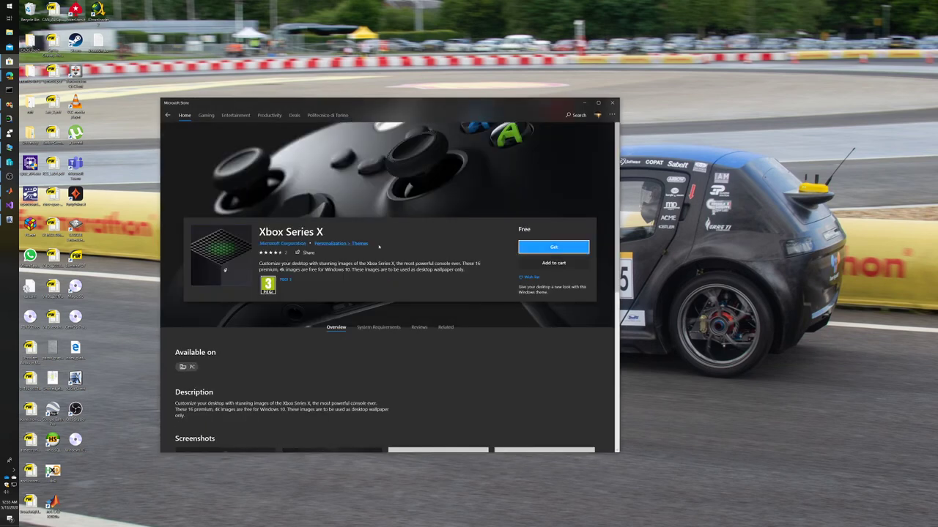
click(554, 249)
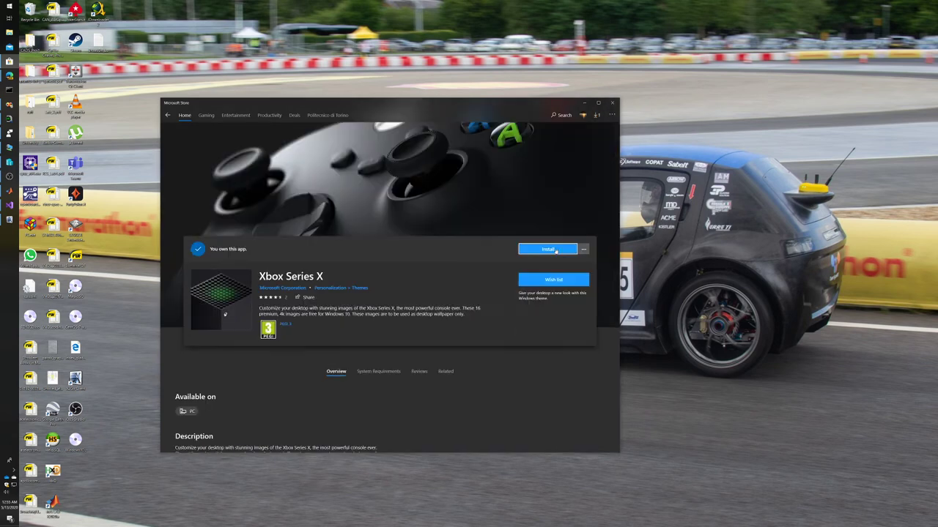
click(546, 232)
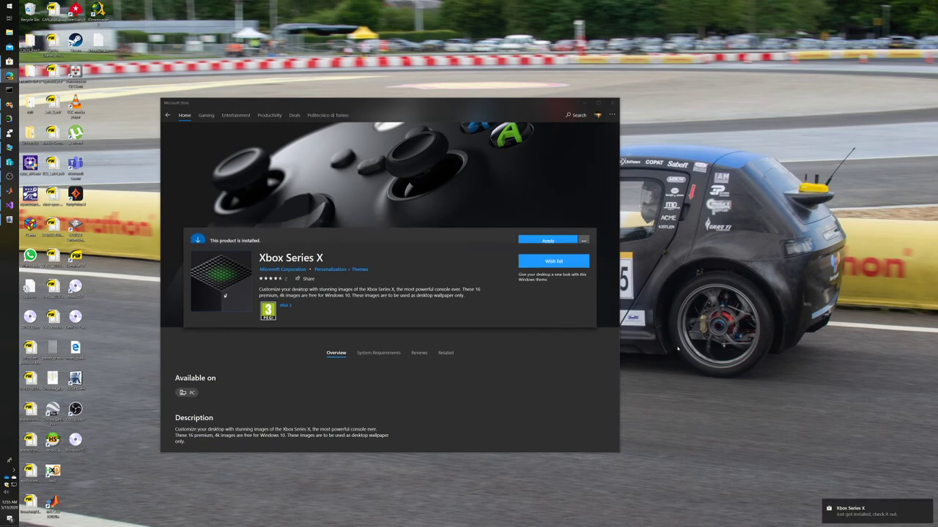
click(532, 231)
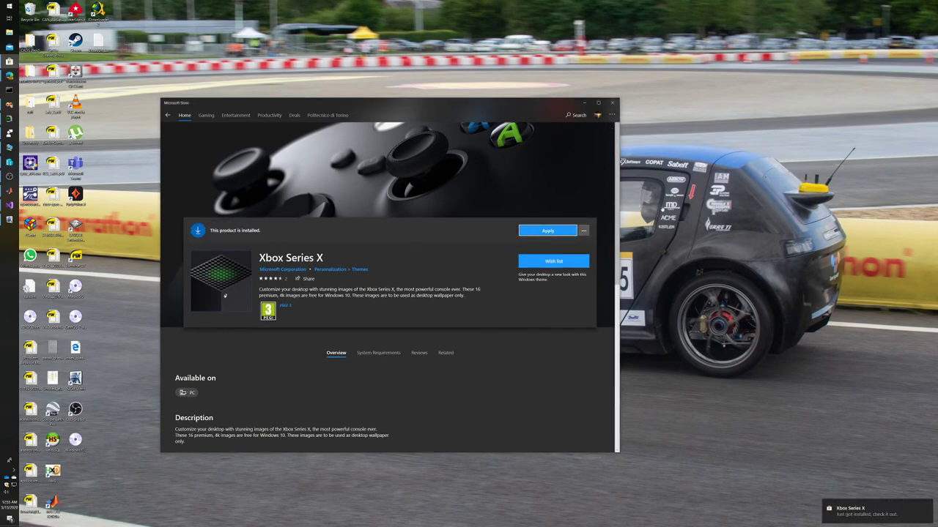
click(584, 231)
click(584, 232)
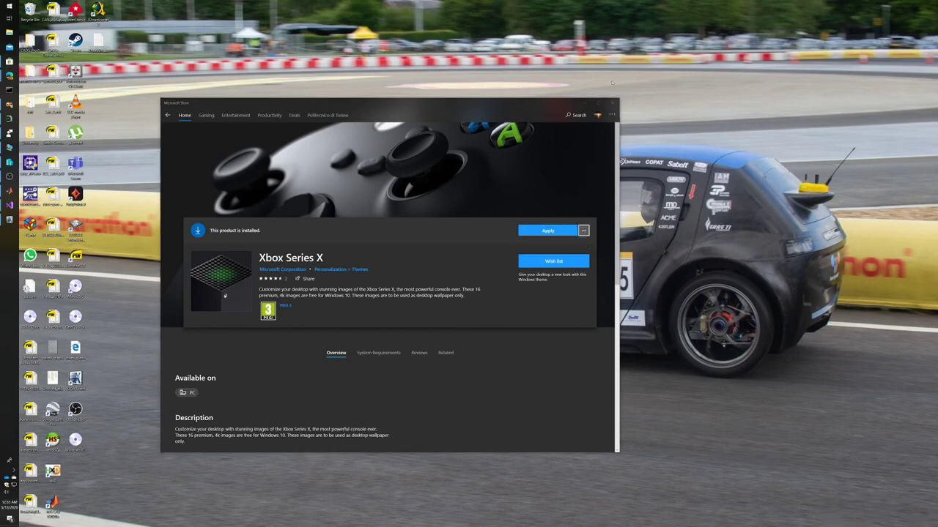
click(611, 103)
- Apply the installed Xbox Series X theme in the host's desktop personalization settings
right_click(607, 226)
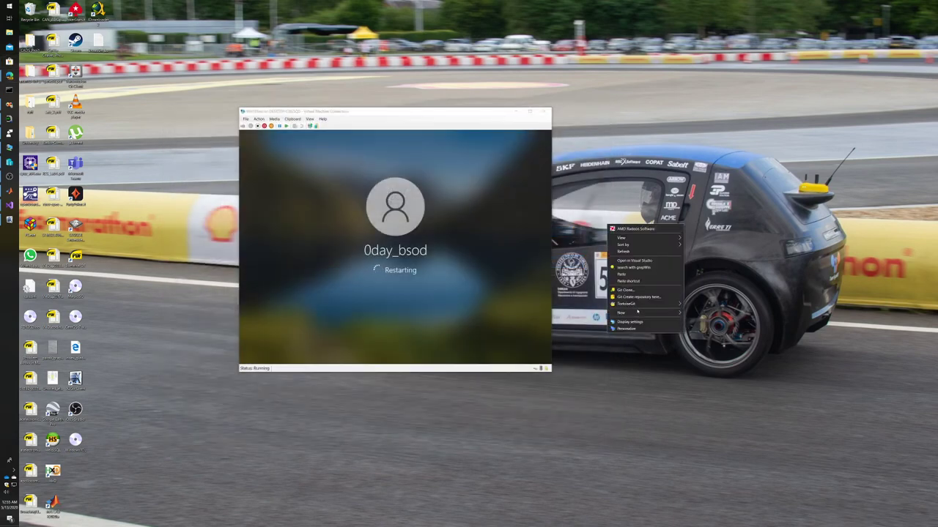
click(629, 321)
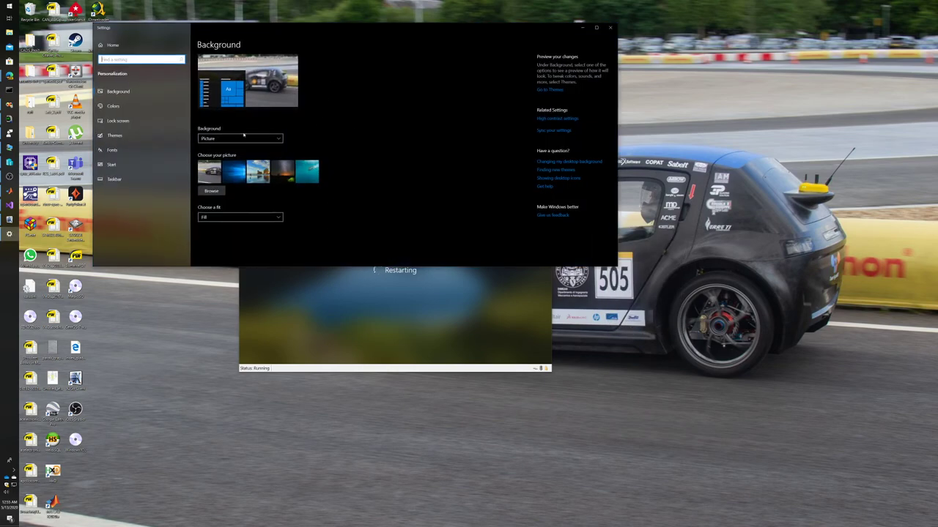
click(212, 190)
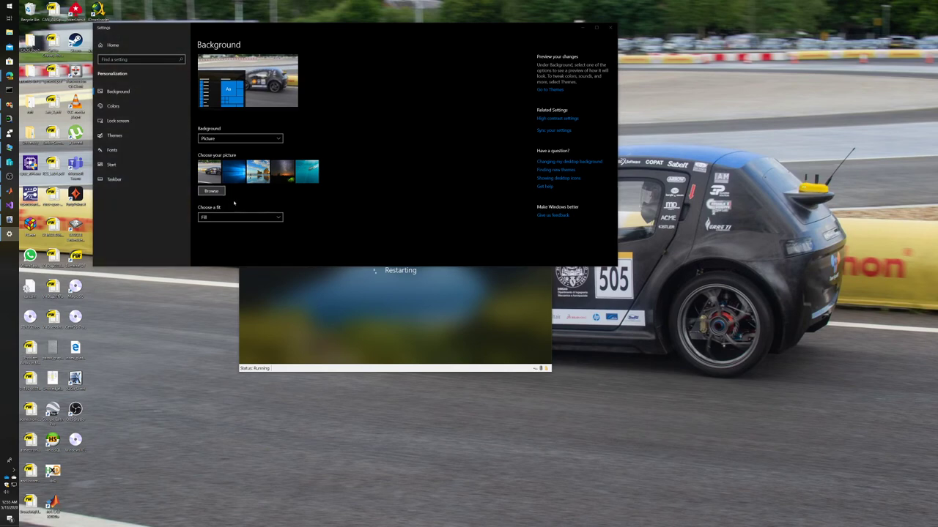
click(378, 28)
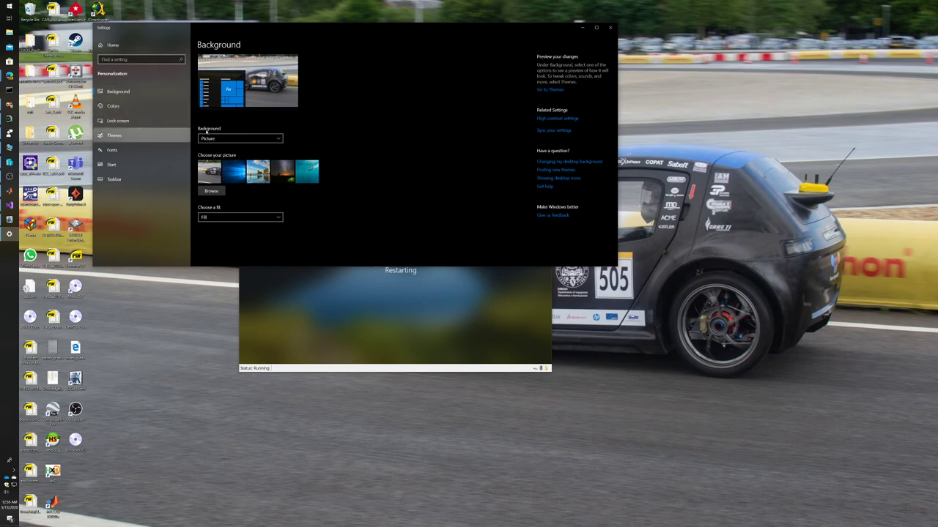
click(115, 135)
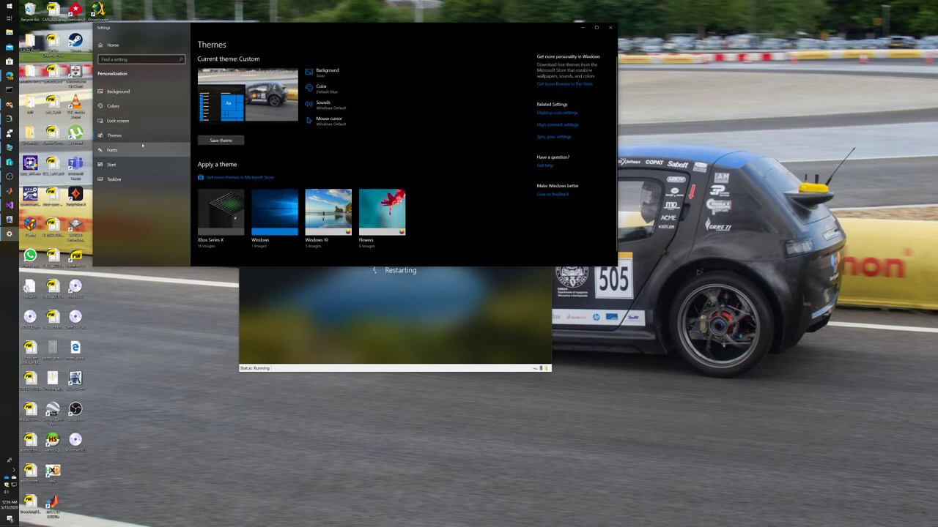
click(216, 242)
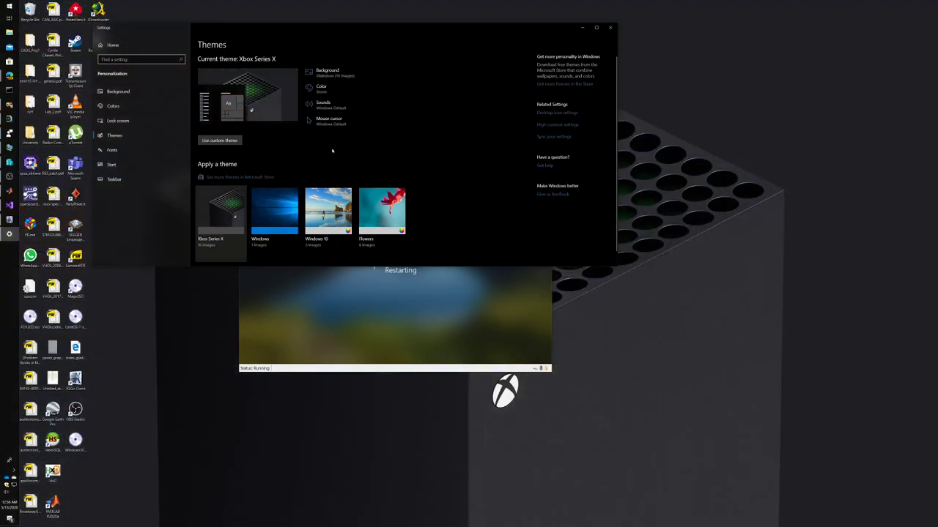
- Examine the theme's slideshow background settings and the album folder picker, leaving the album as it is
right_click(680, 319)
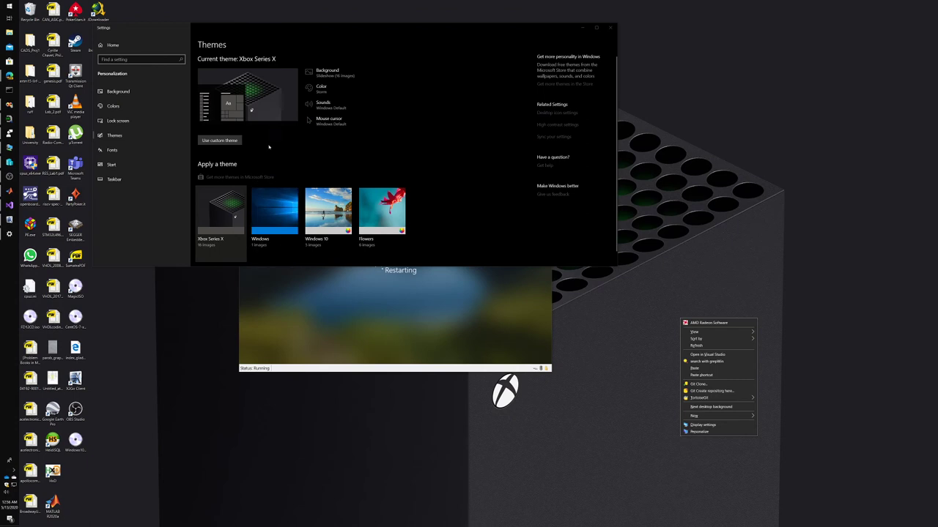
click(117, 90)
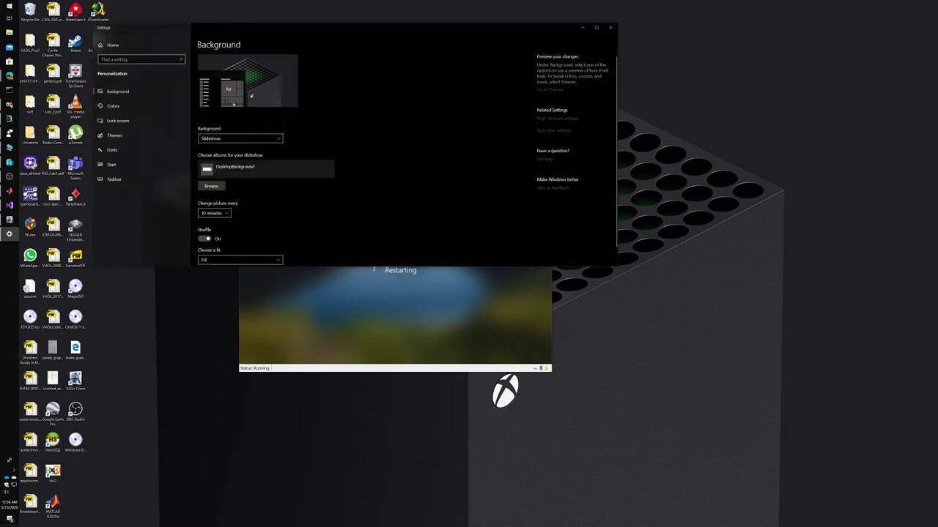
scroll(234, 139, down, 1)
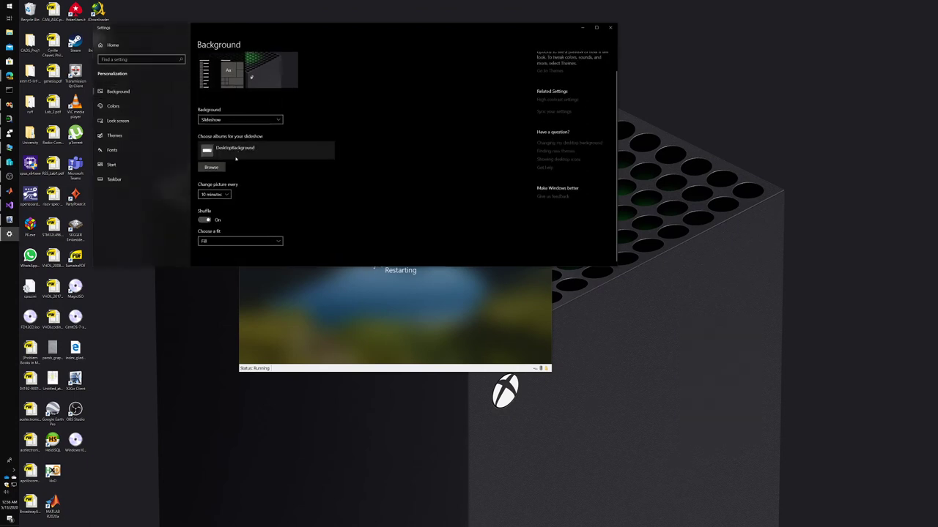
click(211, 167)
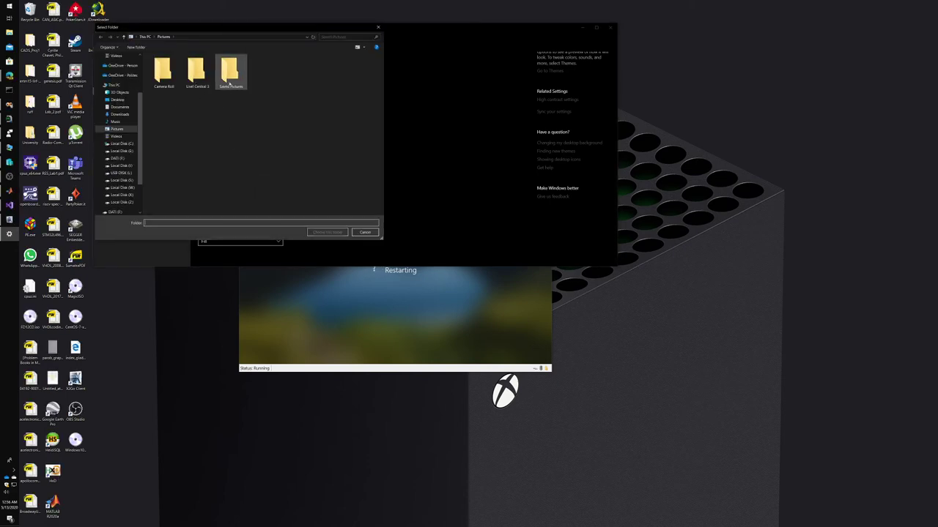
click(378, 27)
- Advance the desktop background slideshow to the Xbox Series X processor chip picture
right_click(667, 279)
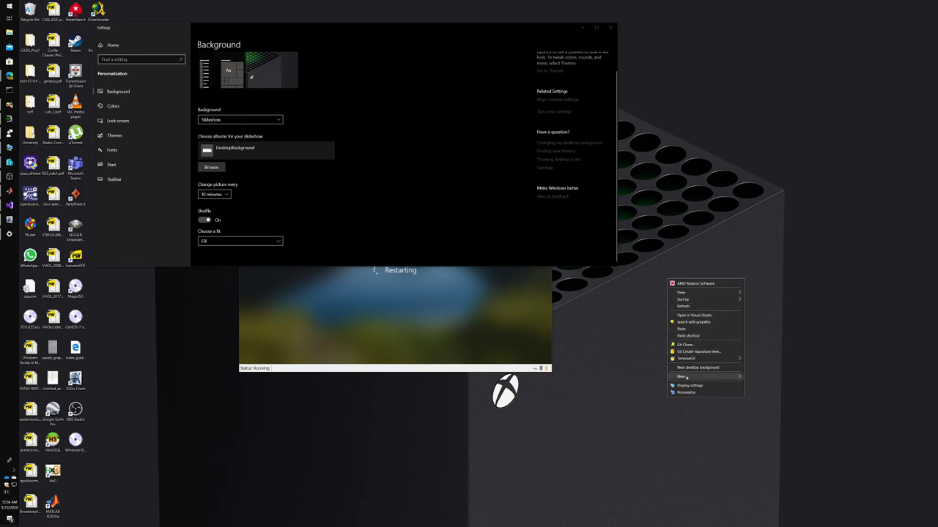
click(714, 367)
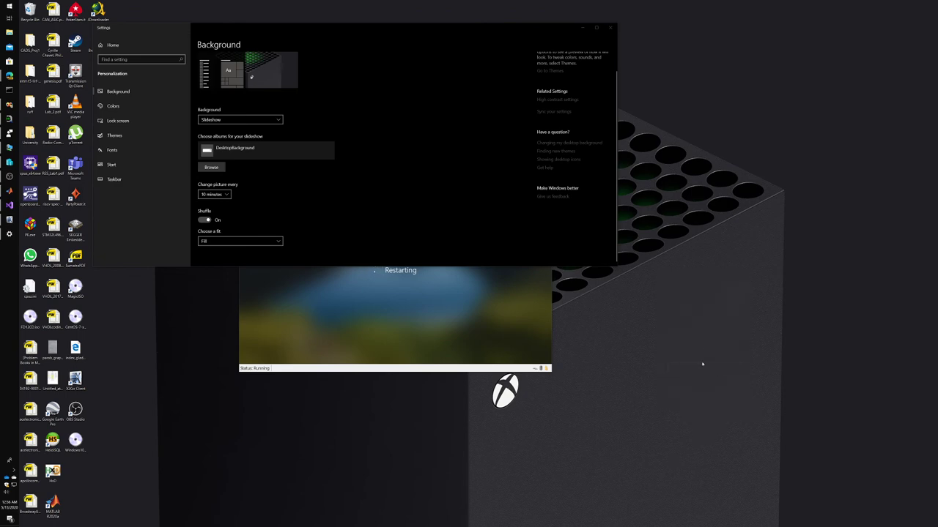
right_click(681, 324)
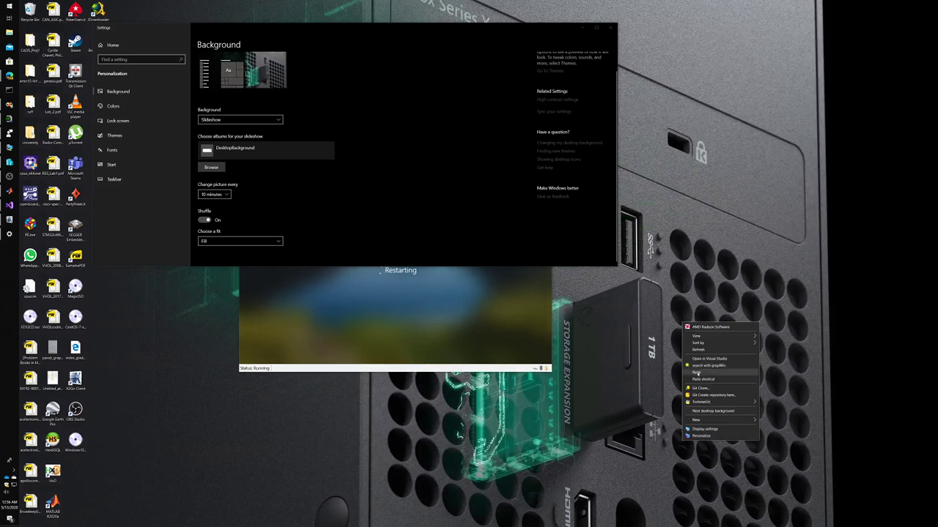
click(705, 413)
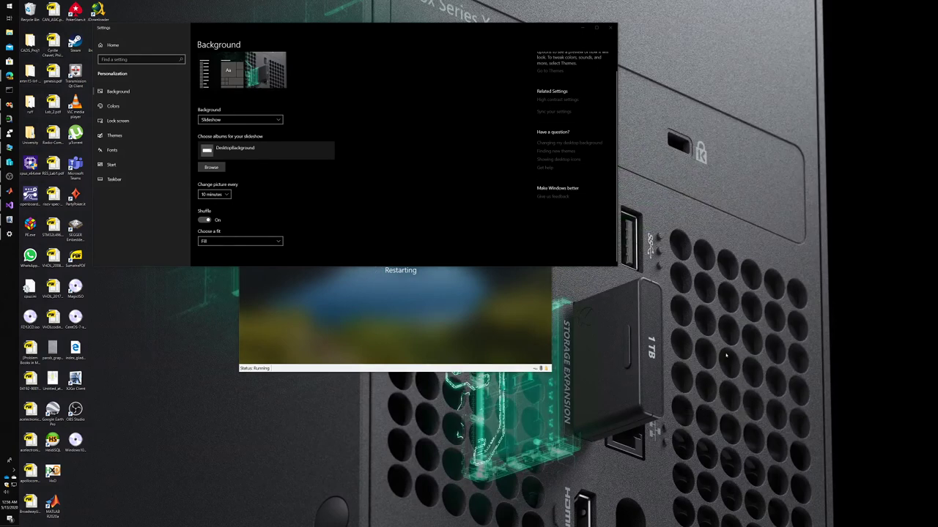
right_click(701, 344)
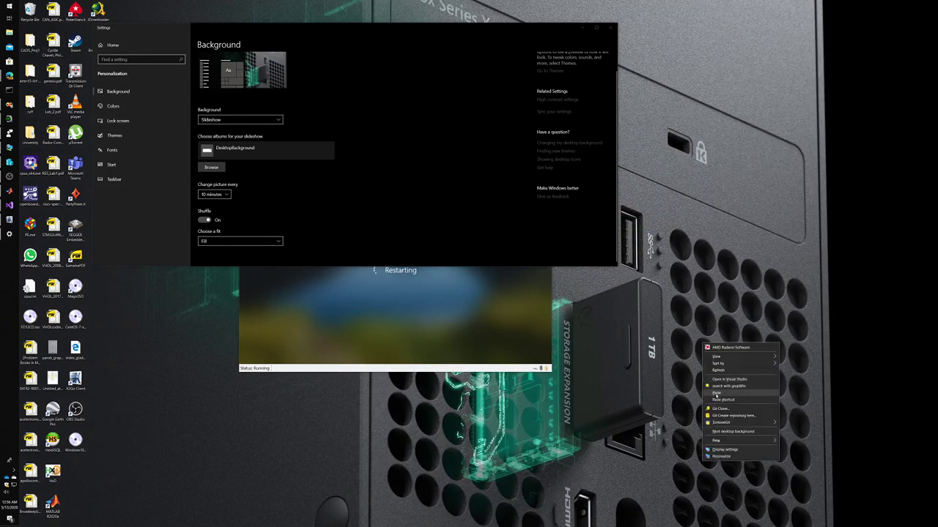
click(720, 432)
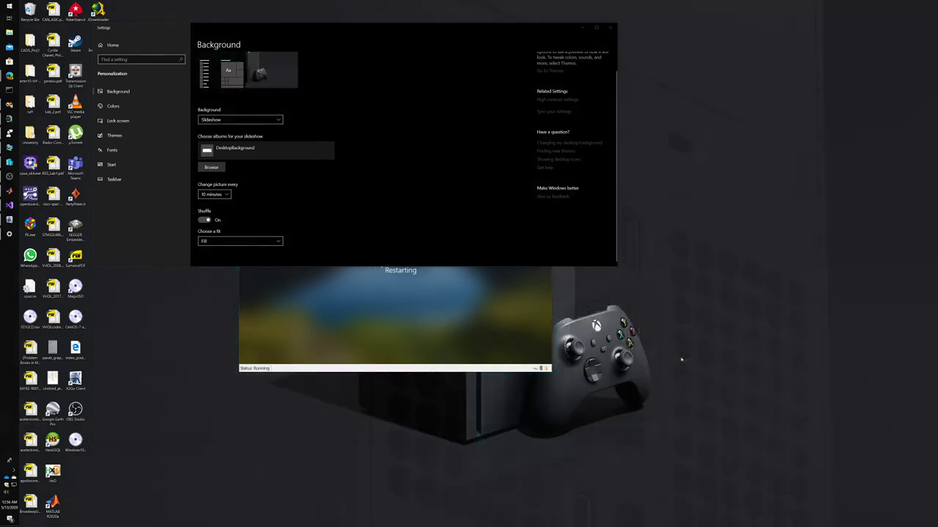
right_click(682, 359)
click(692, 448)
right_click(648, 327)
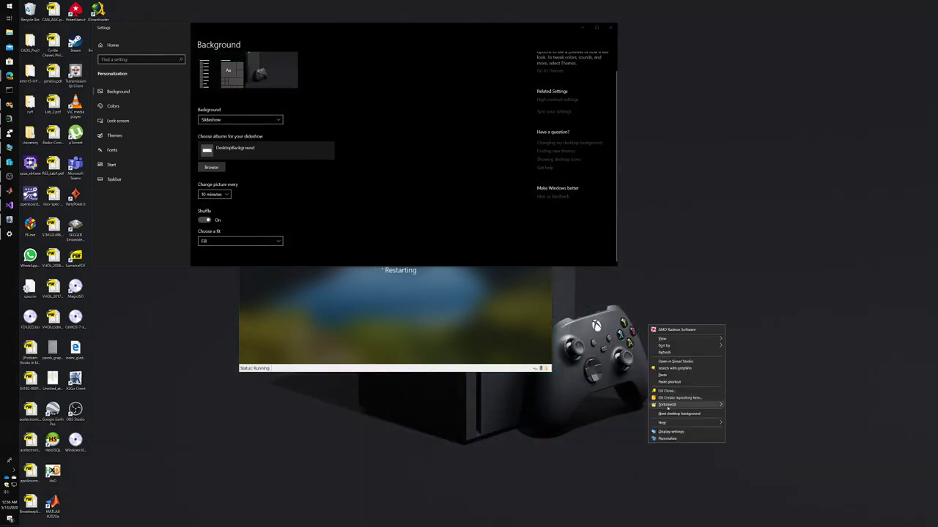
click(665, 415)
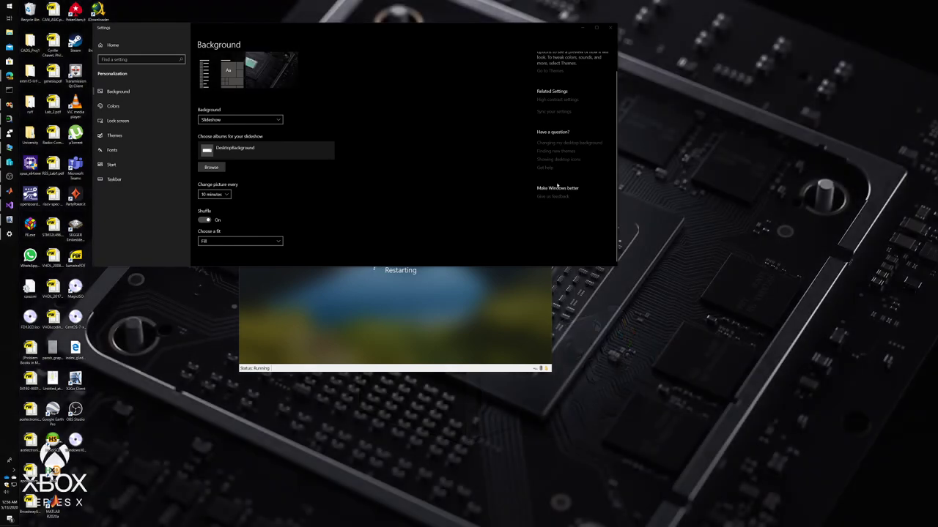
- Minimize the Settings and virtual machine windows to view the full desktop wallpaper
click(584, 27)
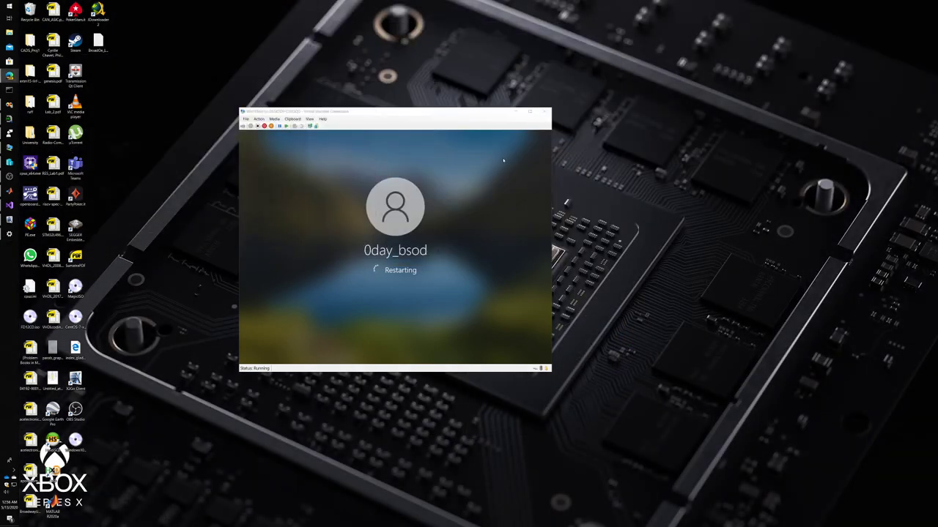
click(517, 113)
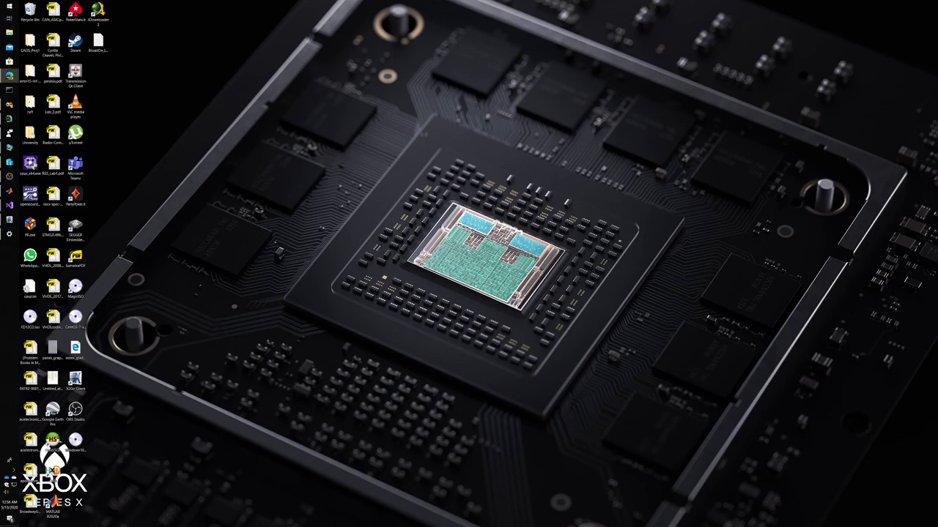
drag(391, 194, 674, 337)
drag(582, 246, 281, 179)
- Set the desktop background slideshow to change its picture every 1 day in the host's personalization settings
right_click(505, 350)
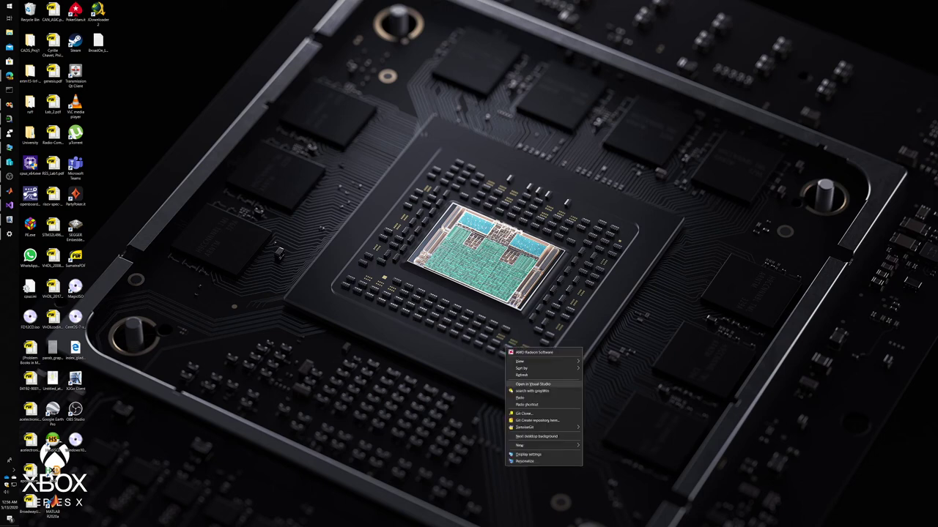
click(525, 461)
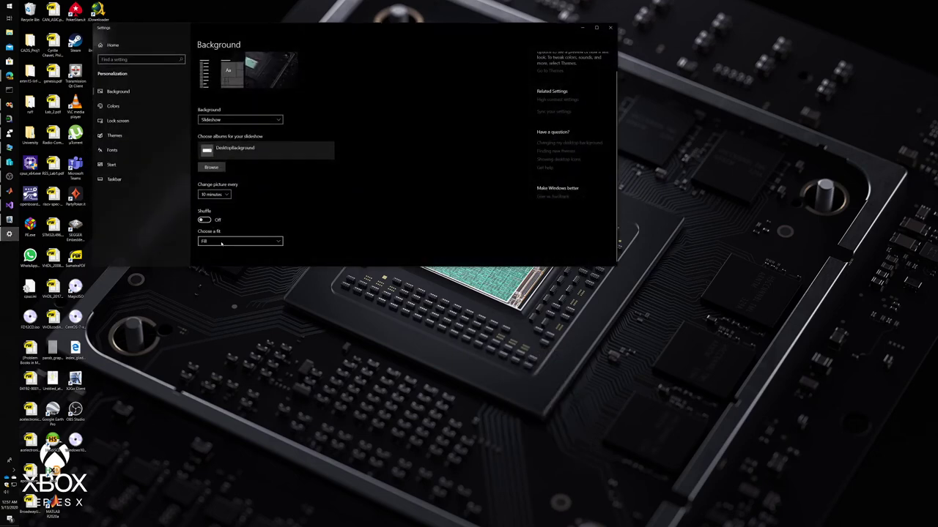
click(212, 194)
click(212, 194)
click(214, 194)
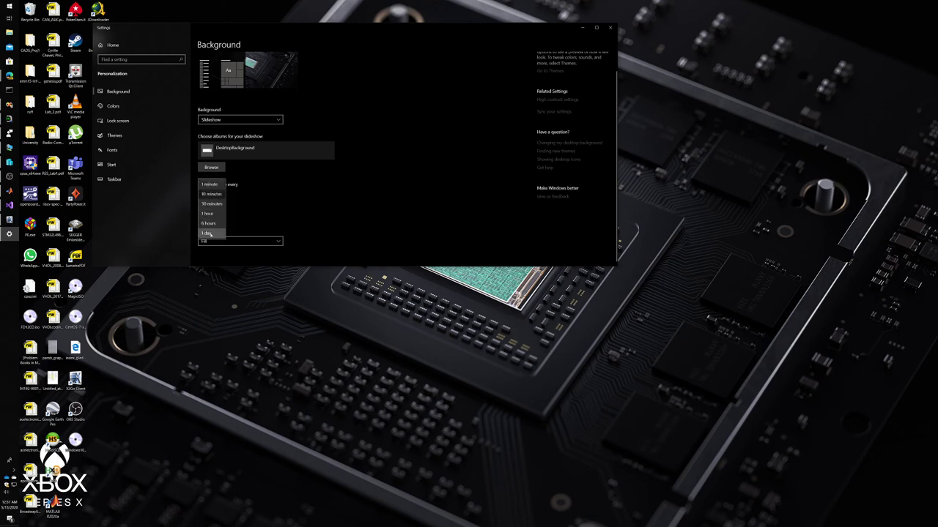
click(212, 234)
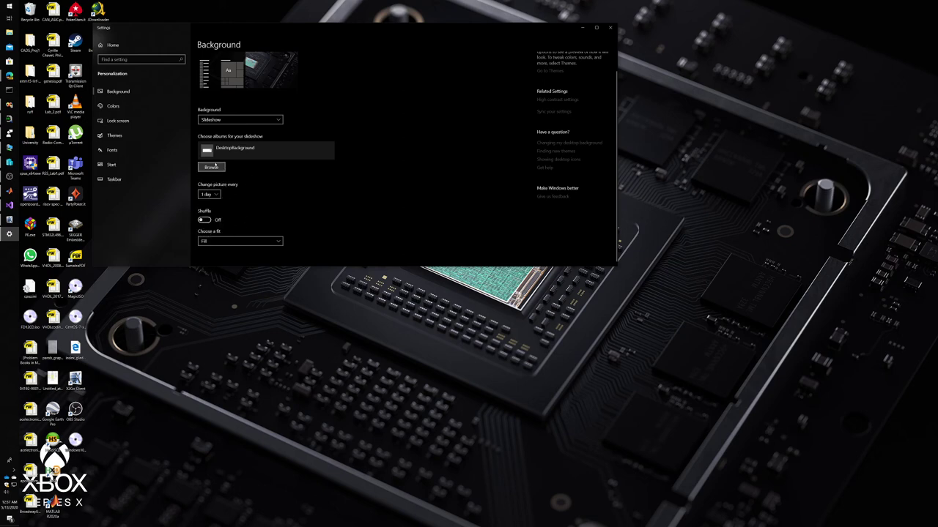
- Switch the background type to Picture and browse for a picture in C:\Windows\Web\4K\Wallpaper\Windows
click(237, 120)
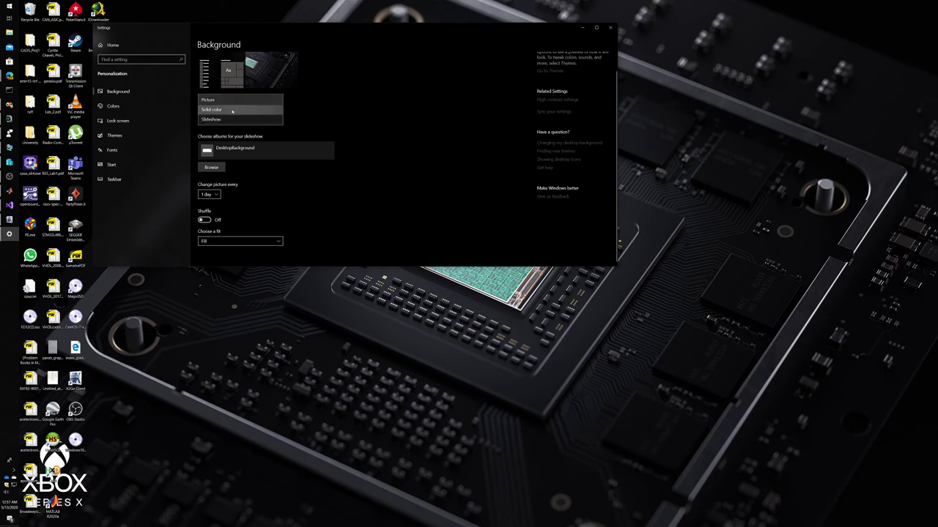
click(228, 100)
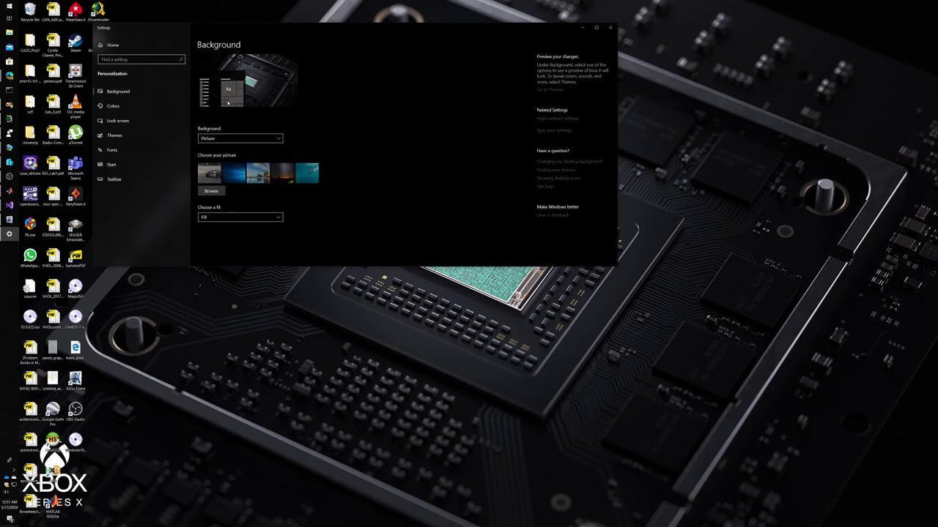
click(210, 191)
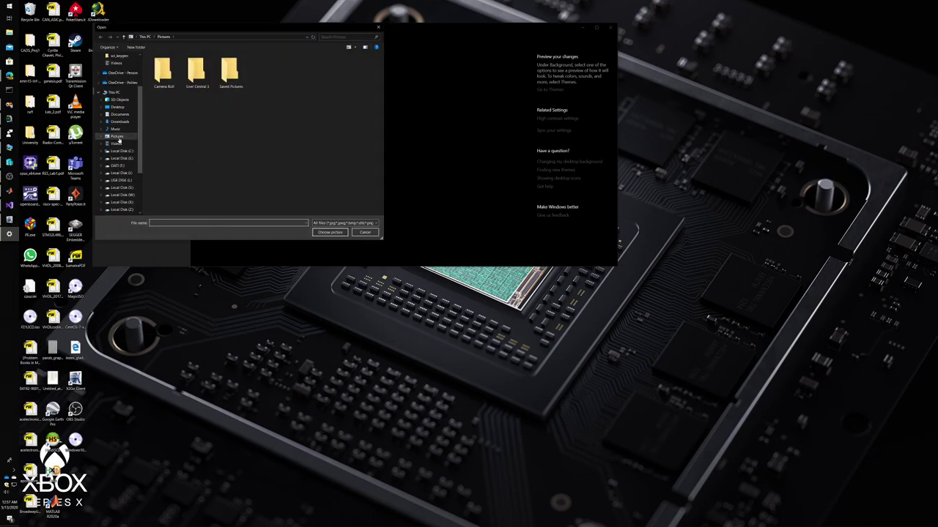
click(121, 151)
double_click(162, 159)
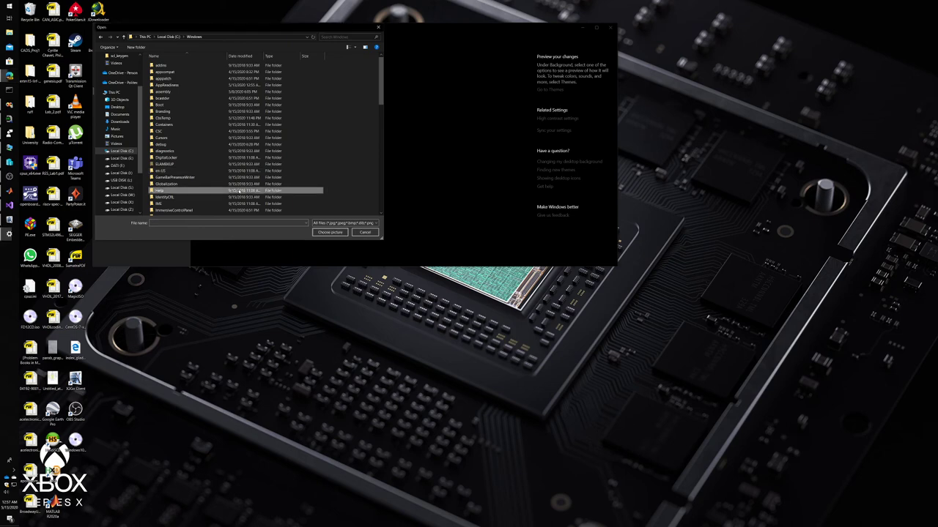
scroll(189, 205, down, 15)
double_click(189, 206)
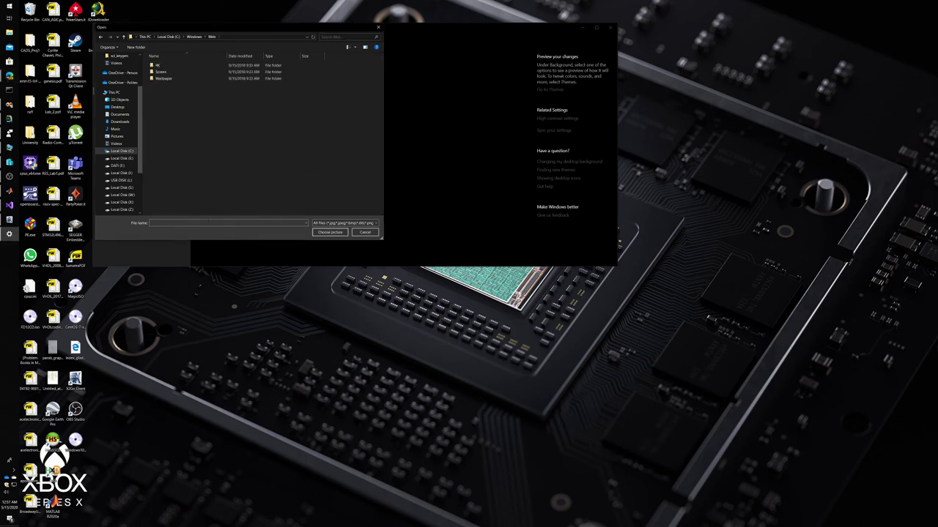
double_click(160, 65)
double_click(167, 66)
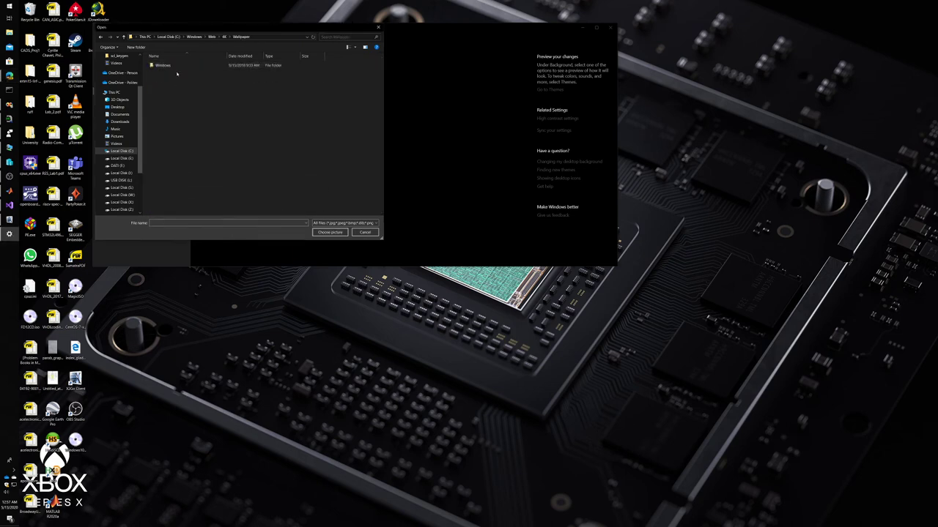
double_click(178, 66)
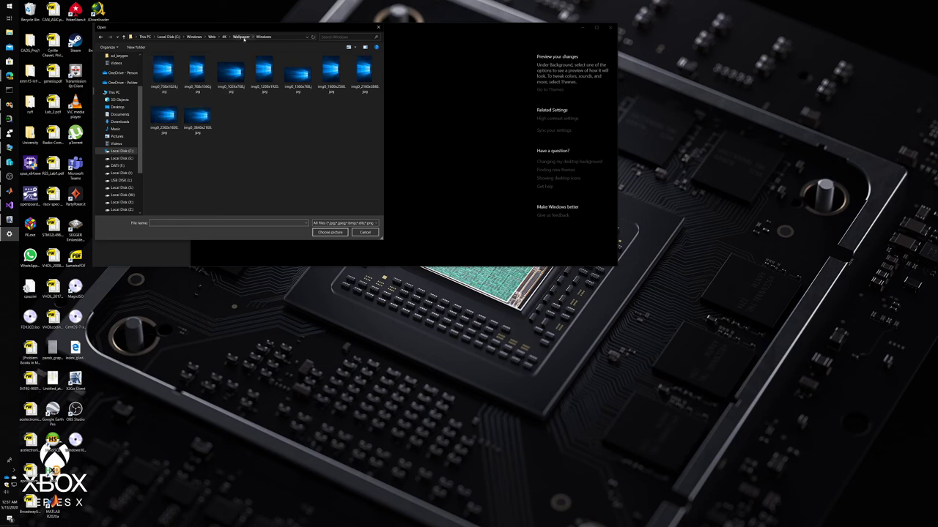
- Look through the Windows 10 and Windows folders in C:\Windows\Web\Wallpaper, and close the file picker without choosing a picture
click(221, 37)
click(211, 37)
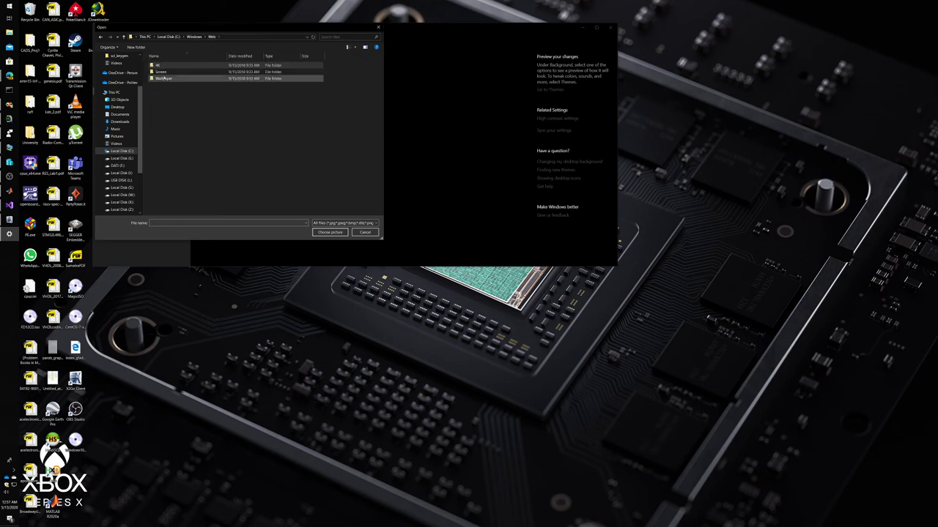
double_click(164, 79)
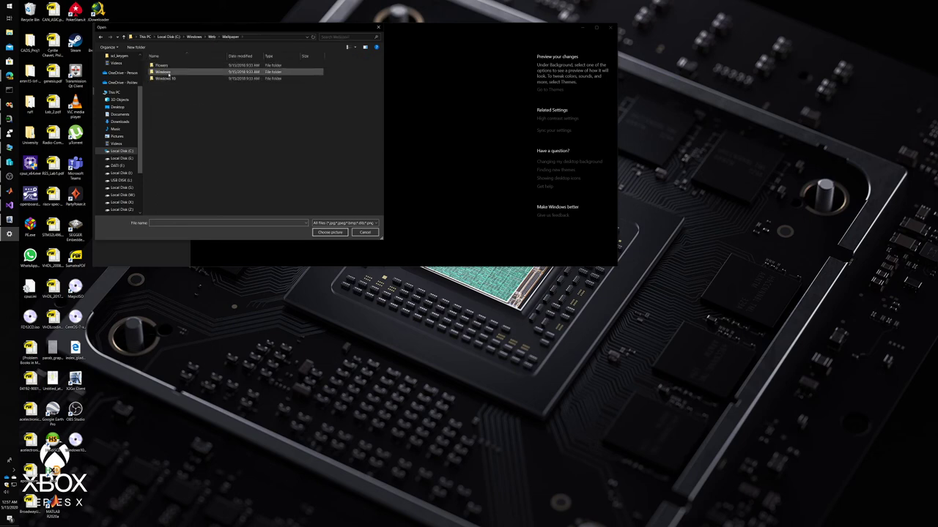
double_click(167, 78)
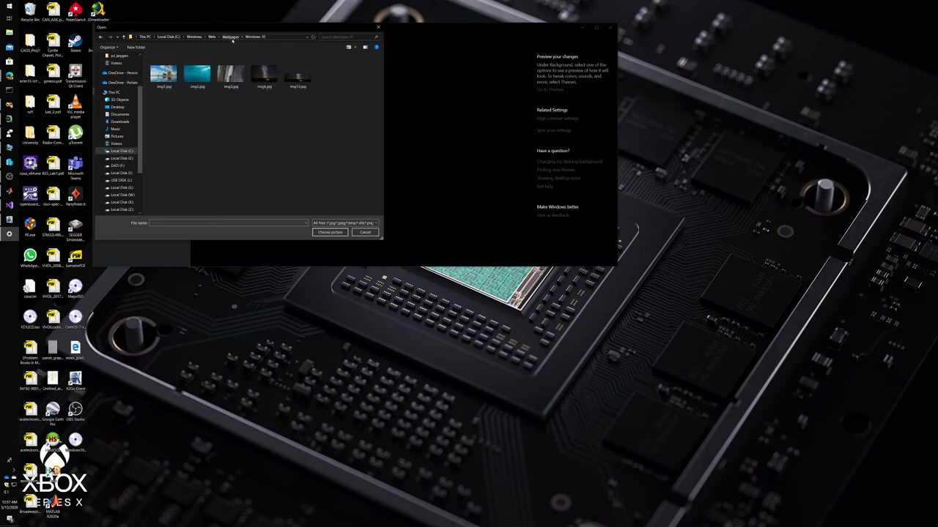
click(230, 37)
double_click(164, 70)
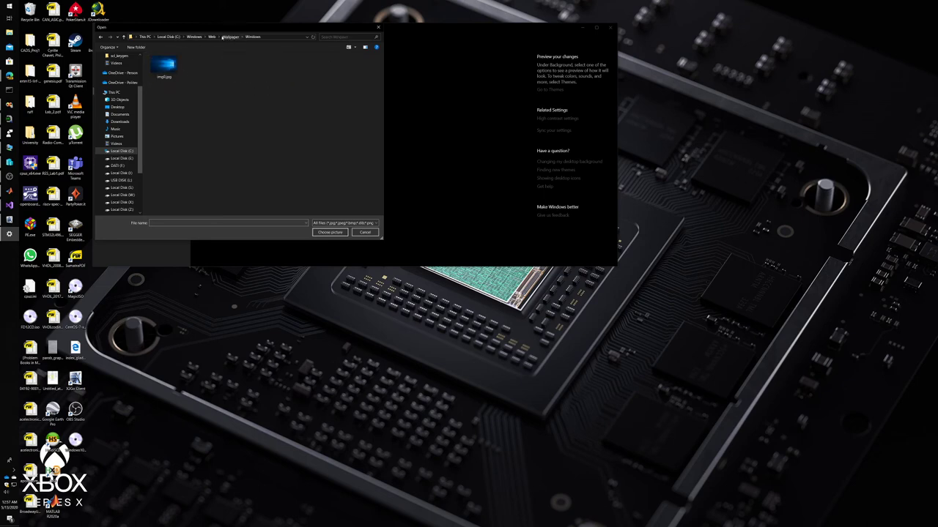
click(230, 37)
click(212, 36)
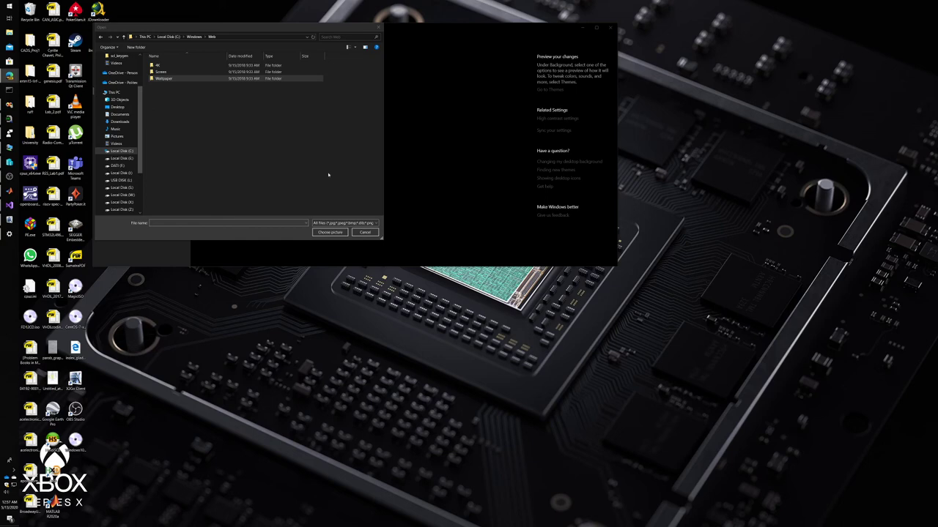
right_click(289, 359)
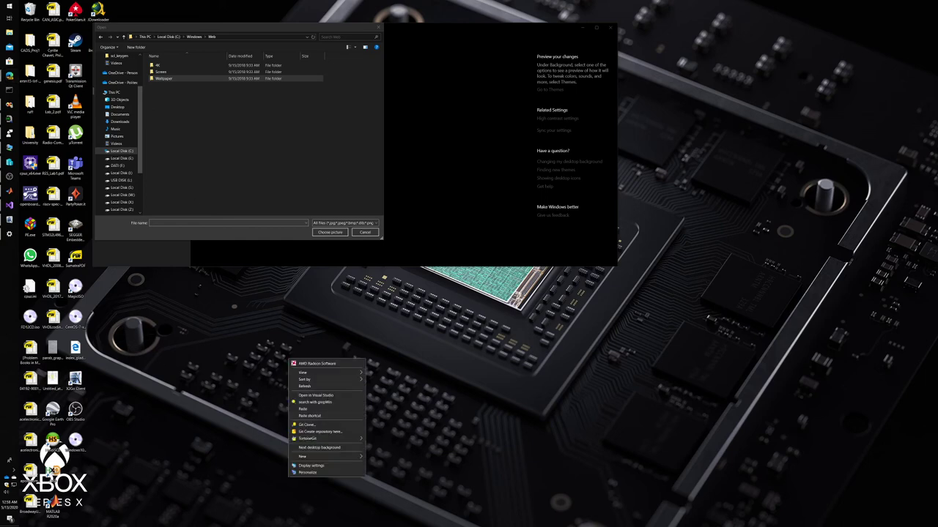
click(98, 512)
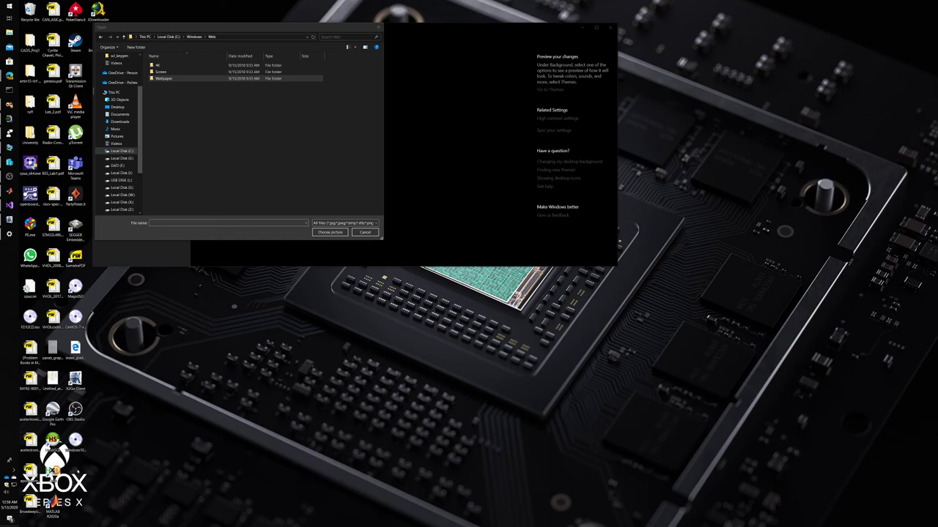
click(512, 88)
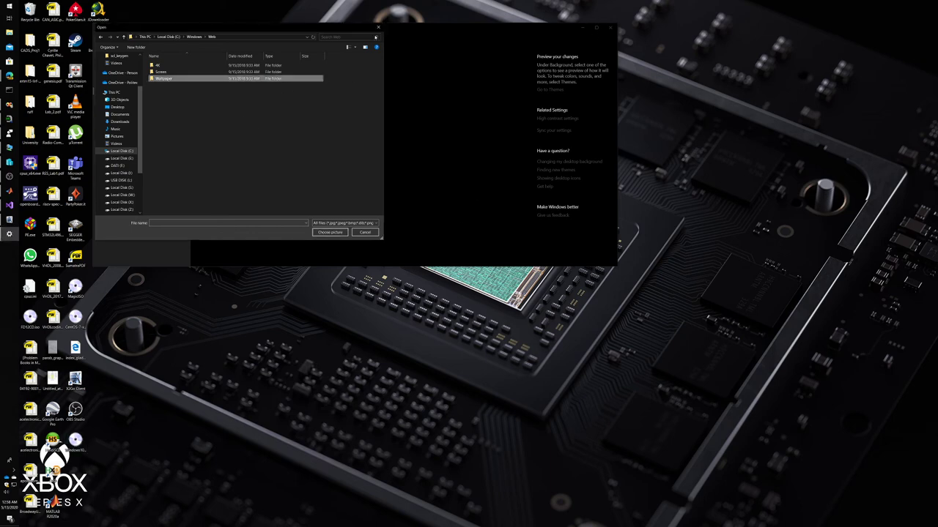
click(378, 27)
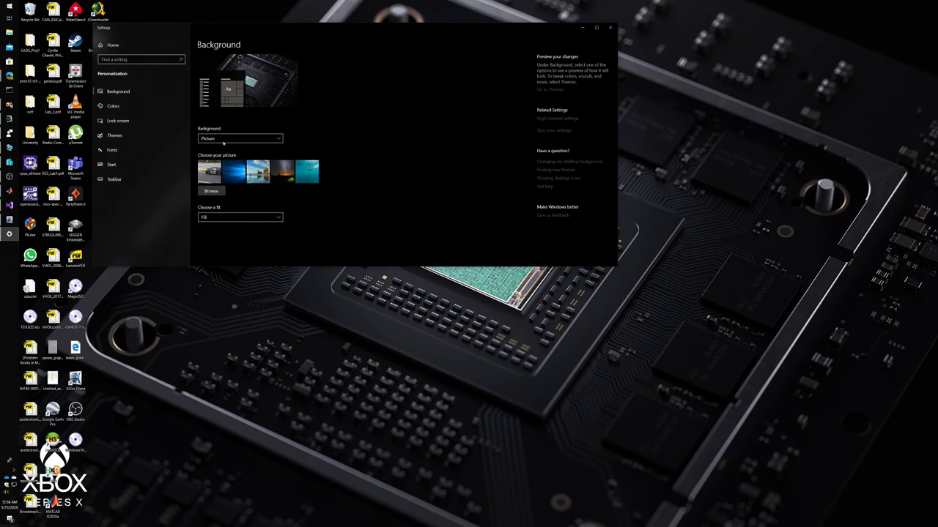
- Review the Lock screen, Background, Colors and Themes settings, and open the current theme's background options
click(117, 121)
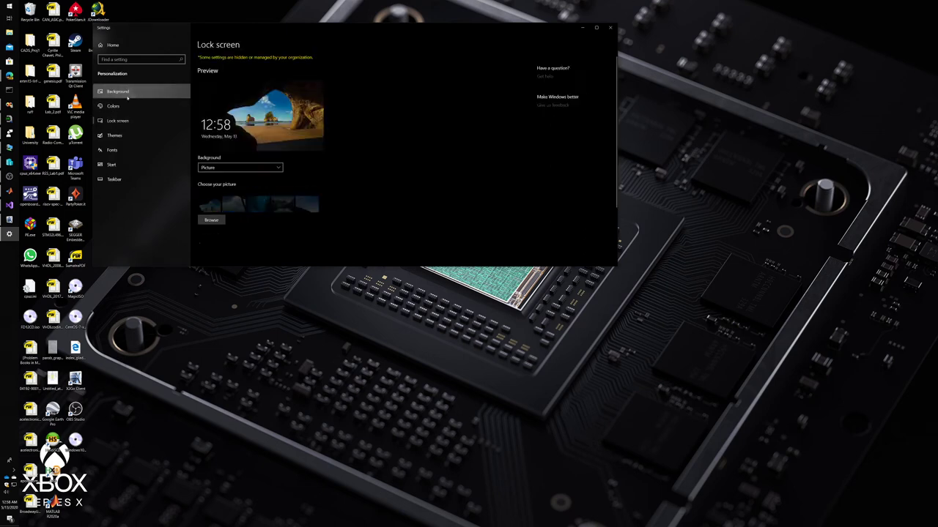
click(118, 91)
click(114, 105)
click(113, 136)
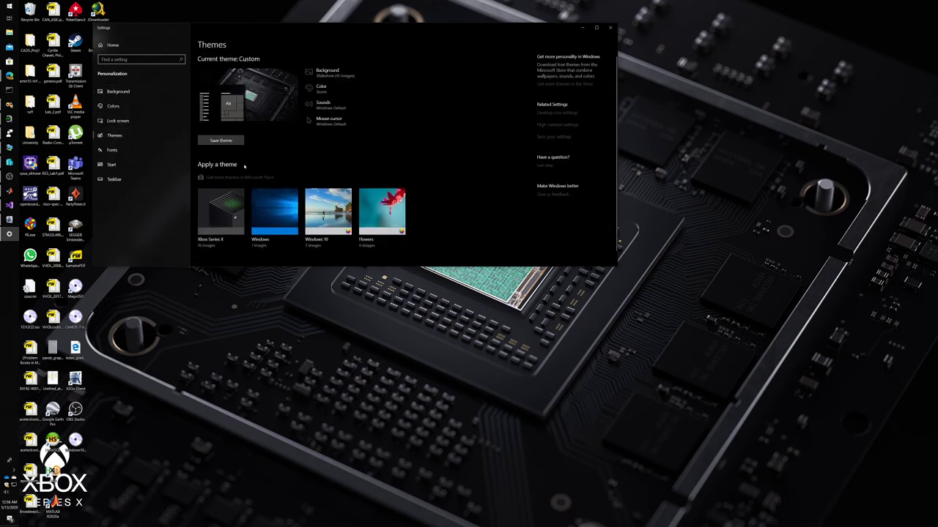
click(326, 73)
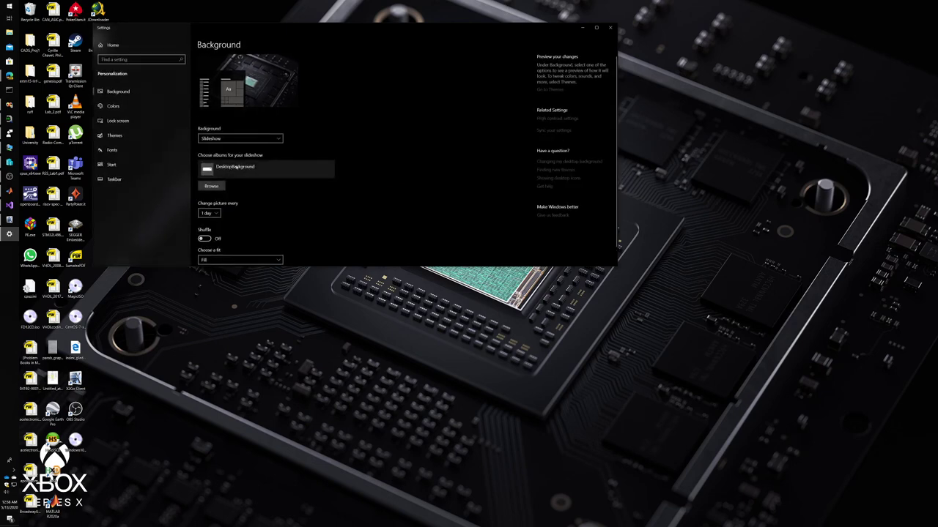
- Look in the Live! Central 3 and Saved Pictures folders for a slideshow album, and close the picker and Settings without choosing one
click(210, 187)
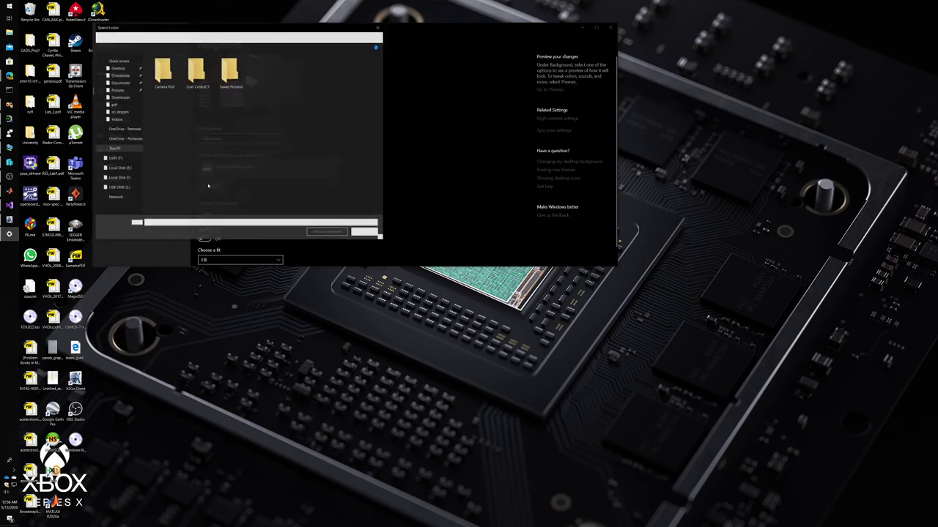
double_click(196, 71)
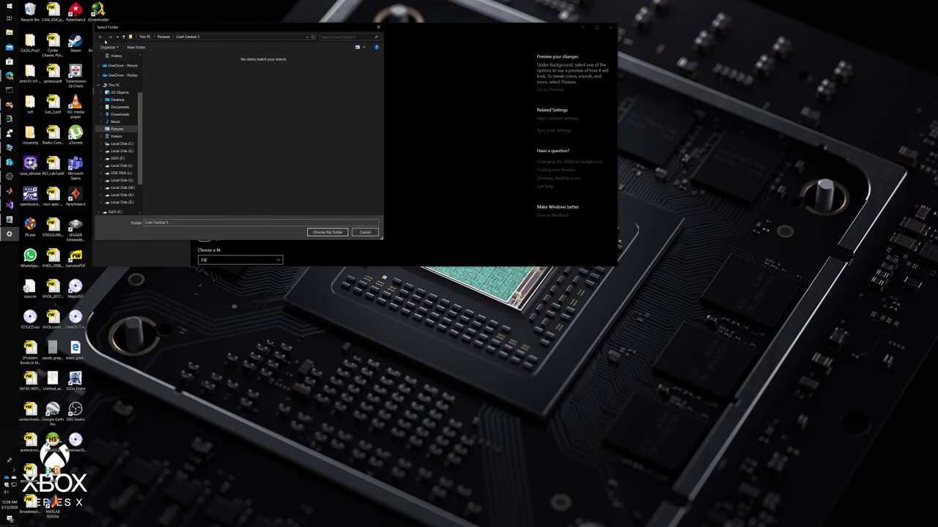
click(100, 36)
double_click(222, 86)
click(379, 28)
click(611, 27)
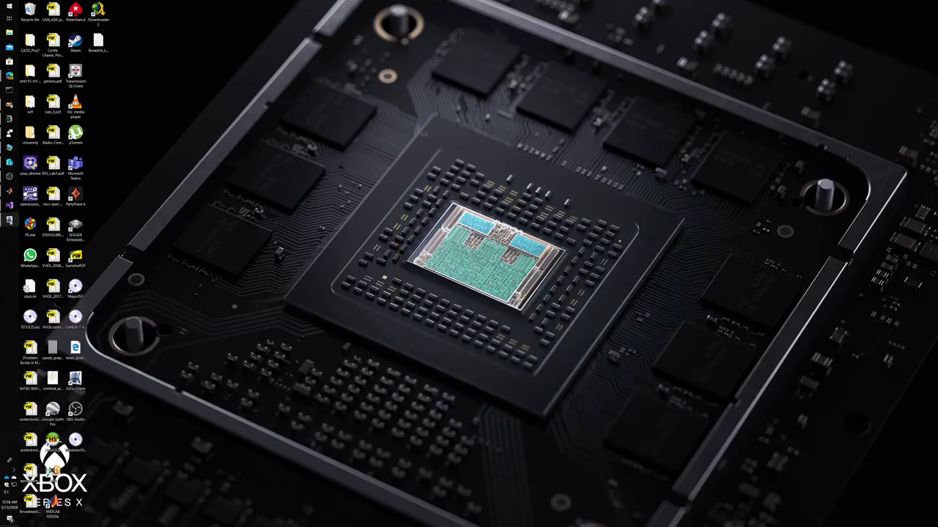
- Check the update progress in the Win10Test window and browse This PC to Local Disk (C:) on the host
click(10, 147)
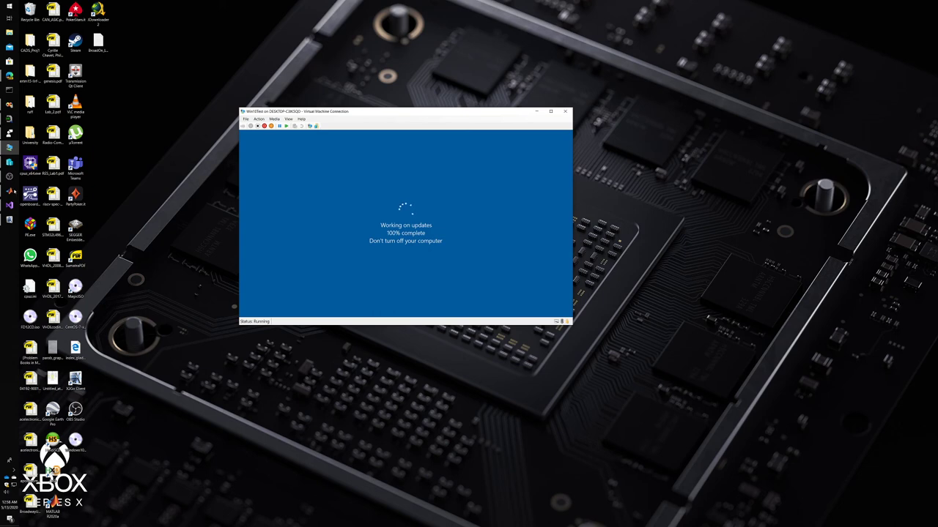
click(9, 177)
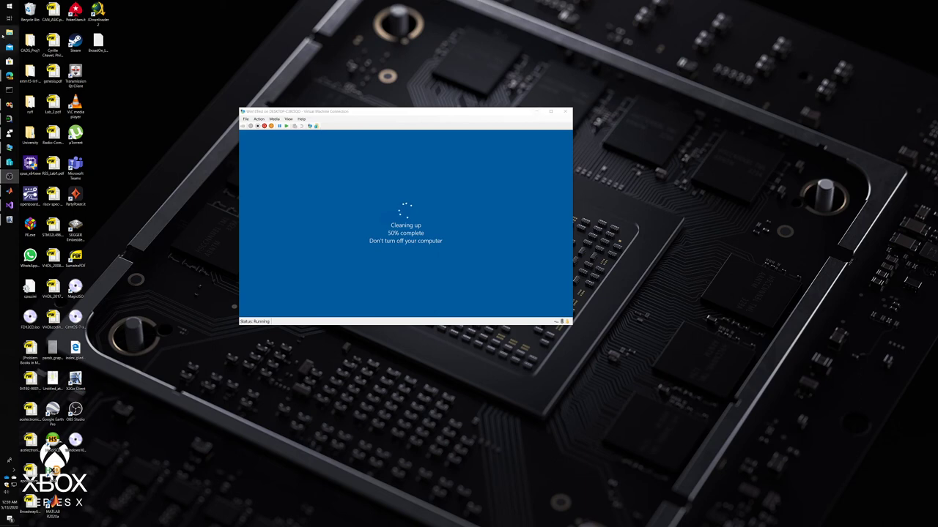
click(8, 32)
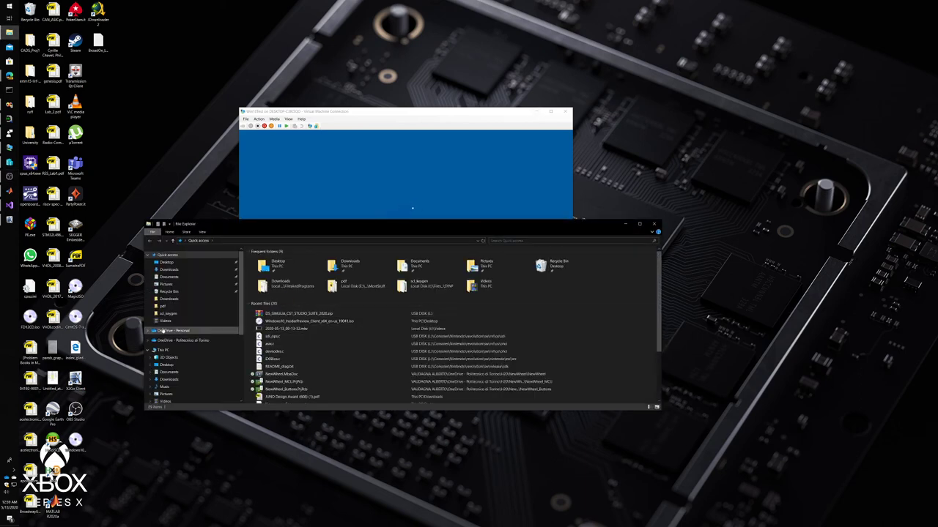
click(161, 350)
double_click(282, 306)
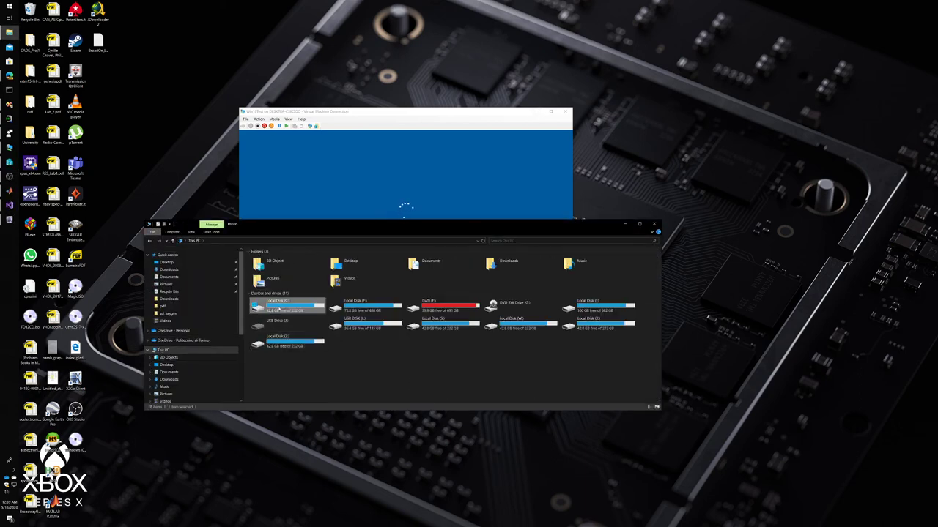
click(412, 365)
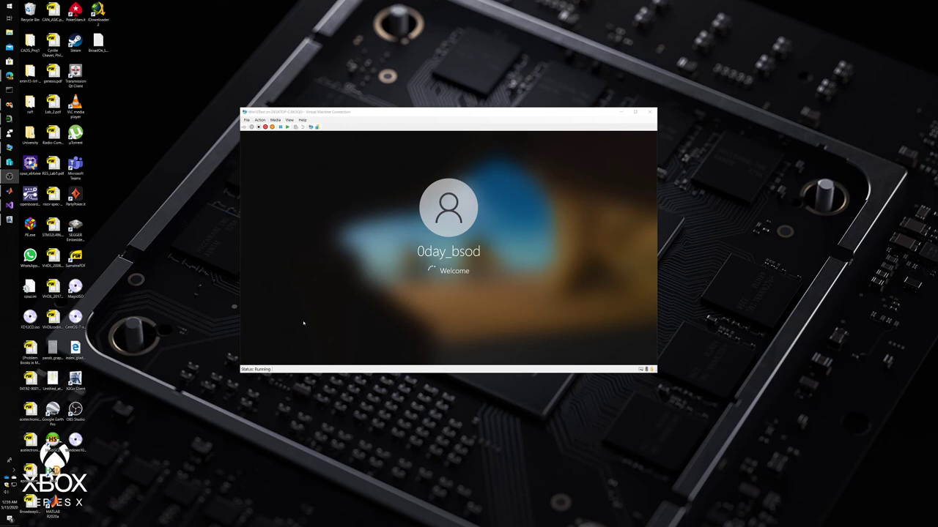
- Reposition the Win10Test window so the whole guest screen is in view, and accept the default device privacy settings
drag(411, 113, 409, 339)
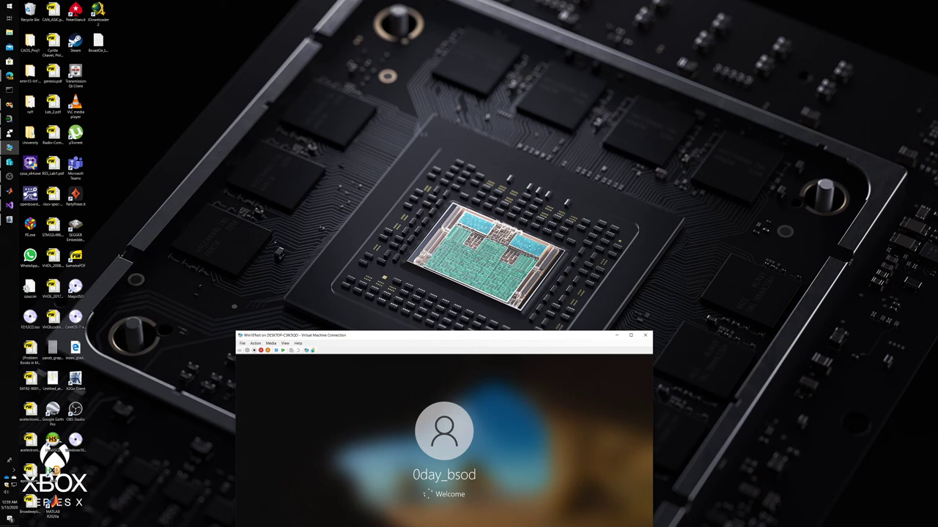
drag(420, 342, 443, 392)
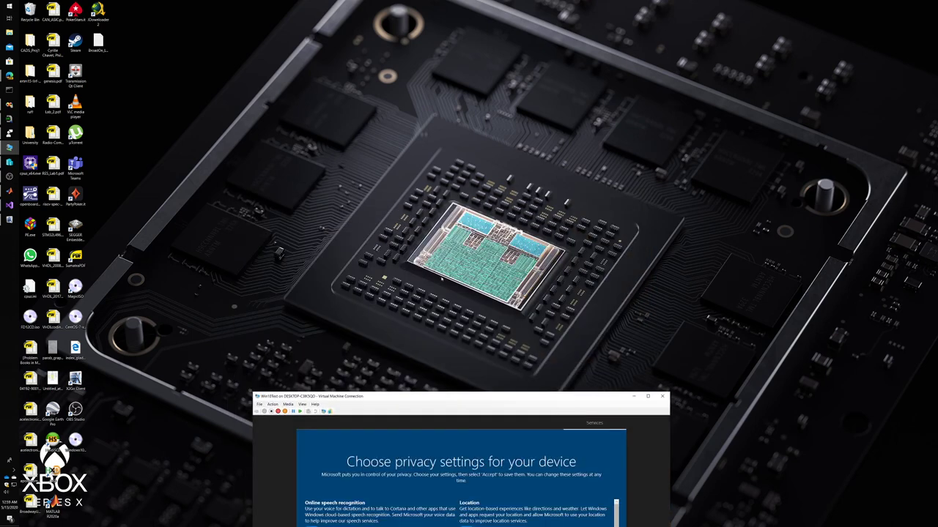
drag(470, 394, 457, 55)
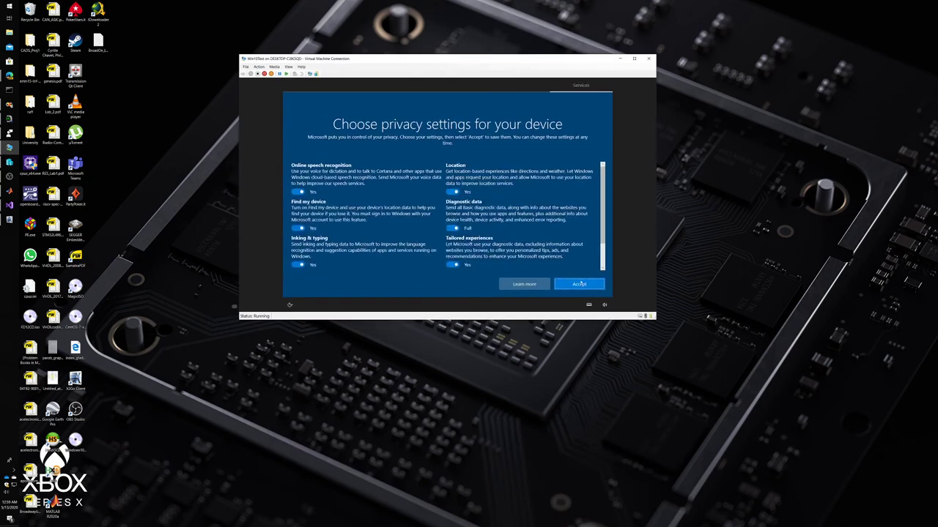
click(587, 288)
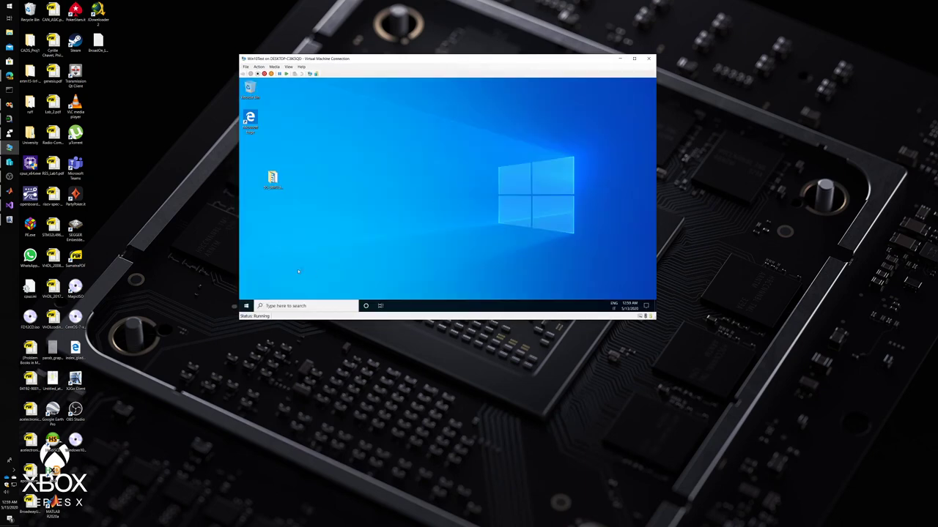
- Check the guest's Windows version with winver and close the About Windows dialog
click(304, 305)
text(wi)
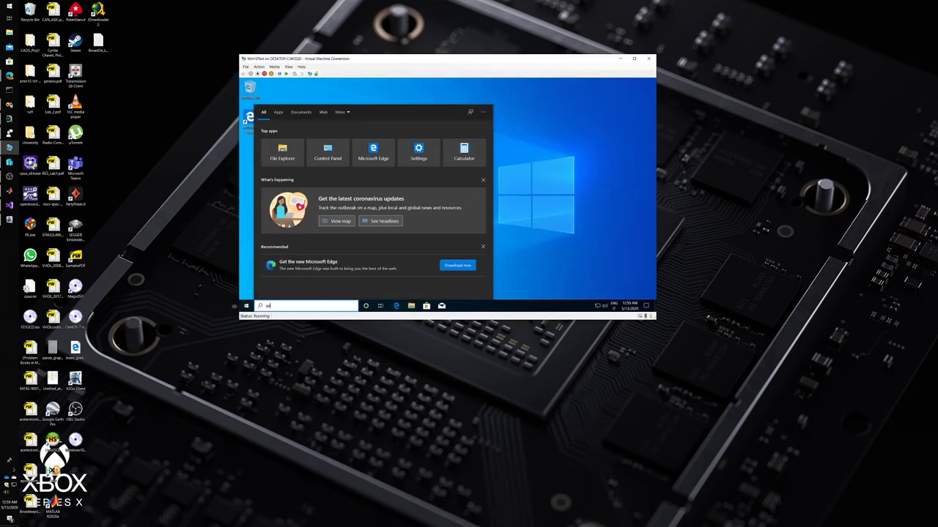
text(nver)
key(Return)
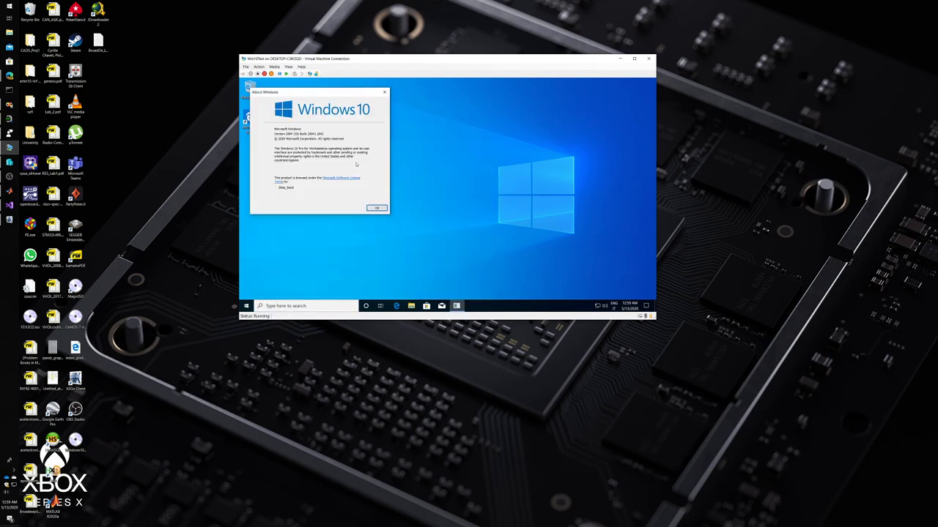
click(382, 93)
- Open Windows Settings in the guest, reconnecting to the Win10Test machine and signing in again
click(246, 305)
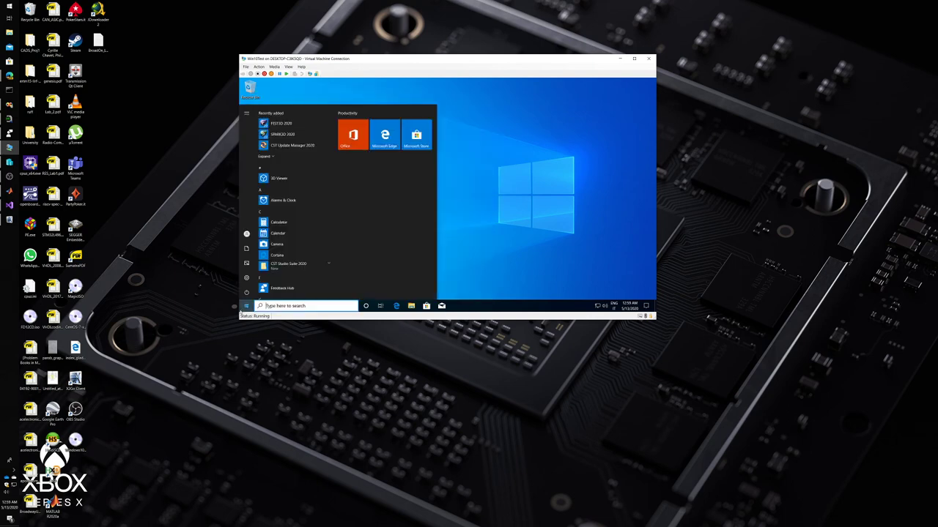
click(246, 277)
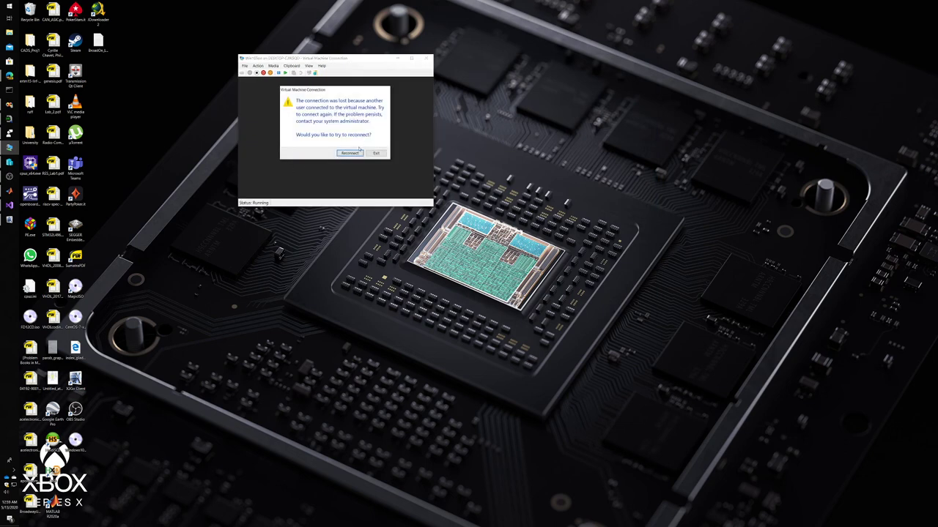
click(349, 152)
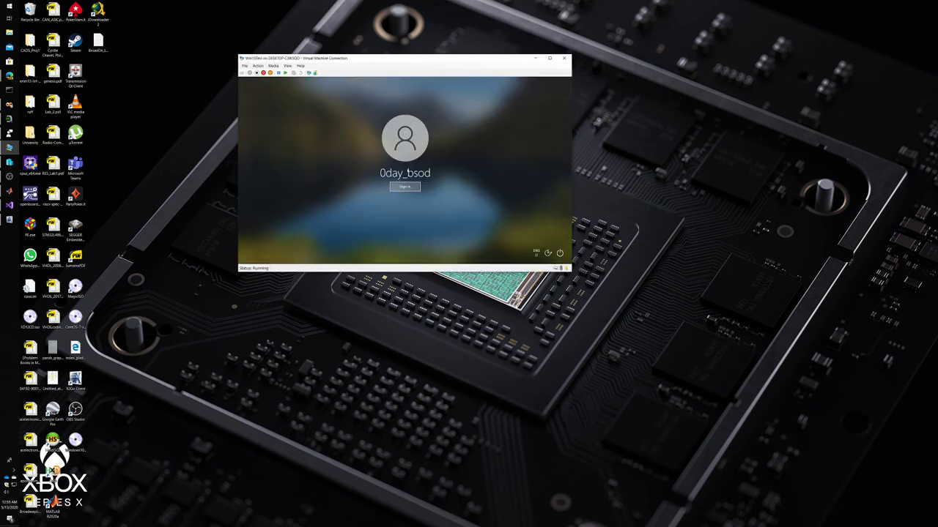
click(403, 186)
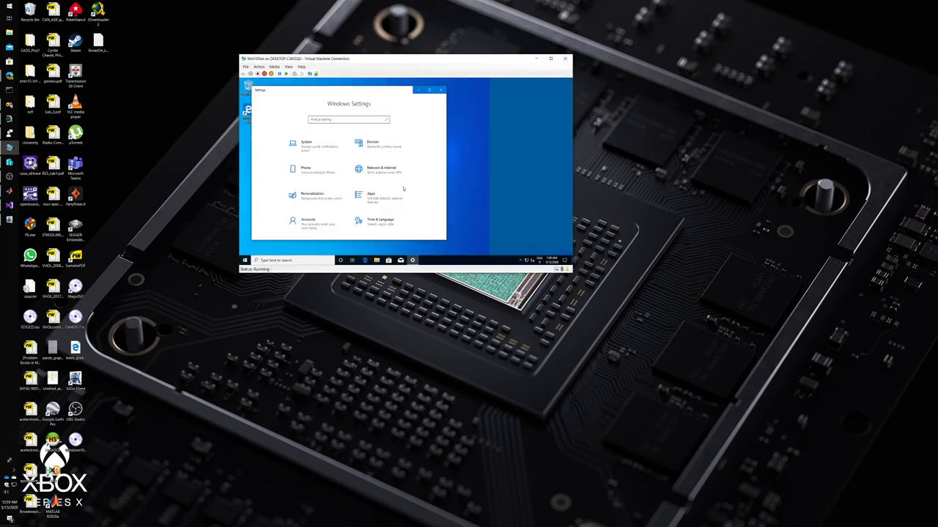
- Open Windows Update in the Update & Security settings and check for updates
scroll(334, 243, down, 3)
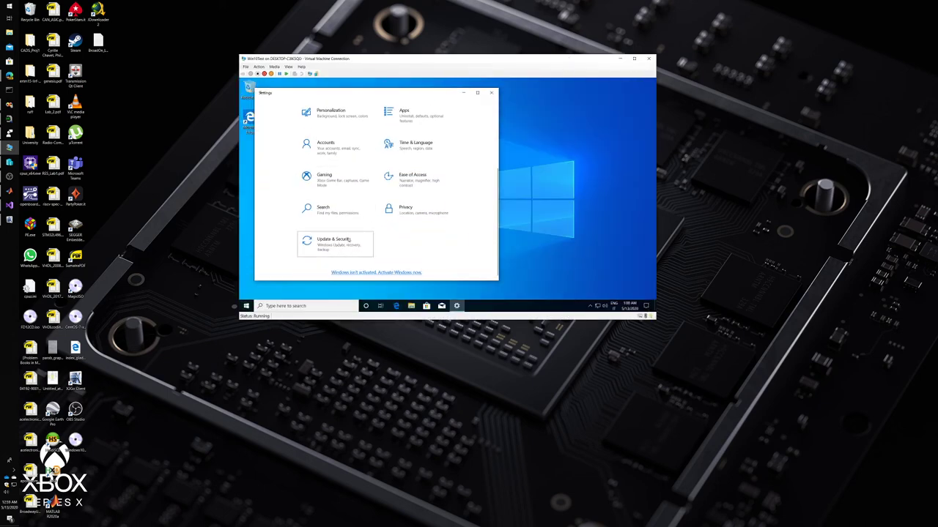
click(337, 247)
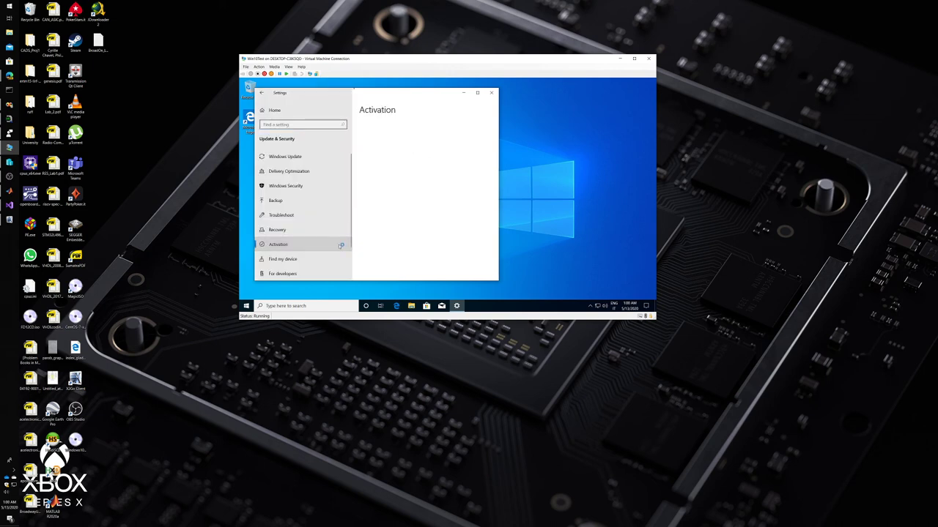
click(282, 157)
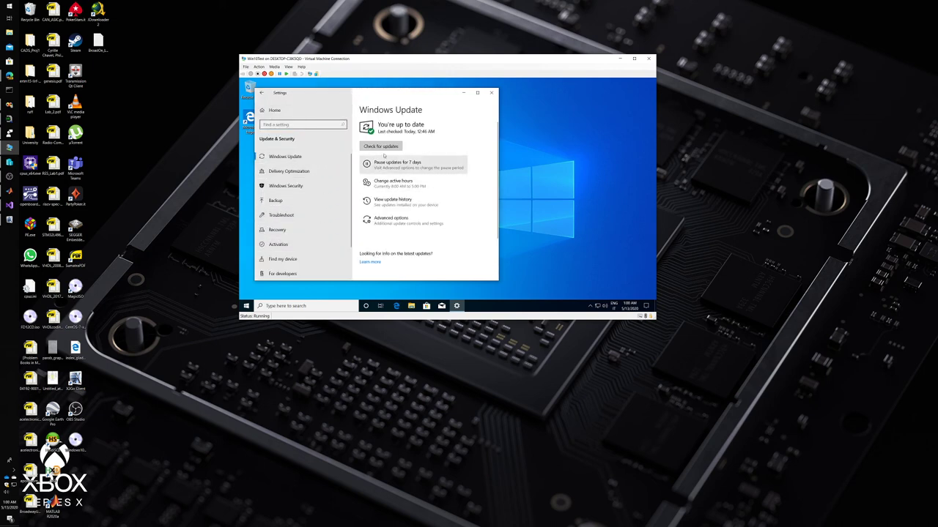
click(380, 146)
- Enlarge the Win10Test window and open the guest's Windows folder on Local Disk (C:)
drag(412, 92, 505, 87)
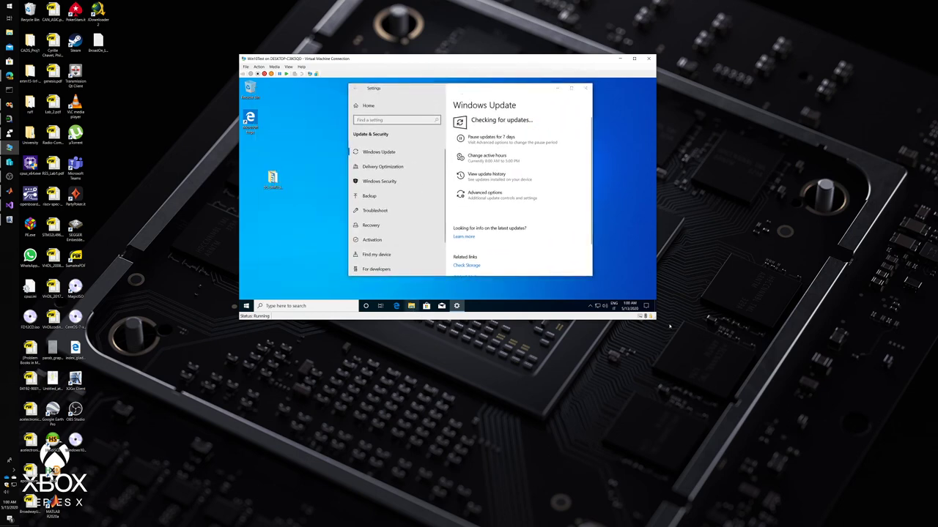
drag(657, 322, 812, 431)
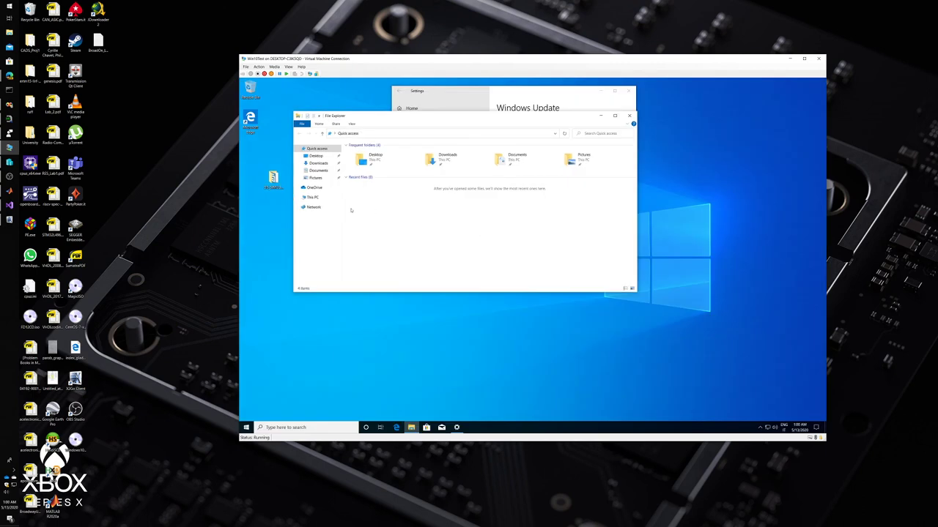
click(310, 198)
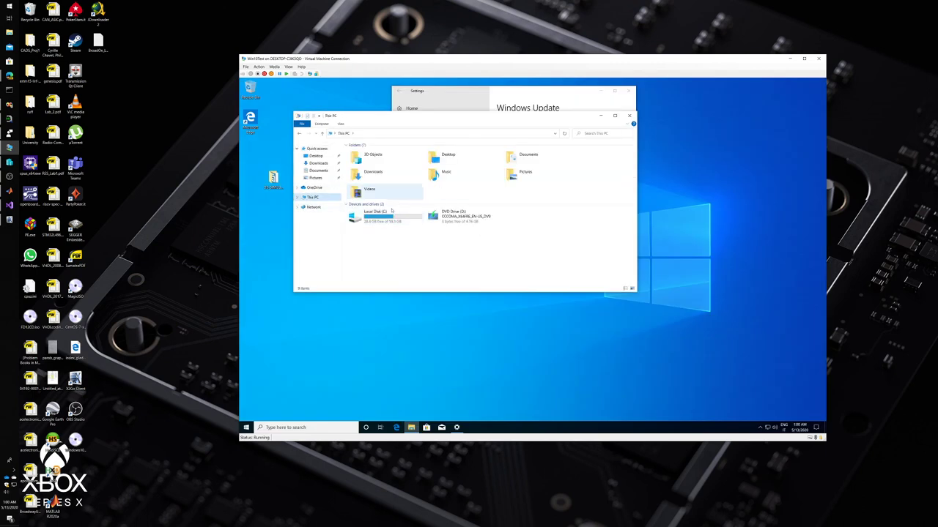
double_click(377, 215)
double_click(362, 180)
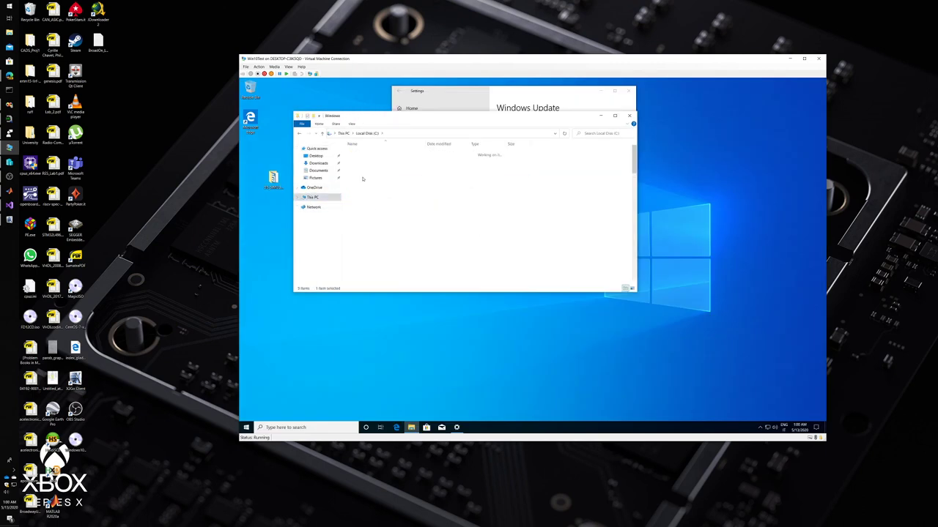
- Look through the Windows folder for crash dump items starting with D and enter "dump" as its search term
key(d)
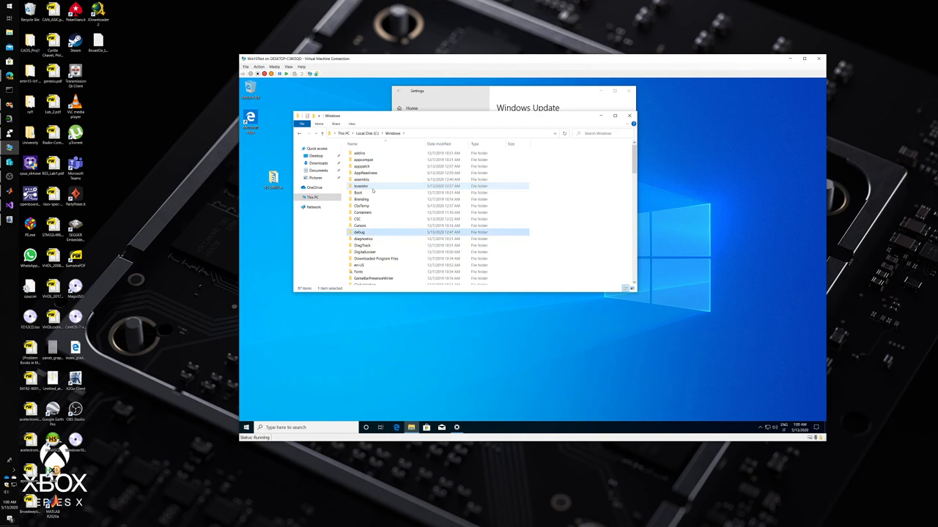
scroll(373, 190, down, 3)
key(d)
key(d)
key(d)
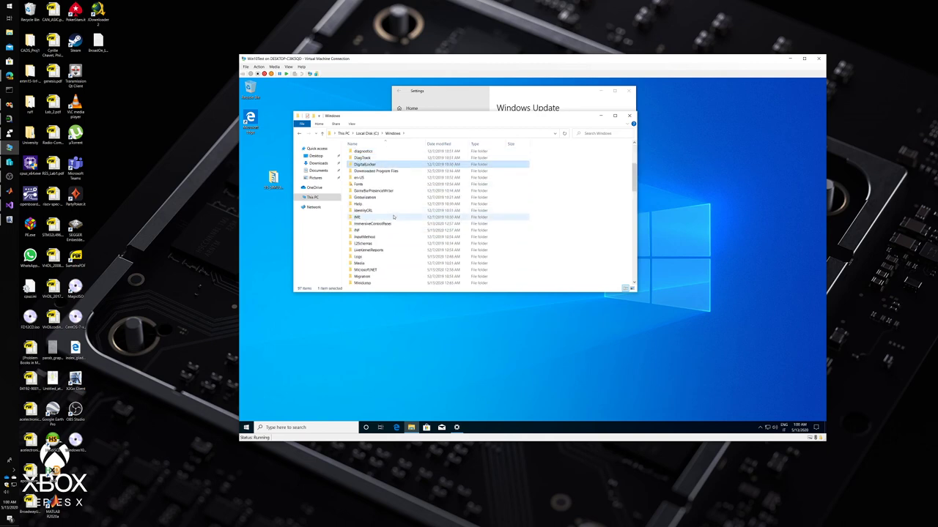
key(d)
key(d)
key(d)
key(d)
key(d)
key(d)
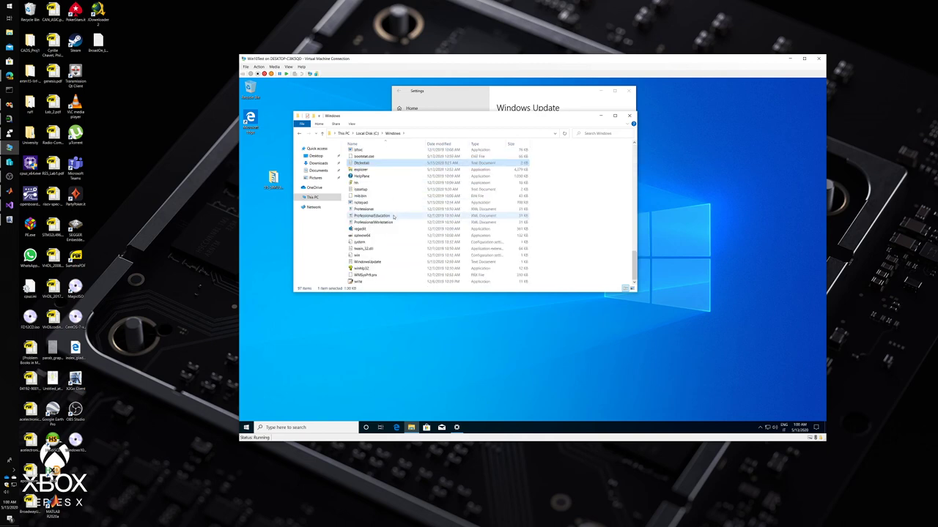
click(582, 134)
text(dump)
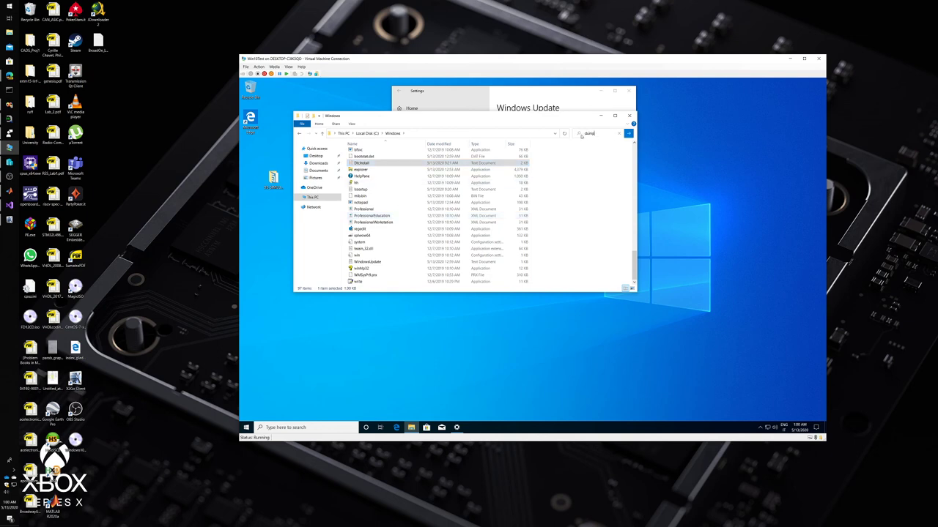
- Open the guest's Startup and Recovery settings from its advanced system settings and set debugging information to Complete memory dump
click(311, 197)
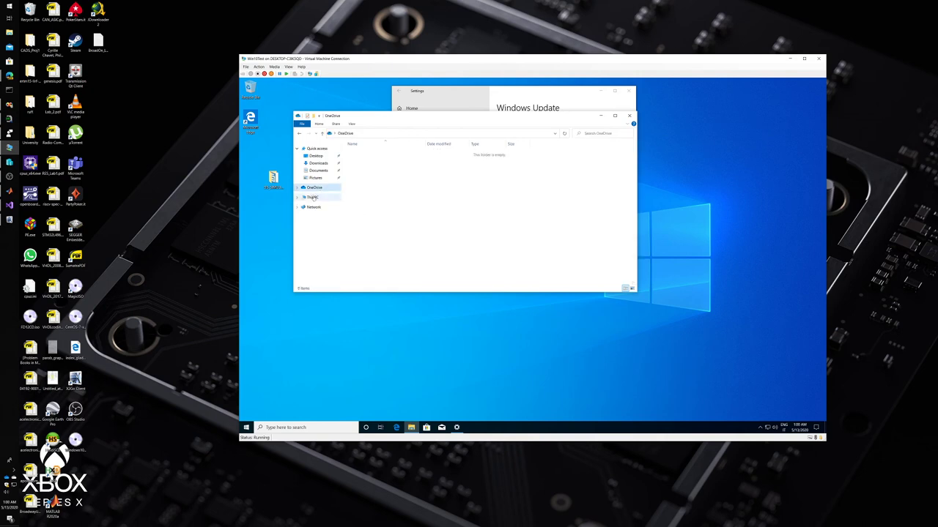
click(352, 277)
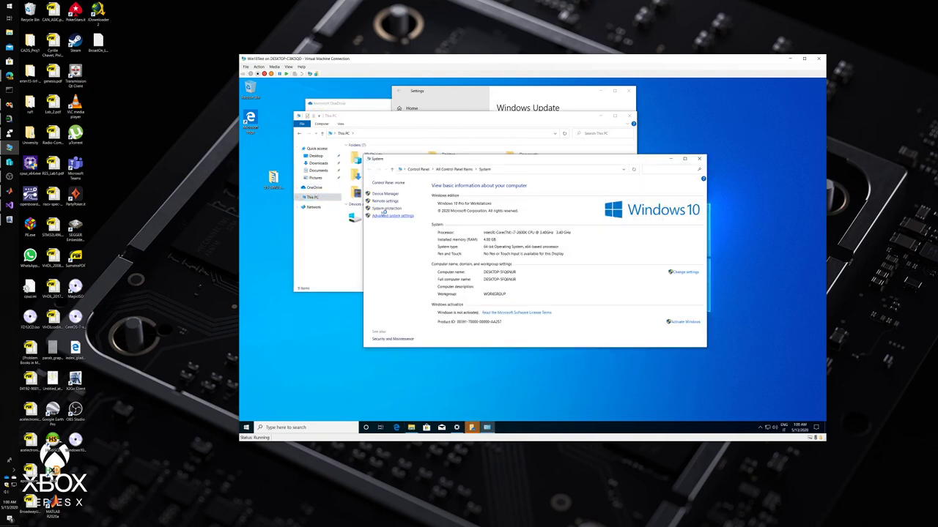
click(388, 215)
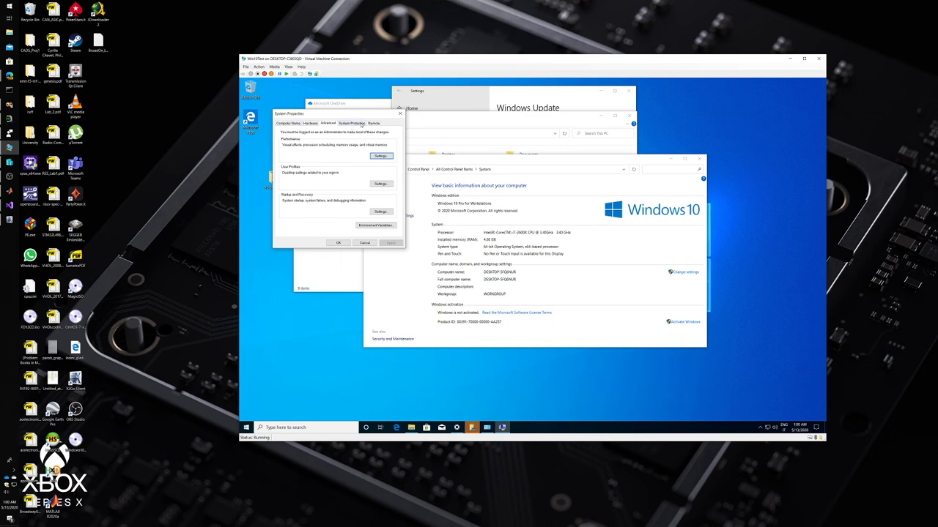
click(359, 124)
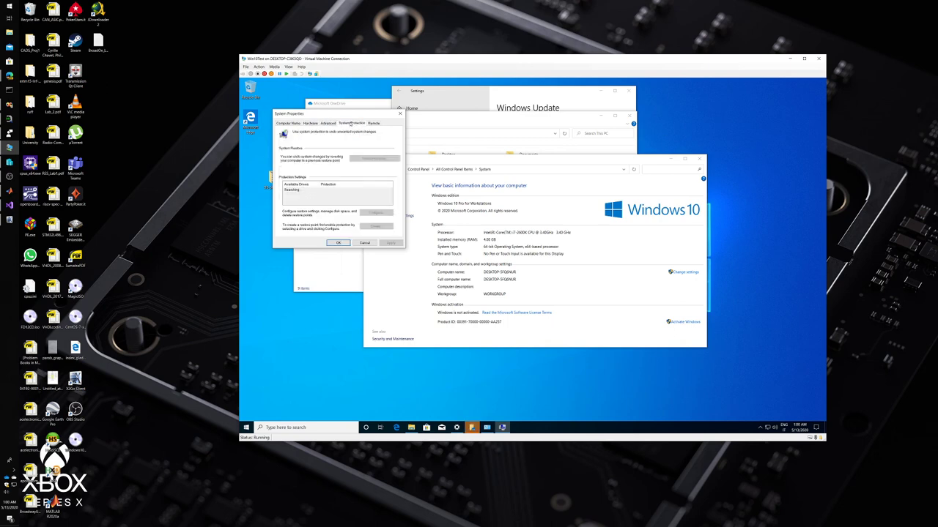
click(285, 123)
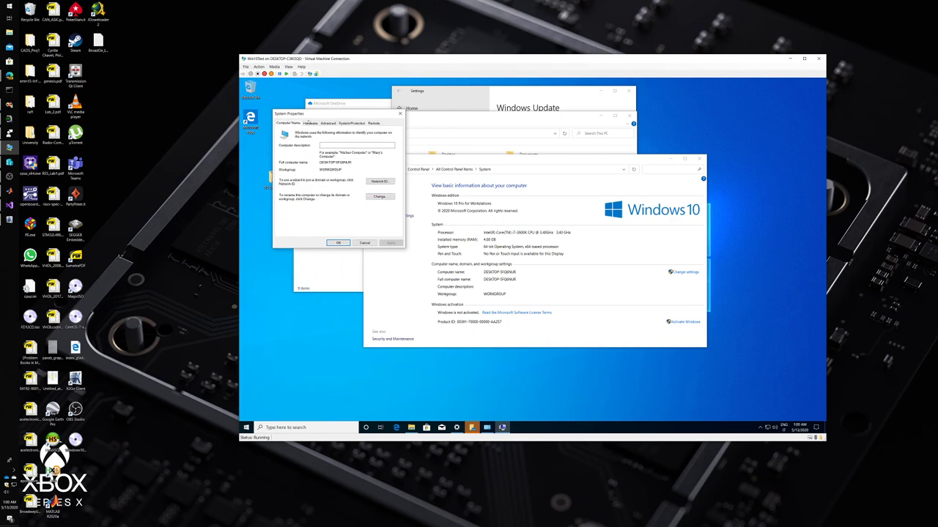
click(321, 126)
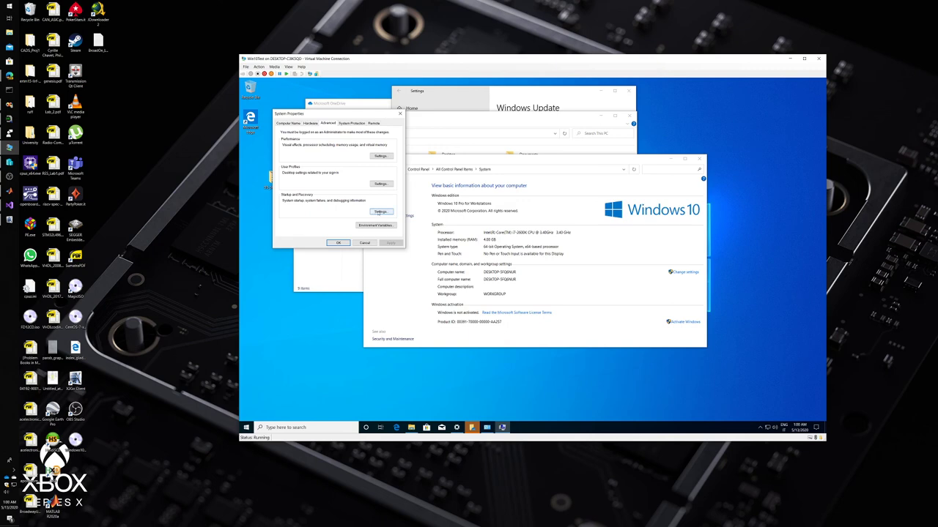
click(380, 211)
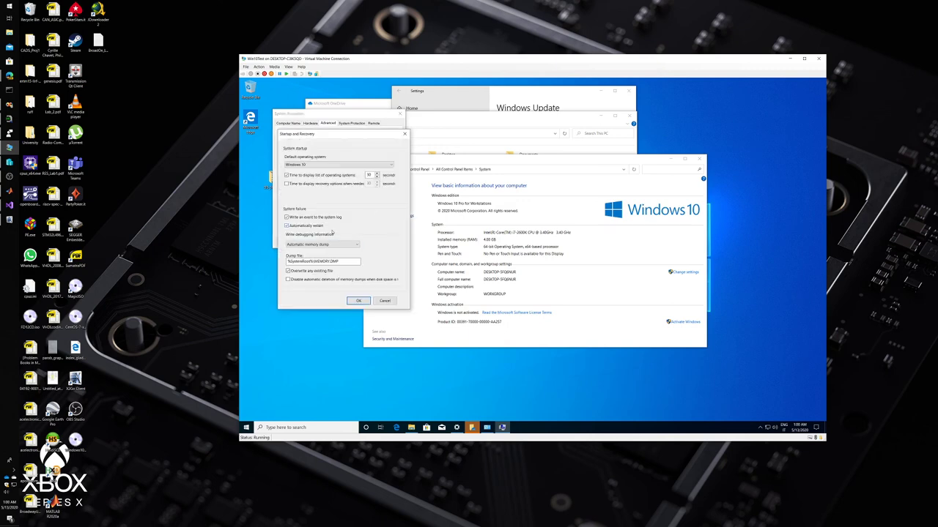
click(323, 245)
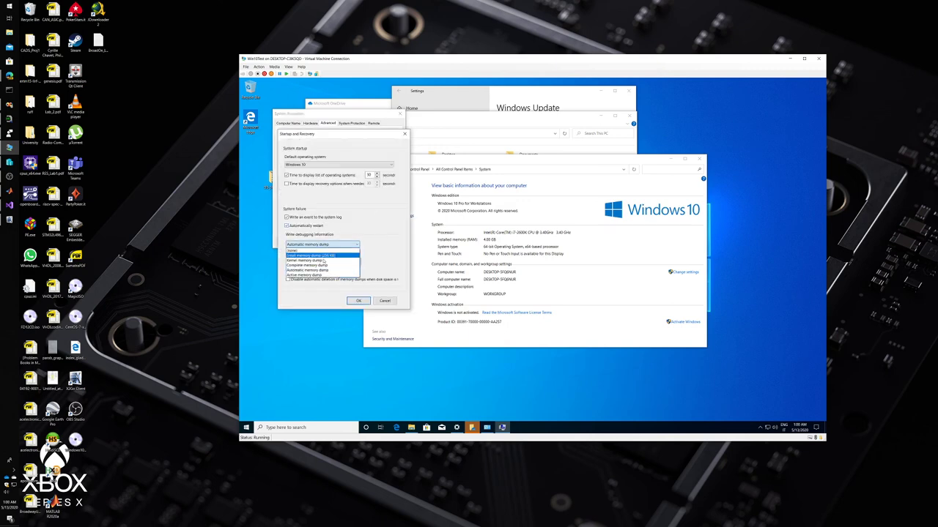
click(311, 264)
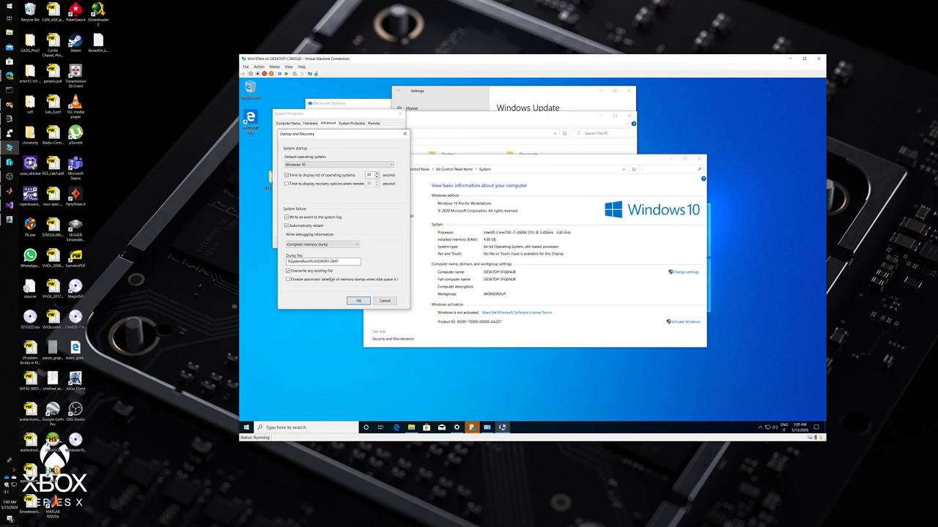
- Look through the Windows folder on Local Disk (C:) for the memory dump file and close File Explorer
drag(528, 115, 611, 147)
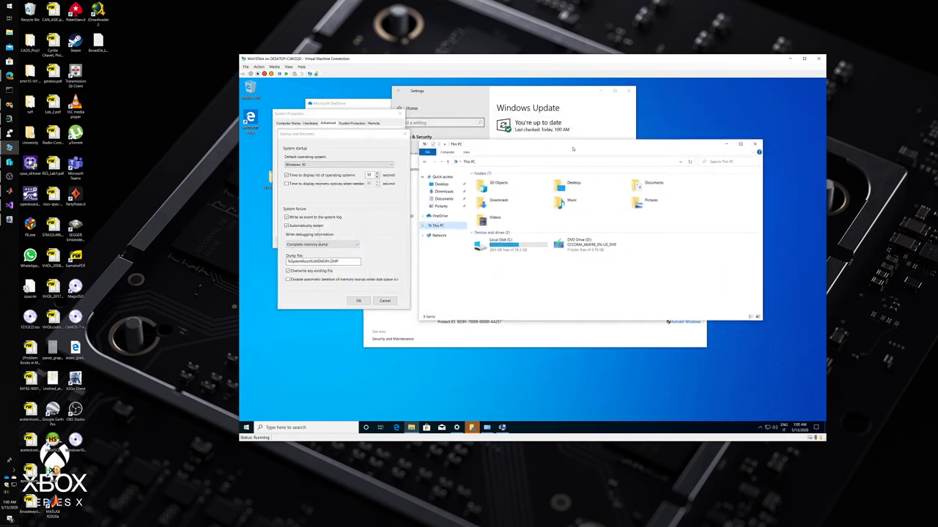
double_click(490, 246)
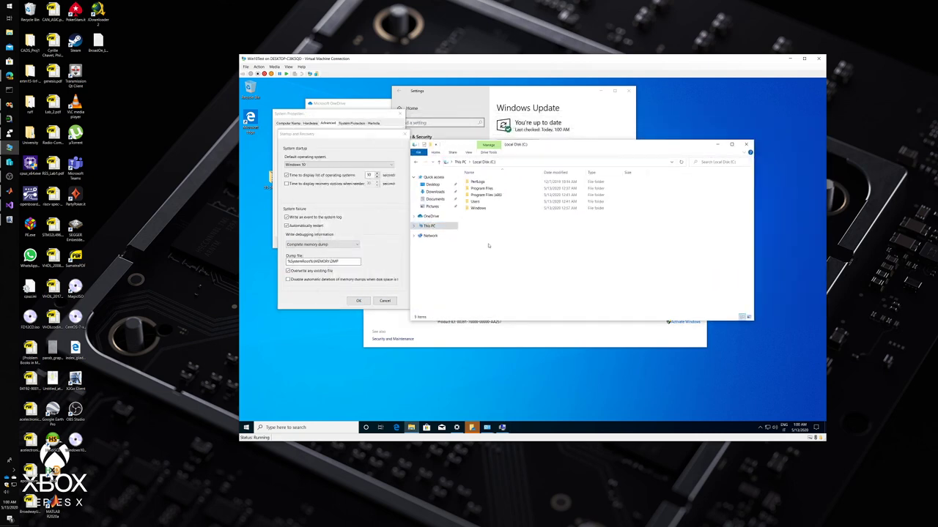
double_click(478, 209)
click(502, 254)
scroll(502, 254, down, 4)
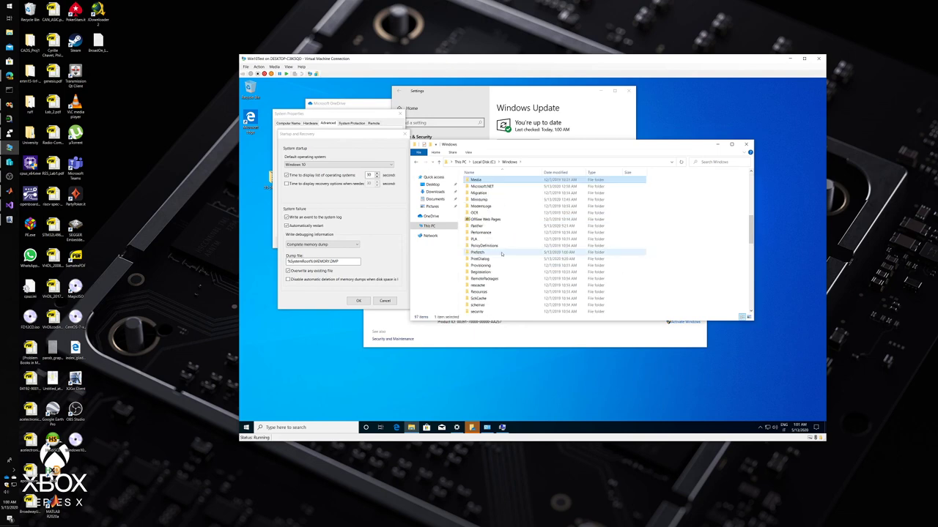
click(748, 145)
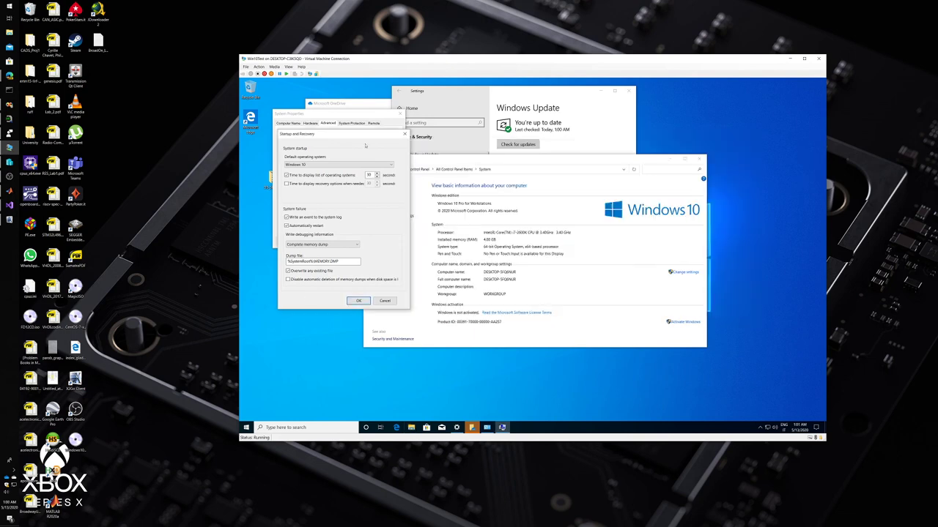
- Confirm the Startup and Recovery options and close the Settings, System and Microsoft OneDrive windows
click(358, 300)
click(580, 275)
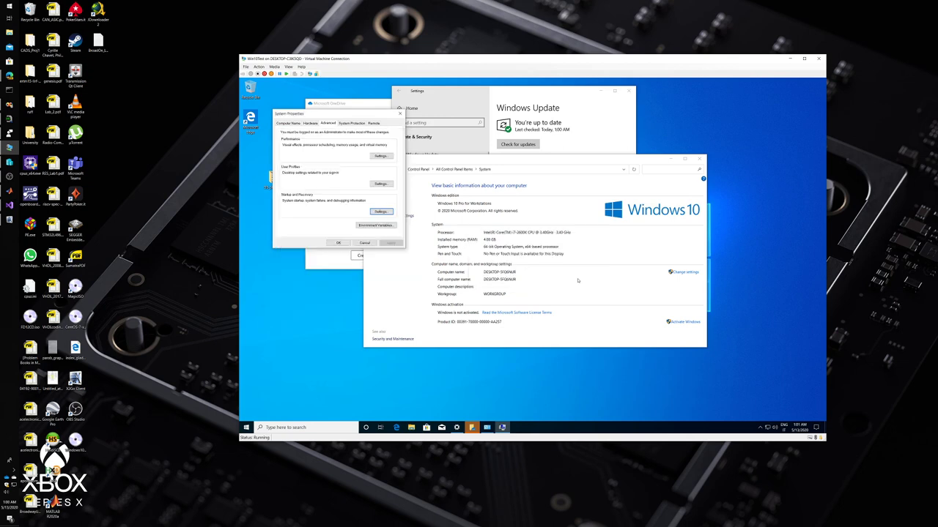
click(580, 128)
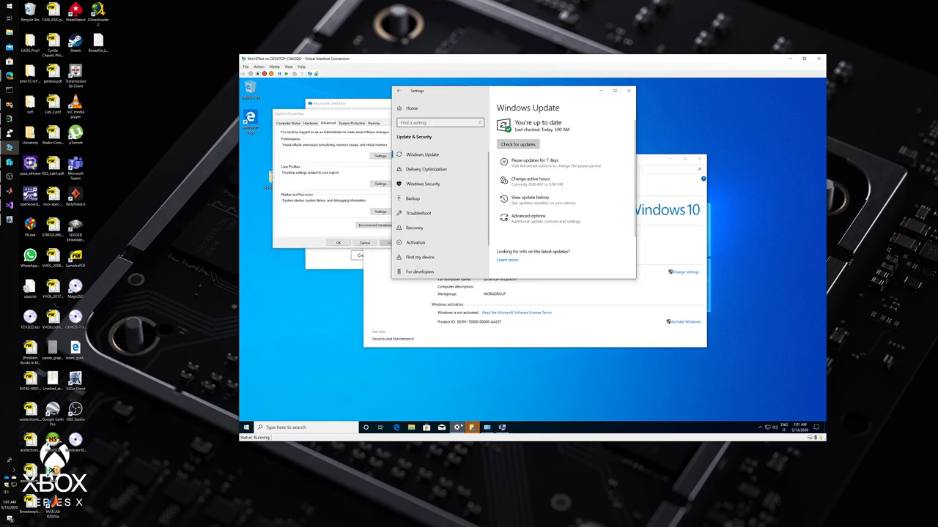
click(629, 90)
click(700, 158)
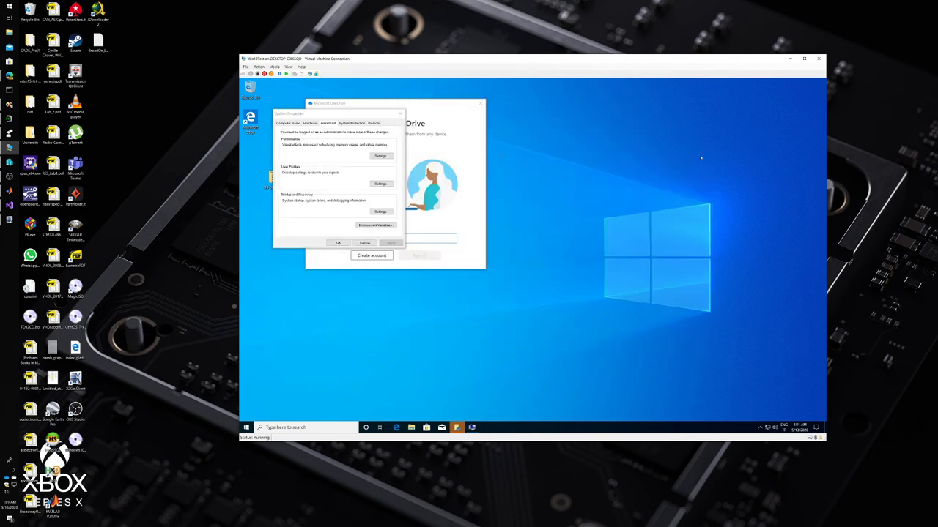
click(479, 105)
- Accept the System Properties changes and restart the guest immediately
click(336, 242)
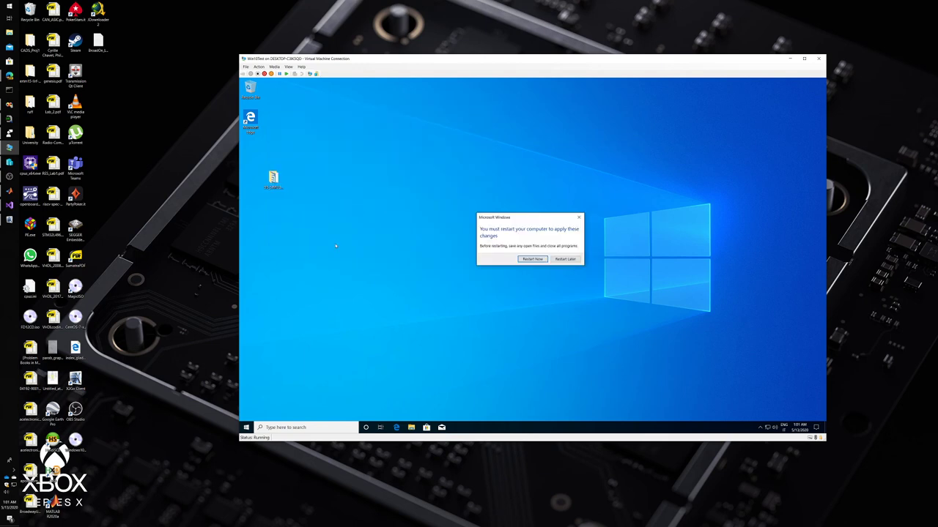
click(542, 260)
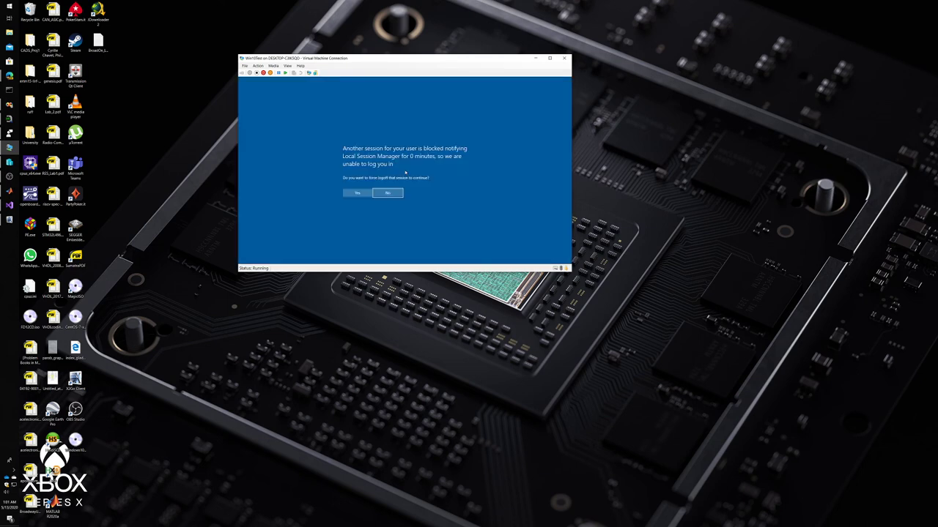
- Force the blocked guest session to log off and sign in to the guest
click(356, 193)
click(404, 187)
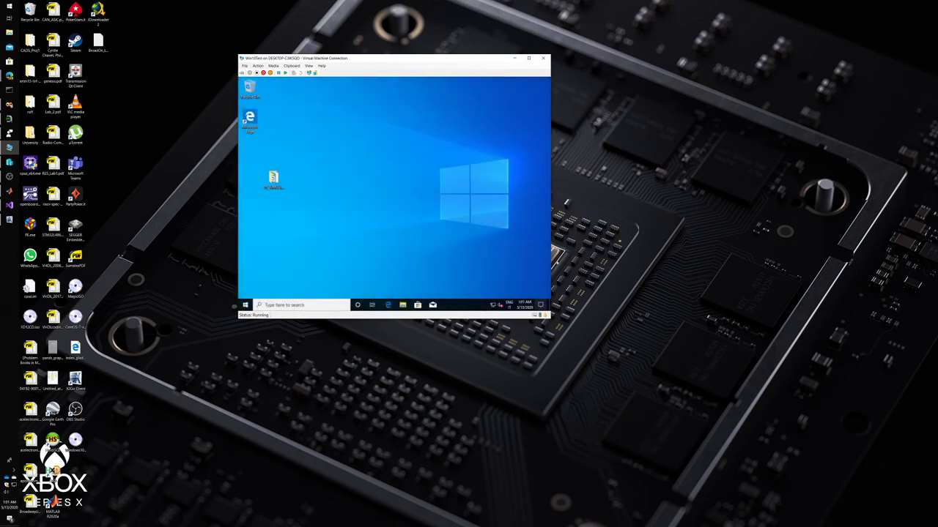
- Close the Win10Test connection, reconnect with the display size set to full screen, and sign in to the guest
click(529, 57)
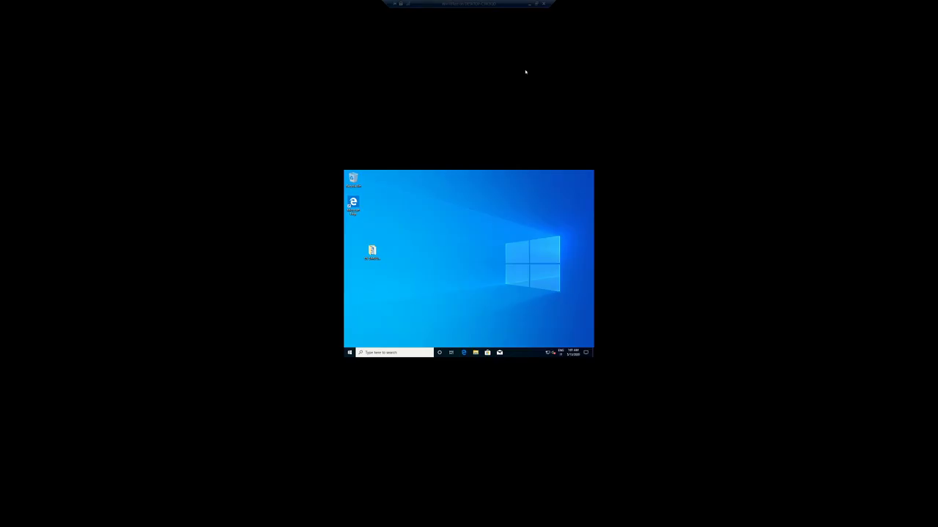
click(535, 3)
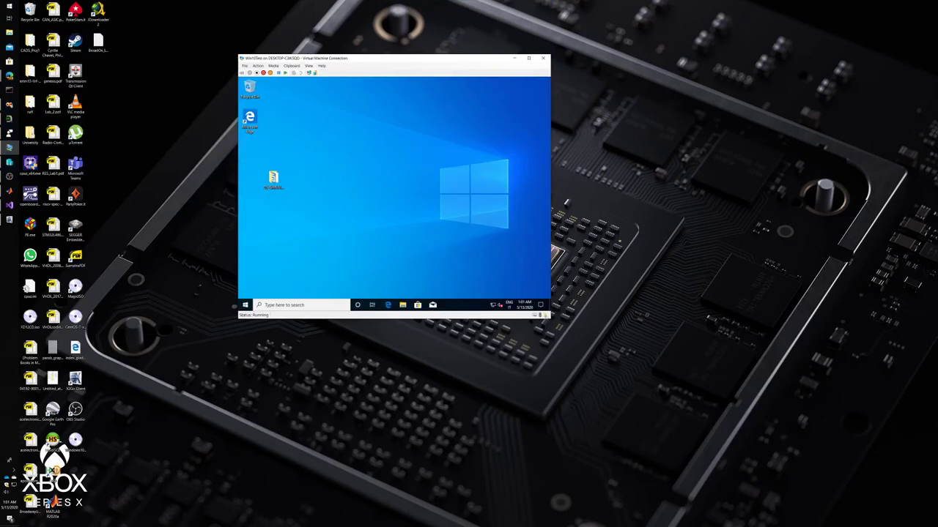
click(543, 58)
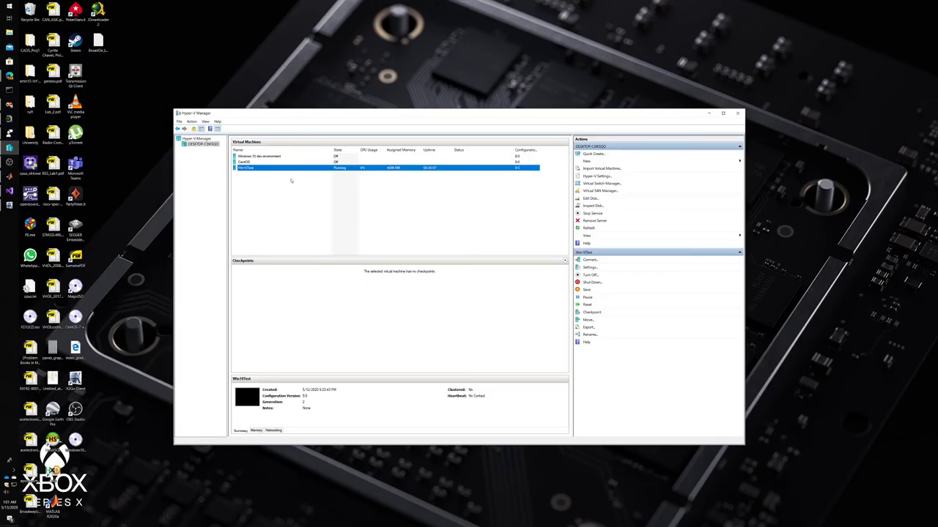
double_click(344, 168)
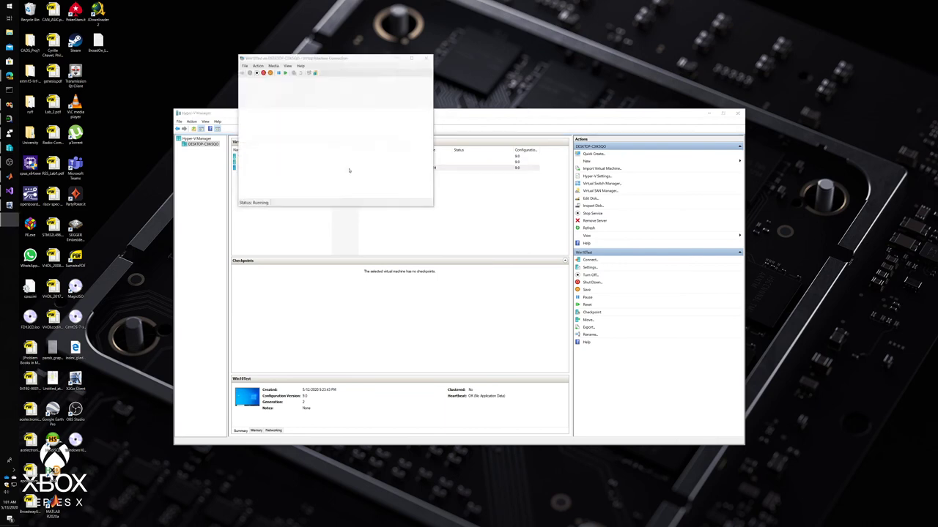
drag(324, 129, 354, 129)
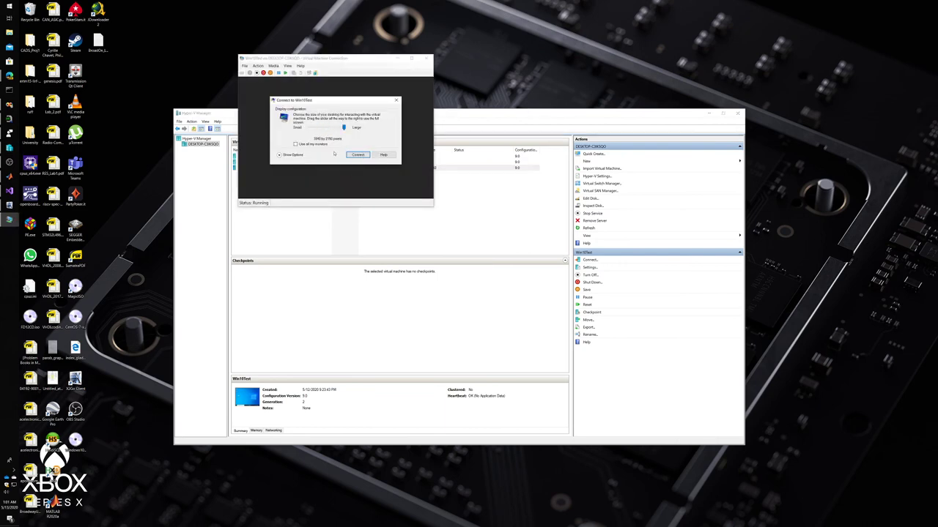
key(Right)
click(357, 155)
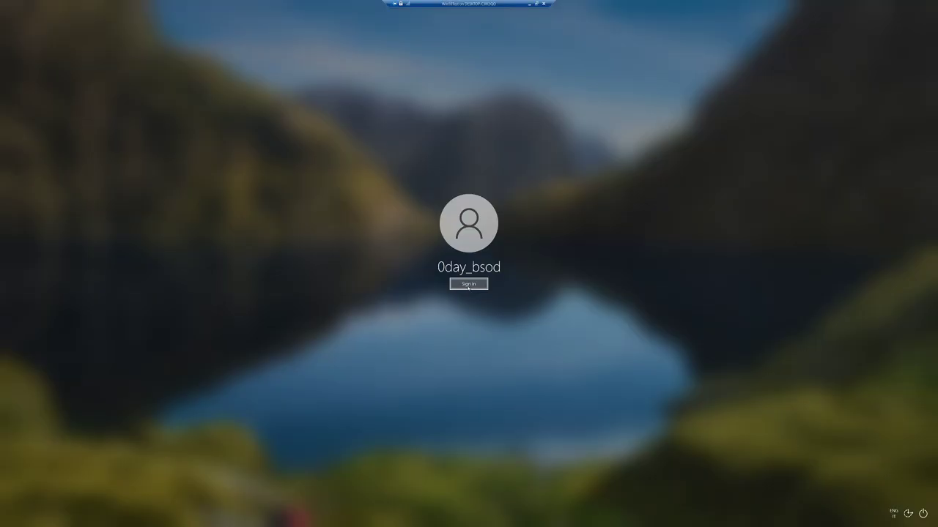
click(469, 284)
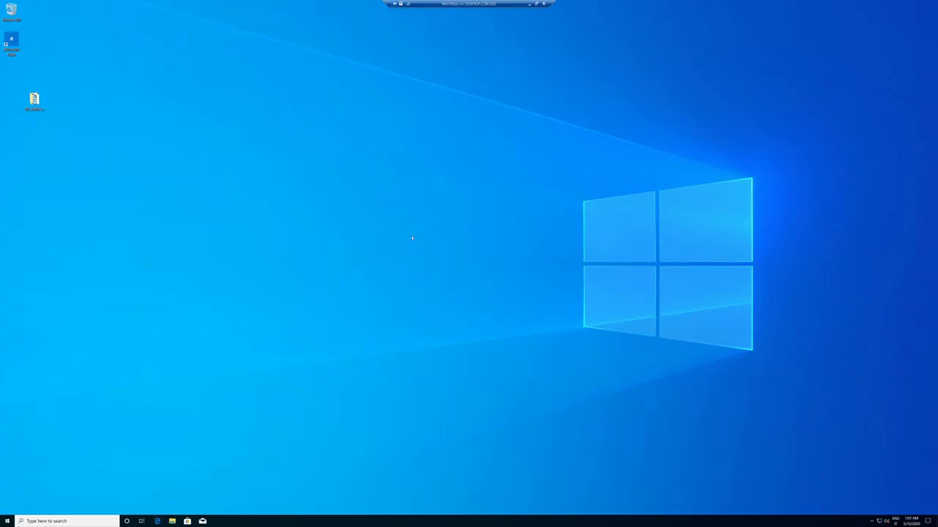
- Open the CST Studio Suite 2020 folder from the guest's desktop and run its setup with administrator permission
drag(411, 235, 626, 384)
drag(443, 365, 408, 168)
double_click(408, 169)
click(370, 276)
double_click(372, 279)
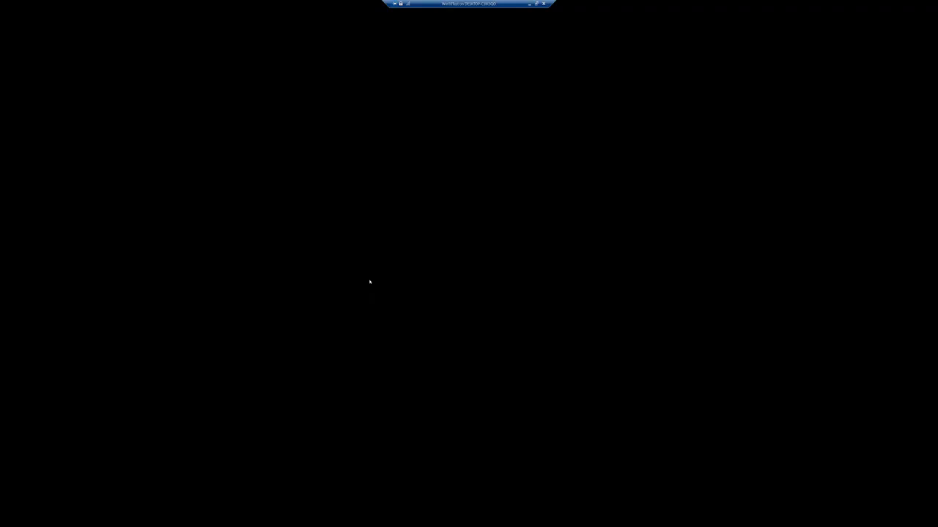
click(421, 302)
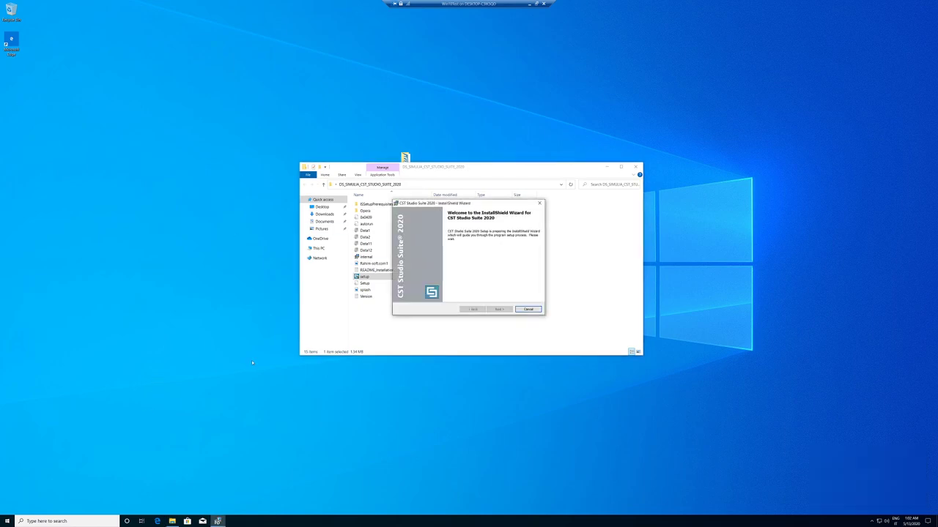
- Start a Custom installation of CST Studio Suite 2020 in the default destination folder
click(501, 310)
click(502, 309)
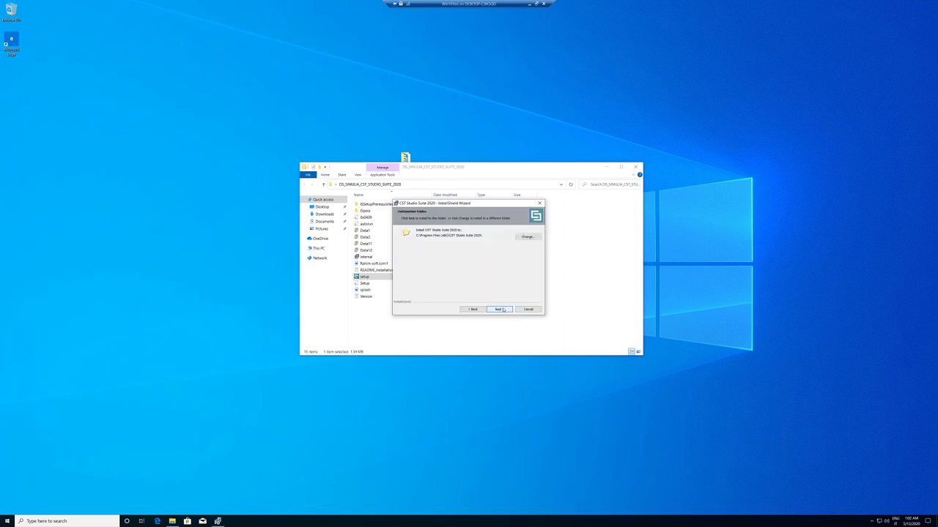
click(502, 310)
click(412, 282)
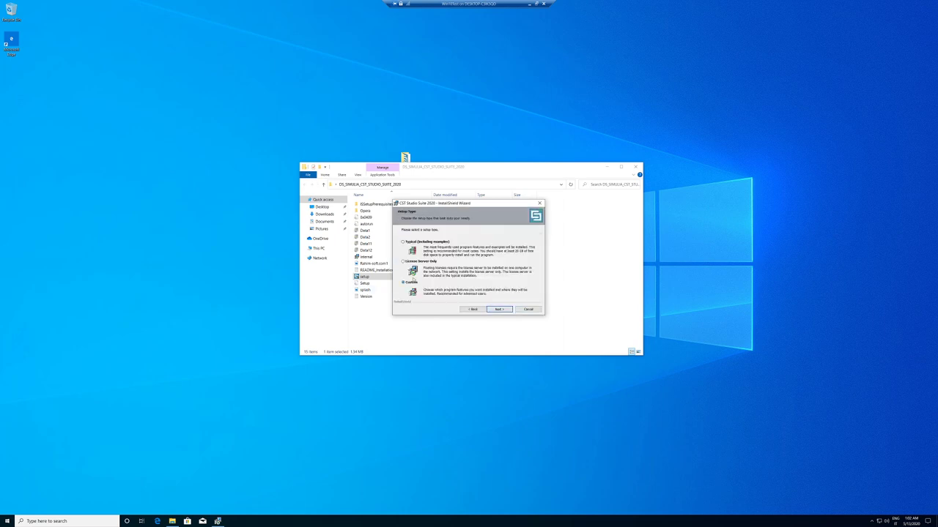
click(498, 309)
click(498, 309)
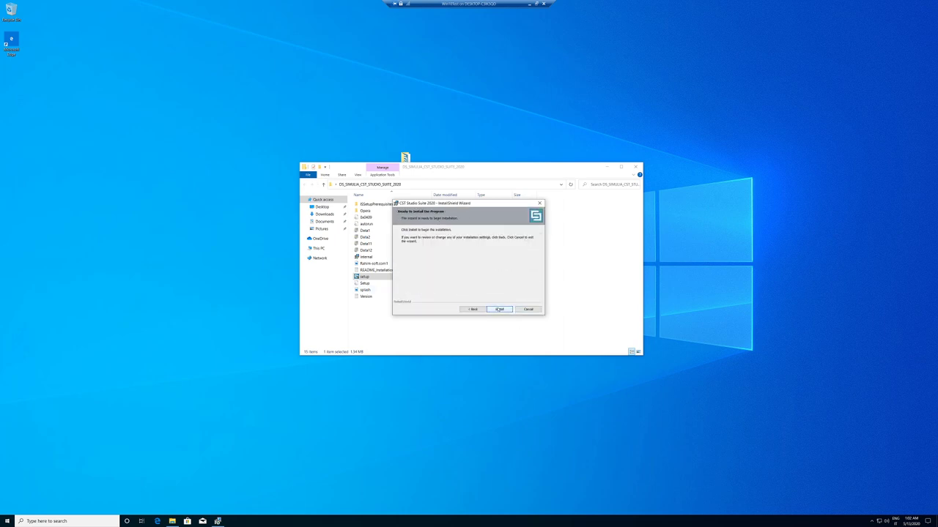
click(498, 309)
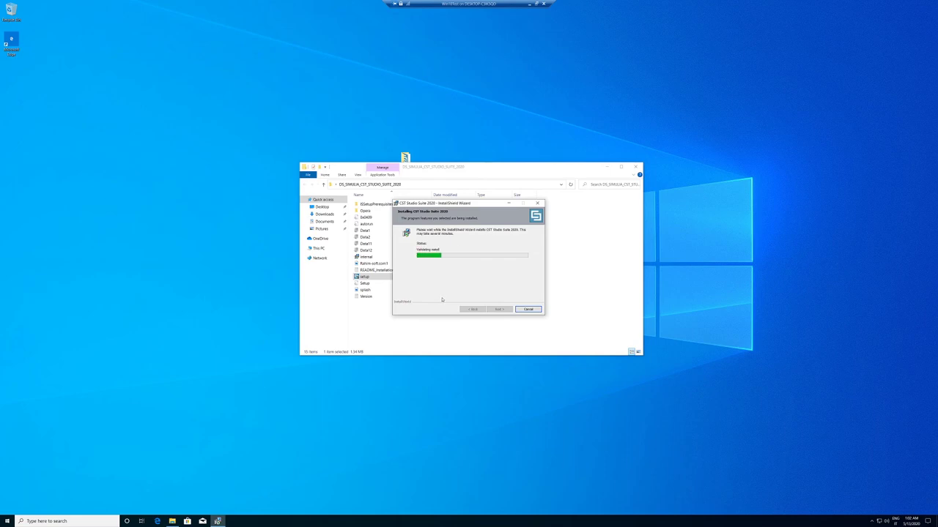
- Check the guest's Windows version in About Windows and close the dialog
click(73, 521)
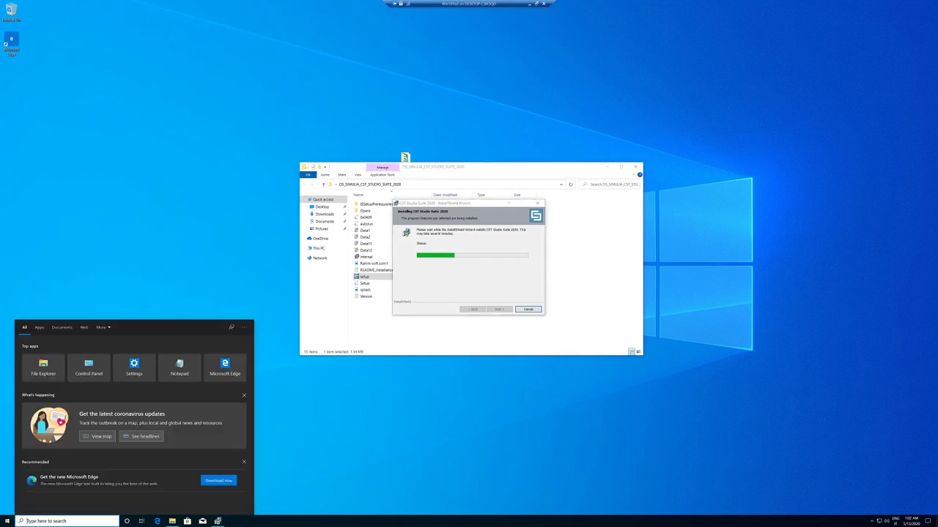
key(Escape)
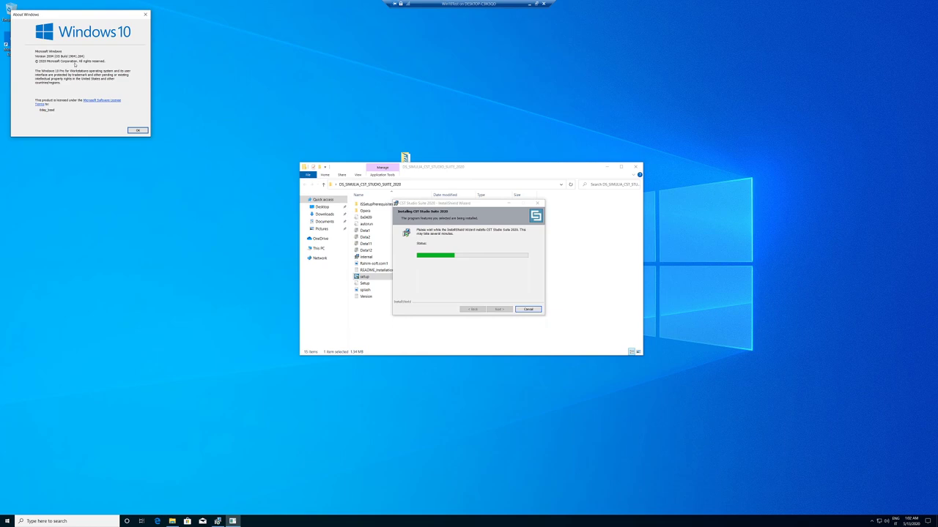
click(145, 14)
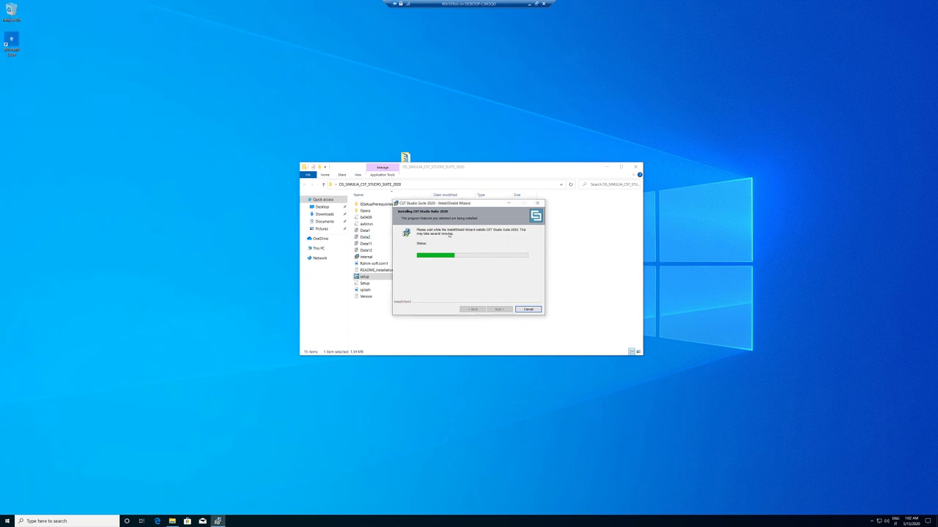
- Reconnect to Win10Test in a window at 1366 by 768 pixels and sign in to the guest again
click(536, 4)
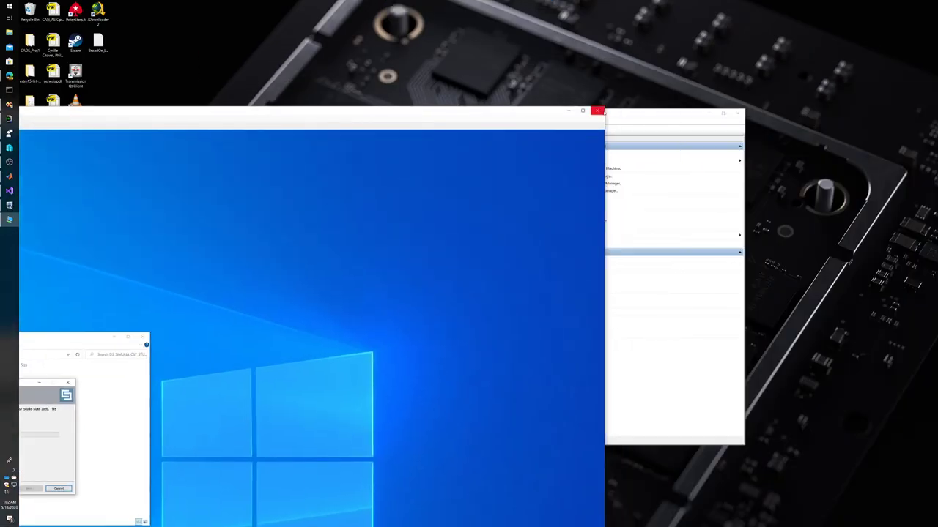
click(596, 110)
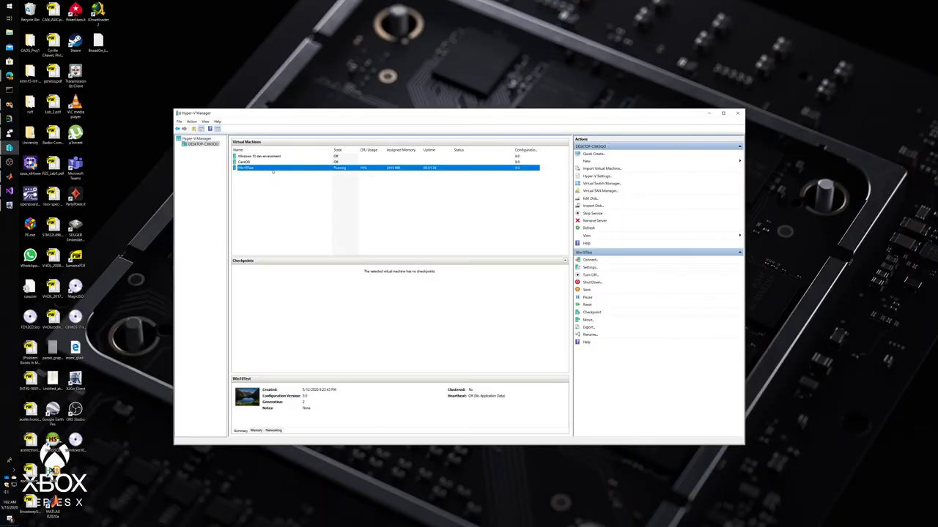
double_click(271, 167)
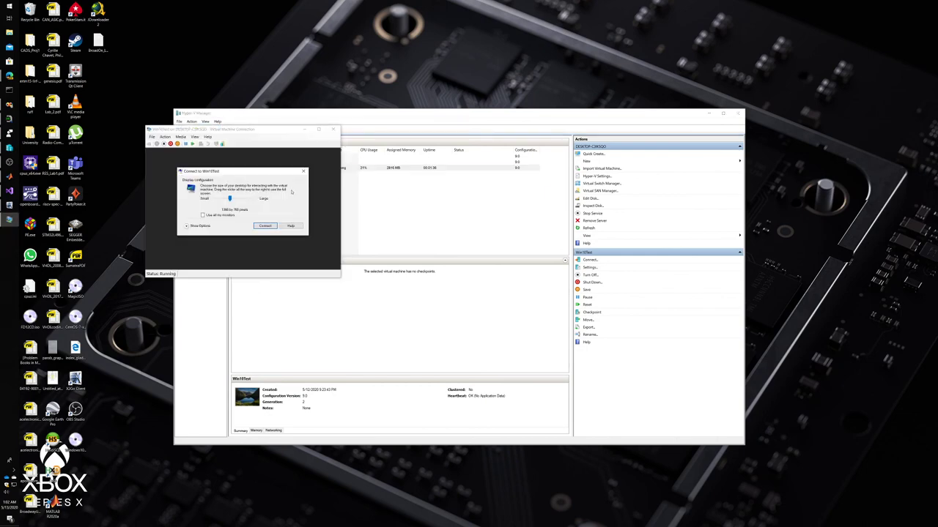
key(Return)
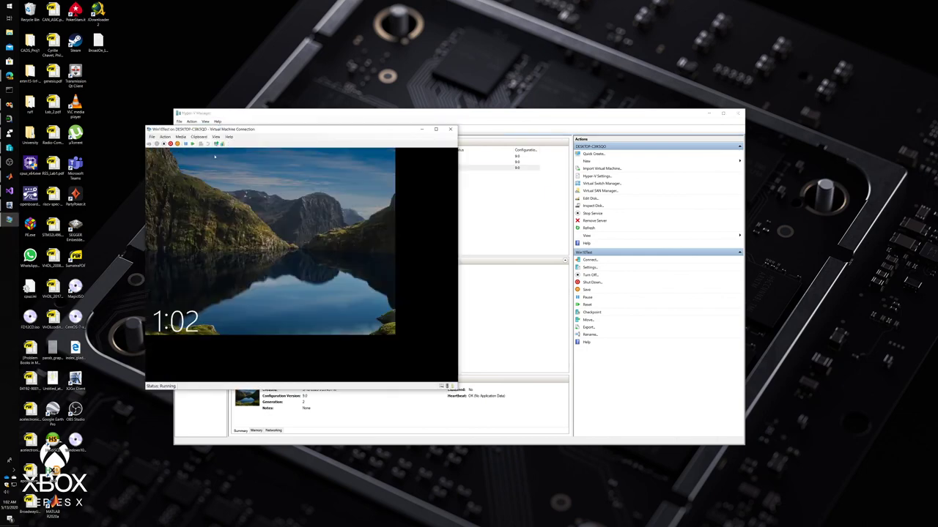
drag(330, 130, 447, 137)
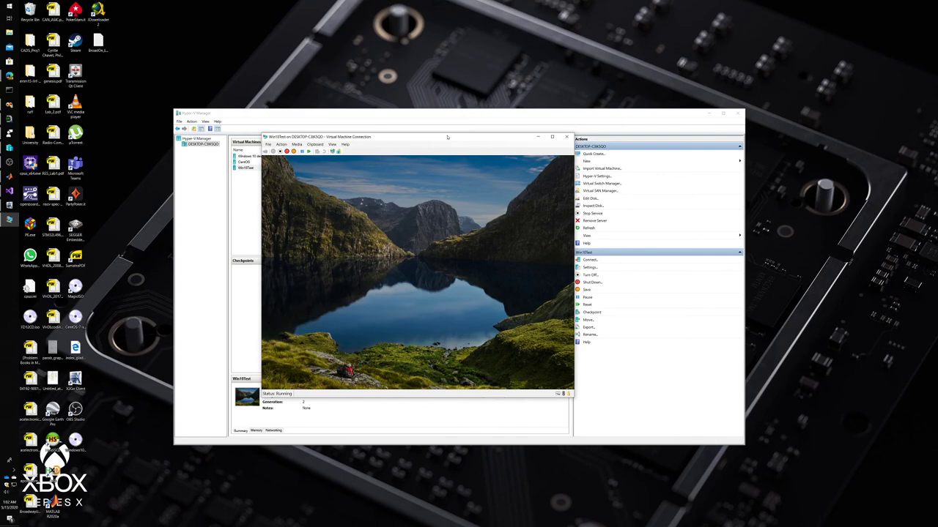
key(Return)
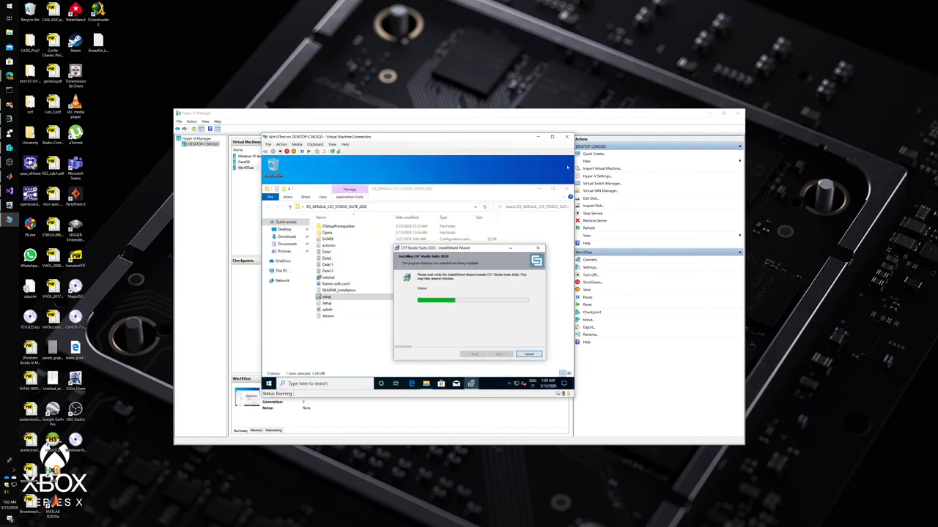
click(553, 138)
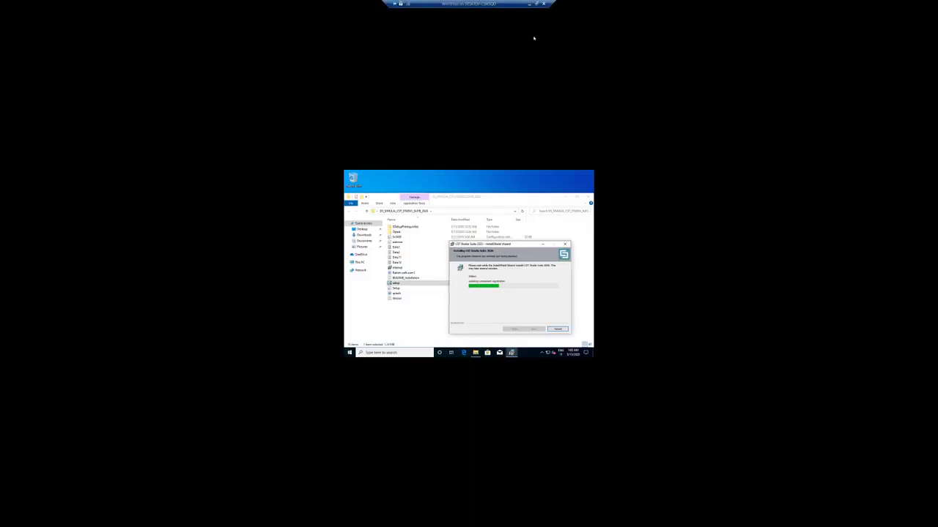
click(536, 4)
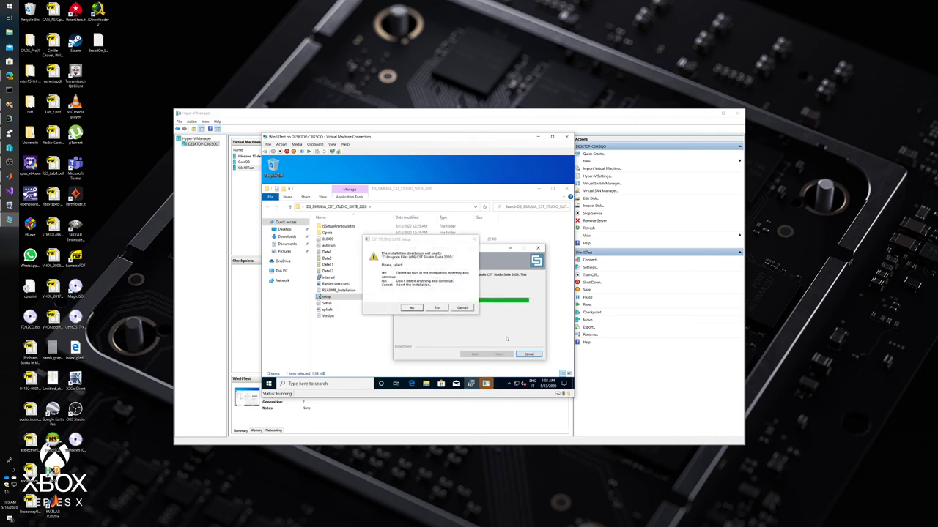
- Choose to delete the existing files in the installation directory, retry the deletion, and ignore the remaining files to continue setup
click(411, 307)
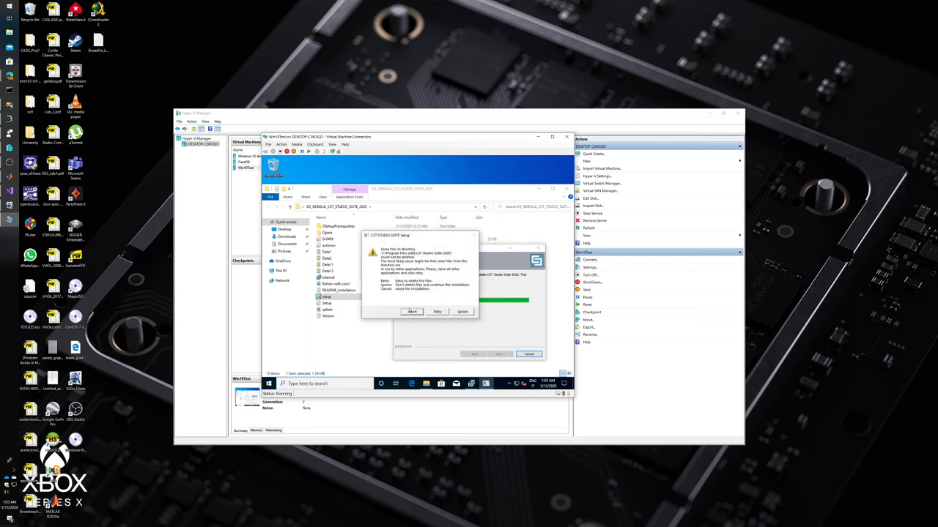
click(438, 313)
click(460, 312)
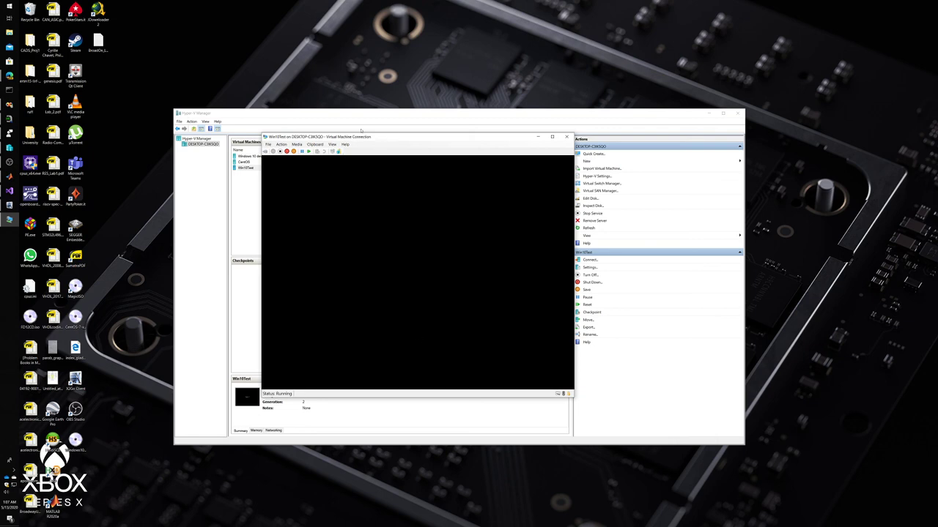
- Look through the Windows folder on the guest's Local Disk (C:) for a memory dump and close File Explorer
drag(361, 136, 675, 141)
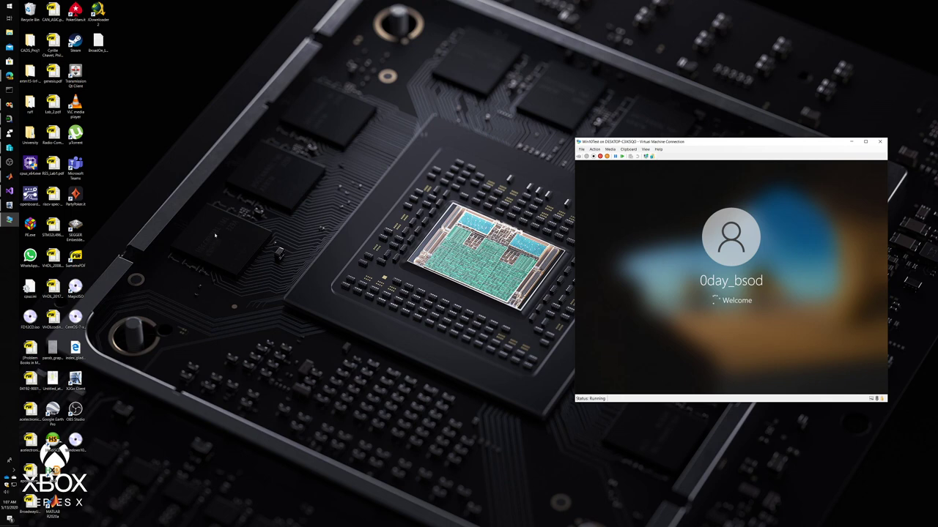
drag(693, 152, 465, 161)
click(512, 397)
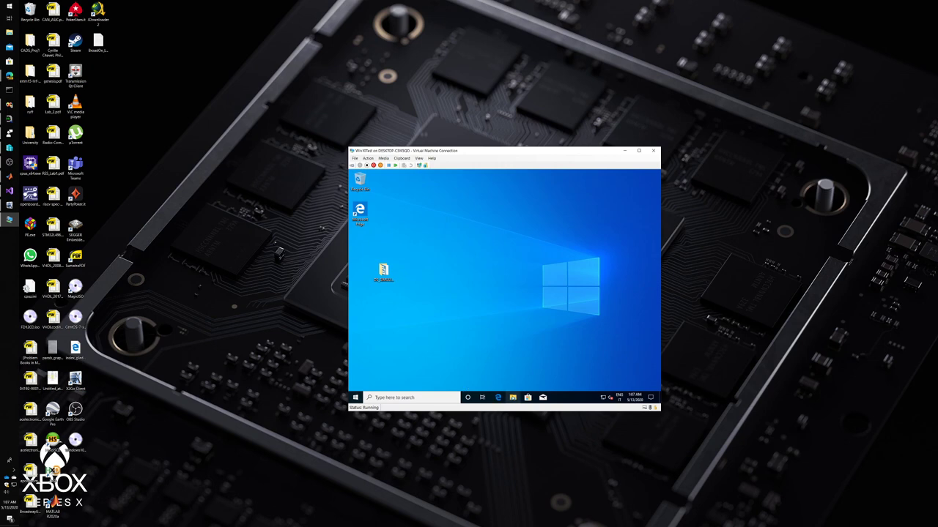
click(406, 279)
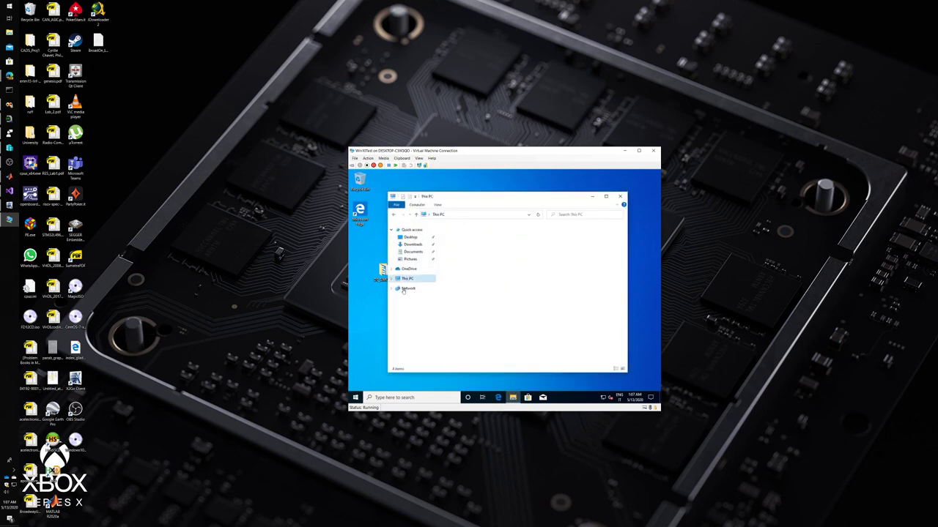
double_click(462, 316)
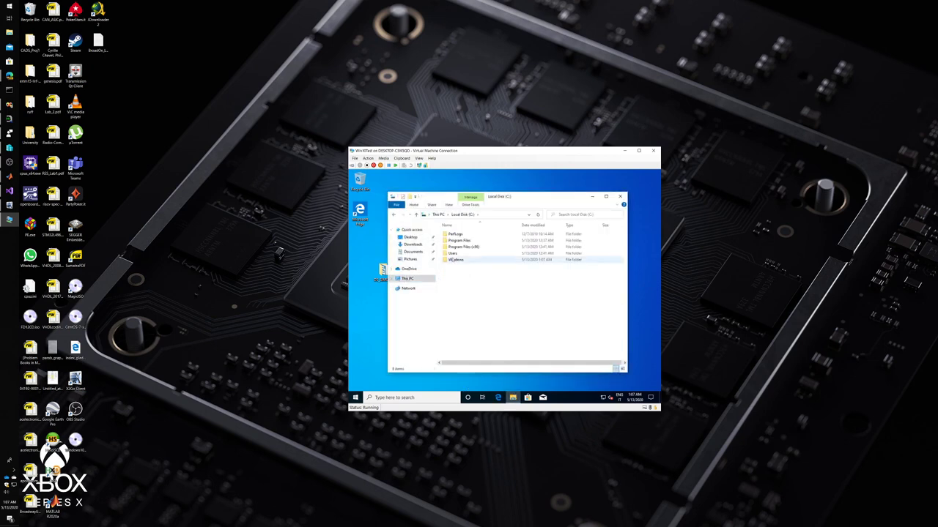
double_click(455, 260)
click(453, 311)
scroll(454, 311, down, 15)
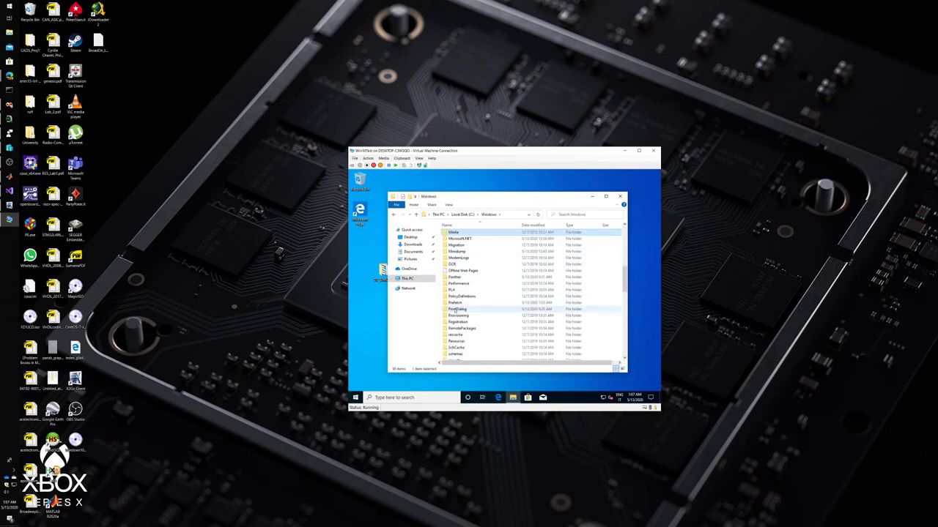
scroll(456, 310, up, 10)
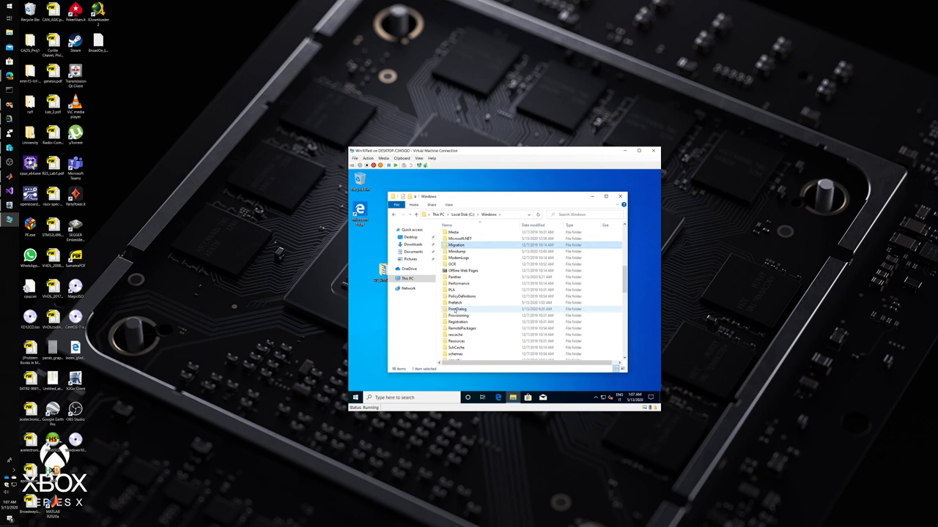
scroll(456, 311, up, 10)
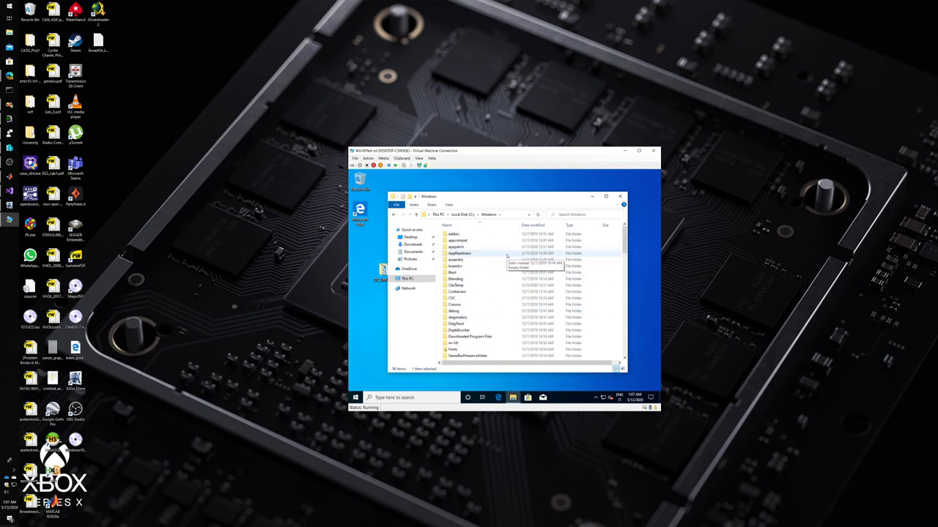
click(617, 199)
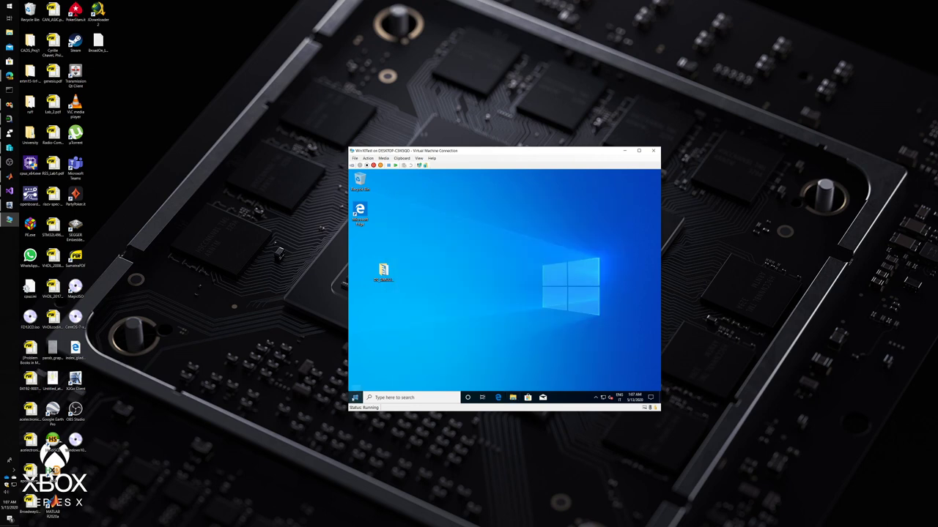
- Shut down the Win10Test guest and close its connection window
click(355, 397)
click(356, 384)
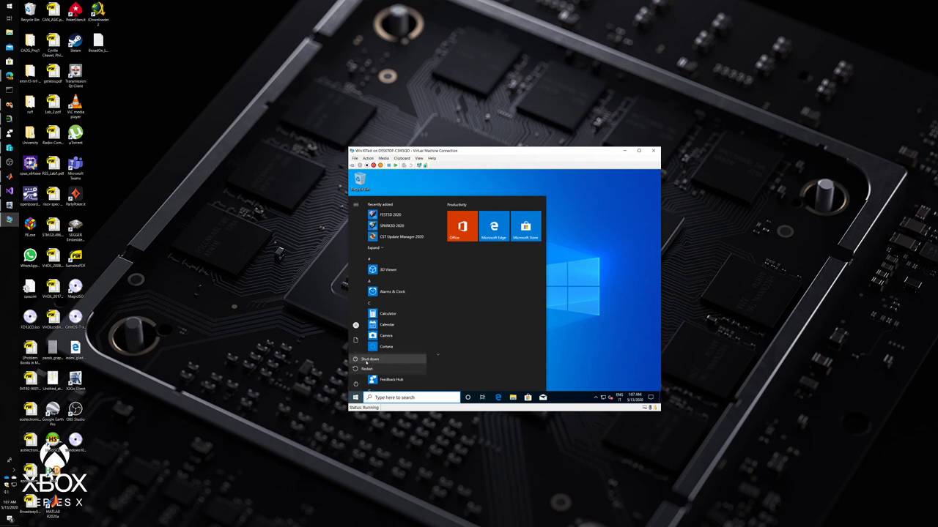
click(375, 364)
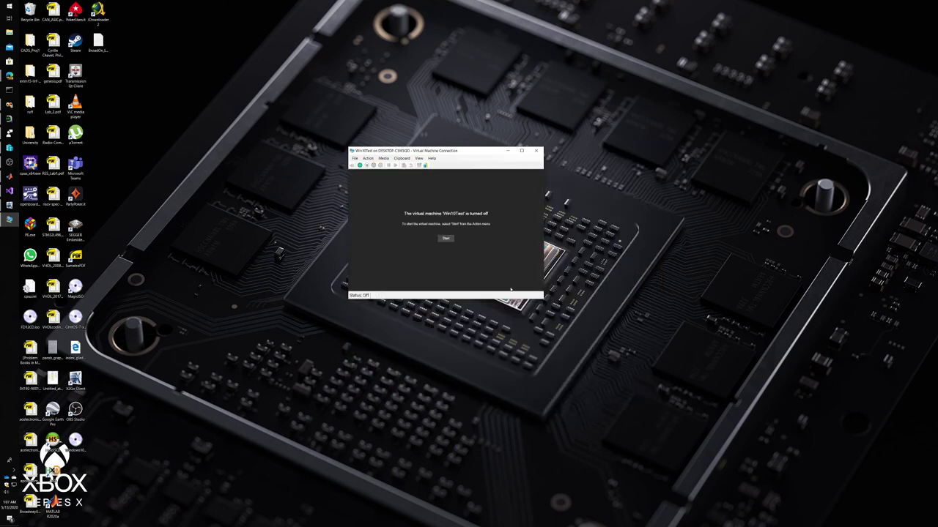
click(536, 150)
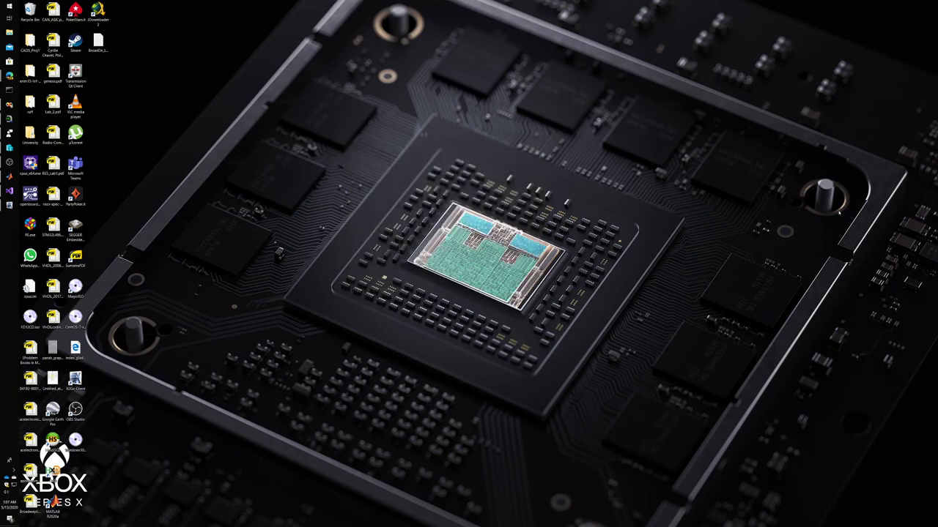